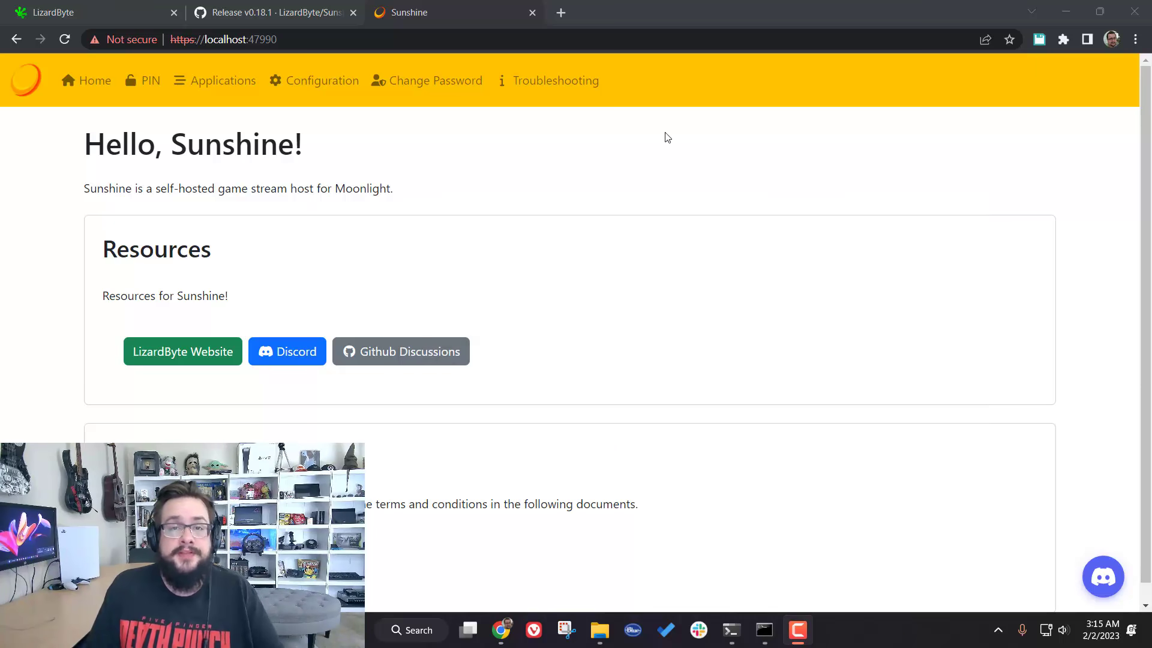
# Step: Focus the browser and go to Sunshine's Applications page with Desktop and Steam Big Picture
pyautogui.click(683, 195)
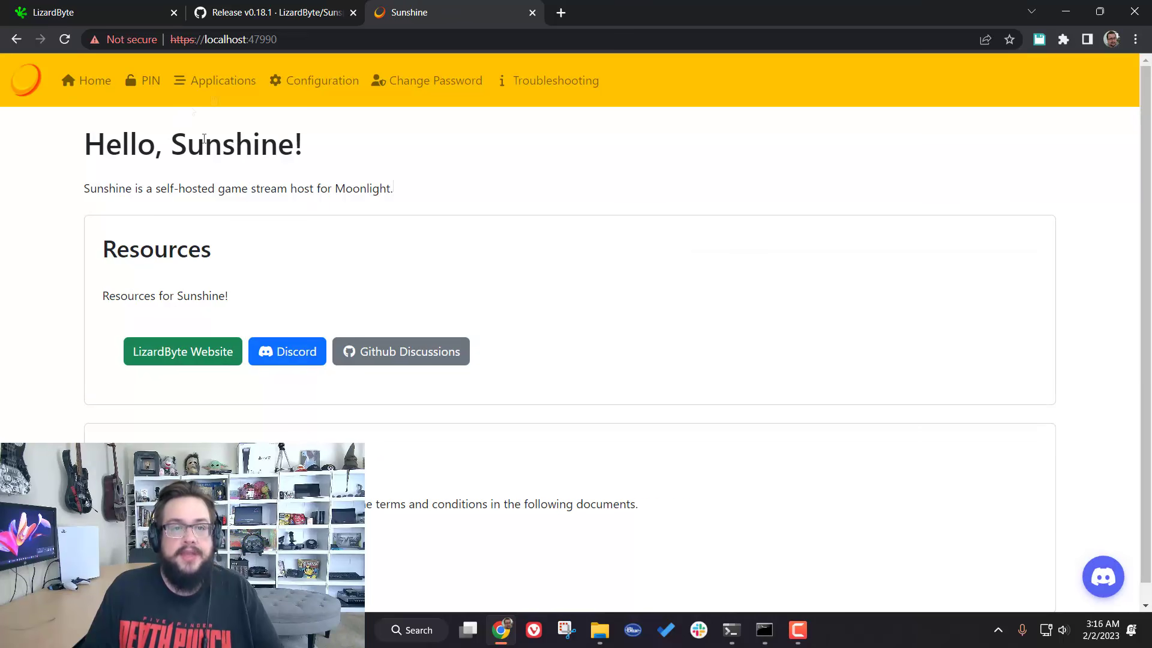
pyautogui.click(216, 94)
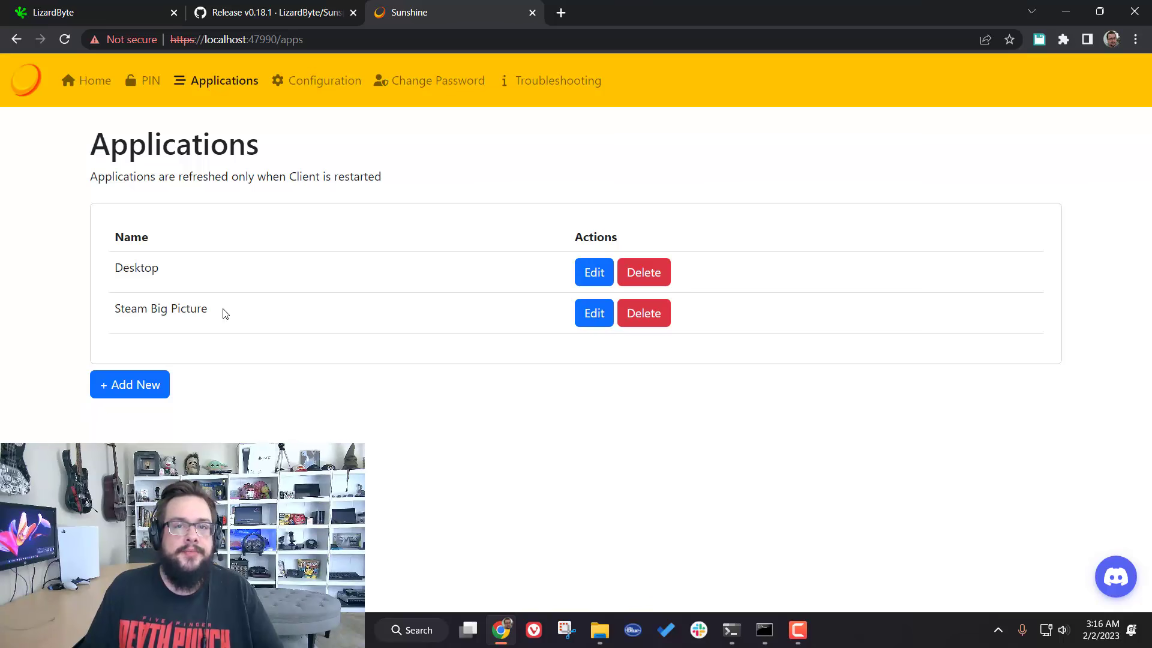
# Step: Start a new application entry and name it 'World of Warcraft'
pyautogui.click(292, 362)
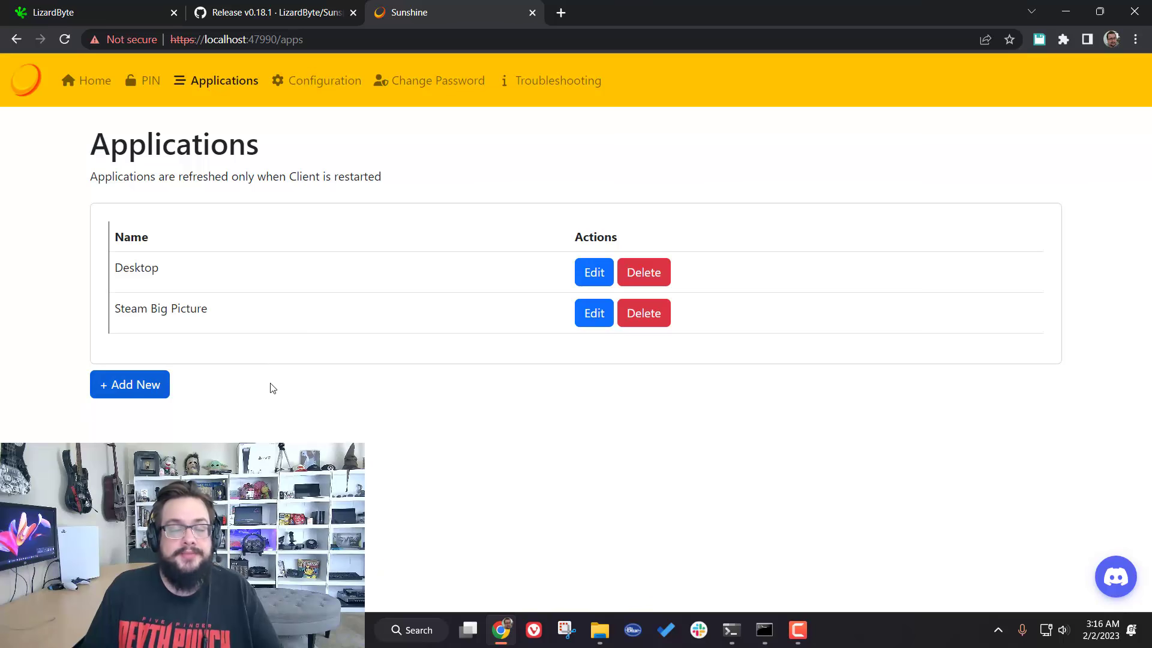
pyautogui.click(144, 395)
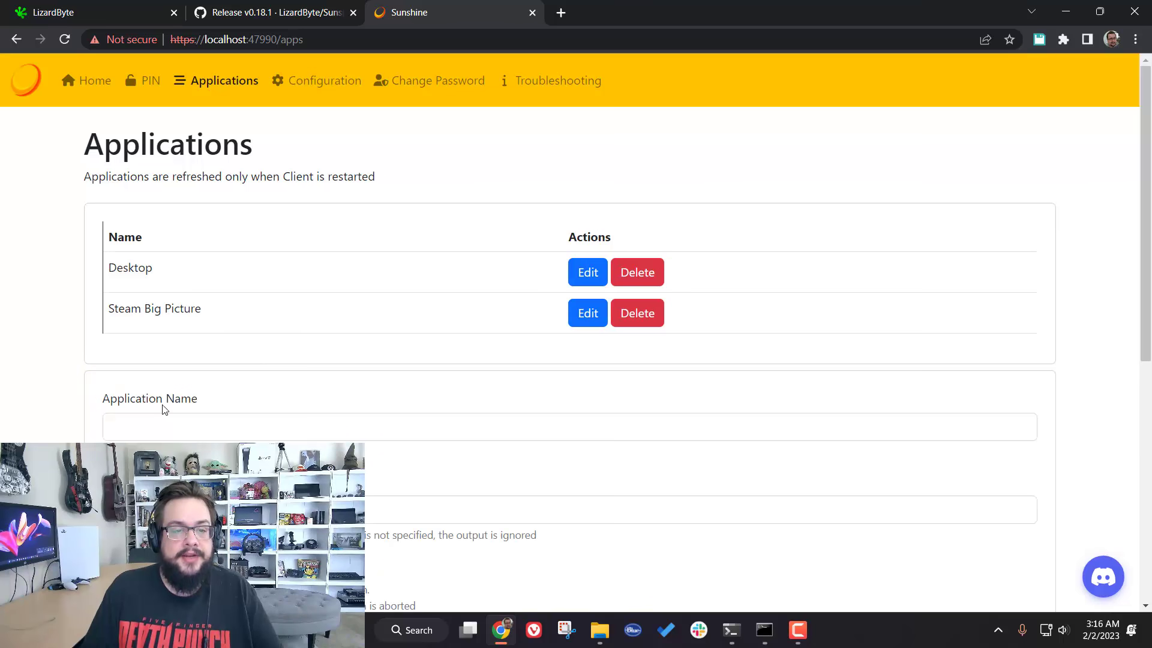
pyautogui.click(175, 419)
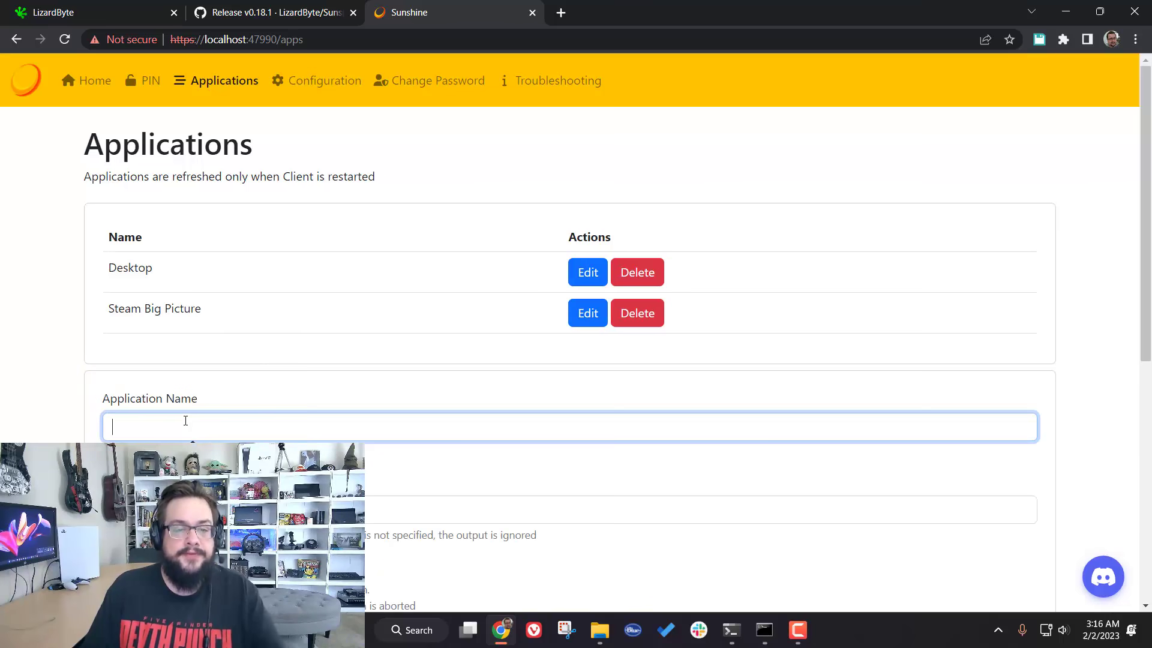
pyautogui.click(201, 390)
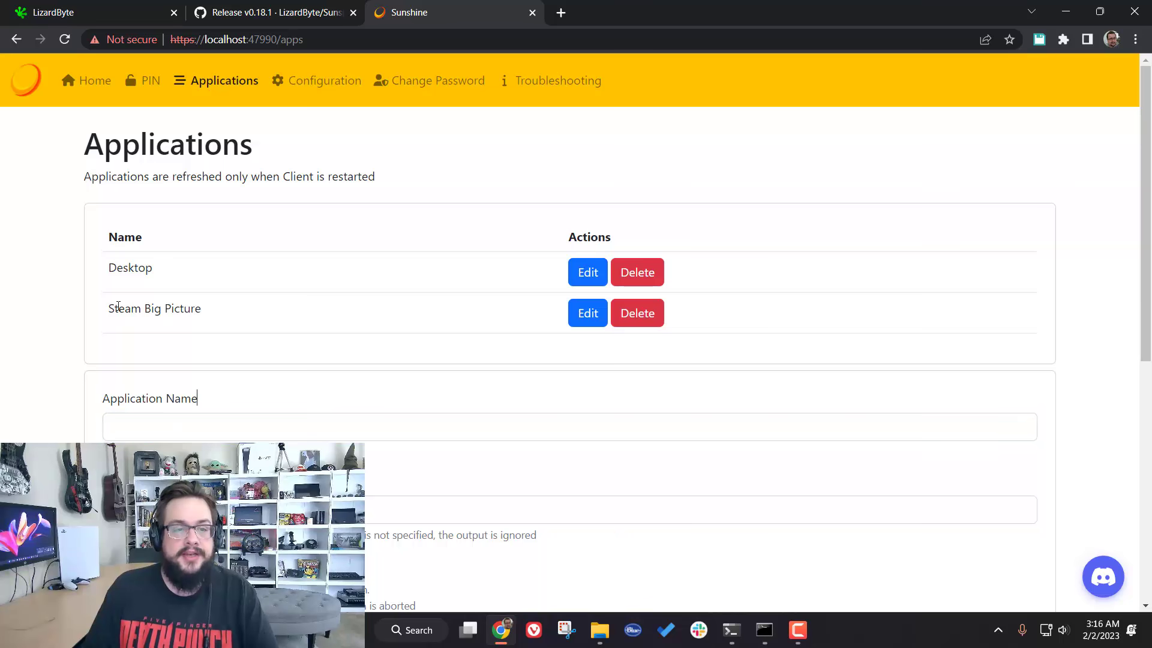
pyautogui.click(195, 424)
pyautogui.write('World of Wa')
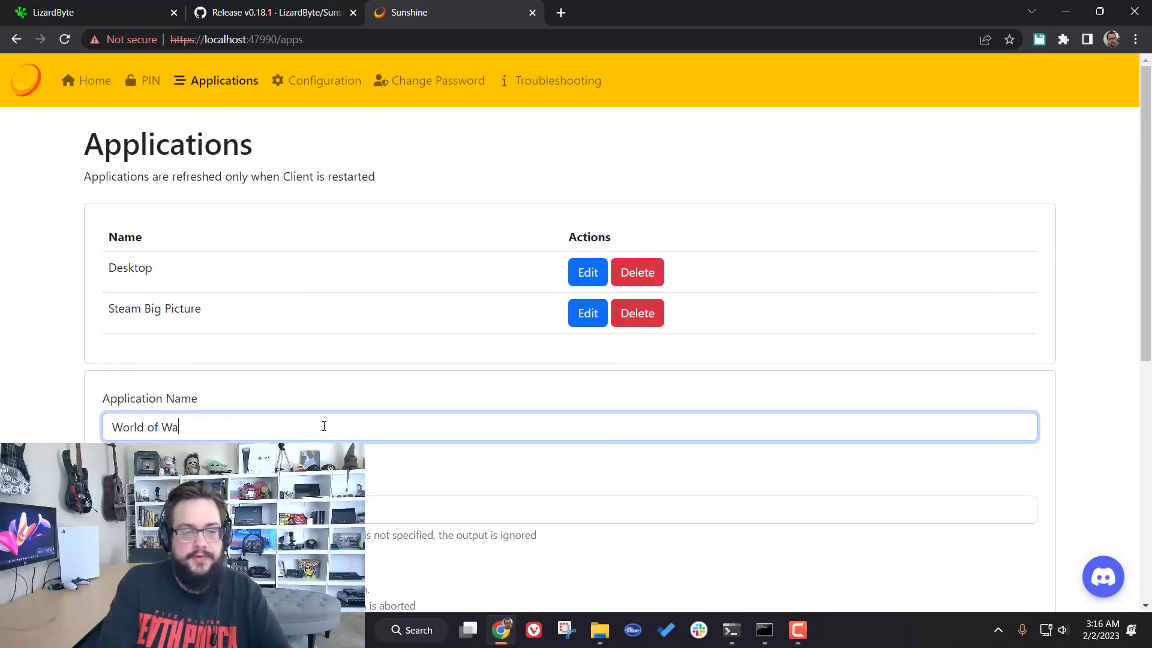
pyautogui.write('rcraft')
# Step: Search Windows for 'world of' to locate the installed game
pyautogui.press('Tab')
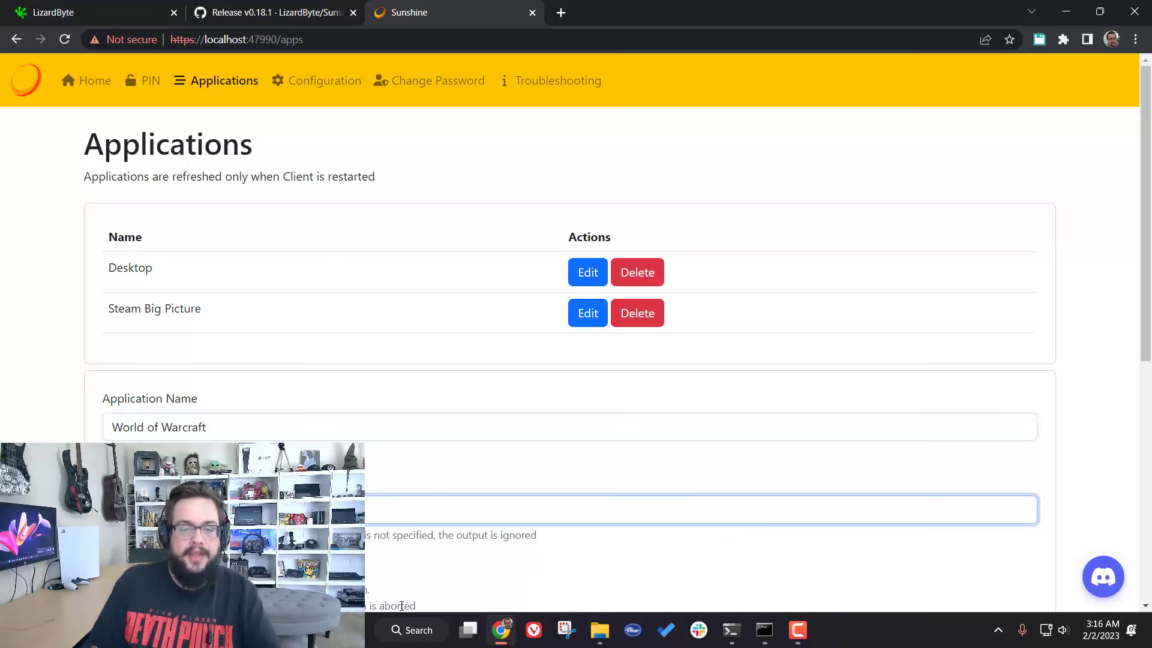
pyautogui.press('super')
pyautogui.write('world of')
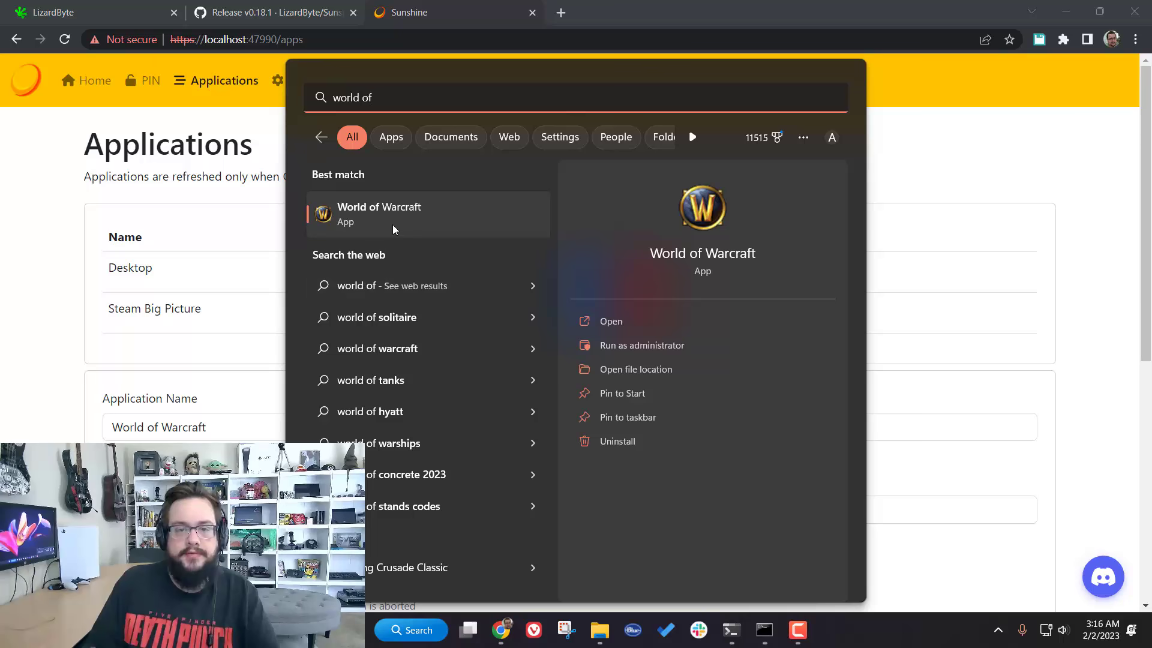
# Step: Open the World of Warcraft shortcut's folder and view its Properties to see the launcher target
pyautogui.rightClick(392, 227)
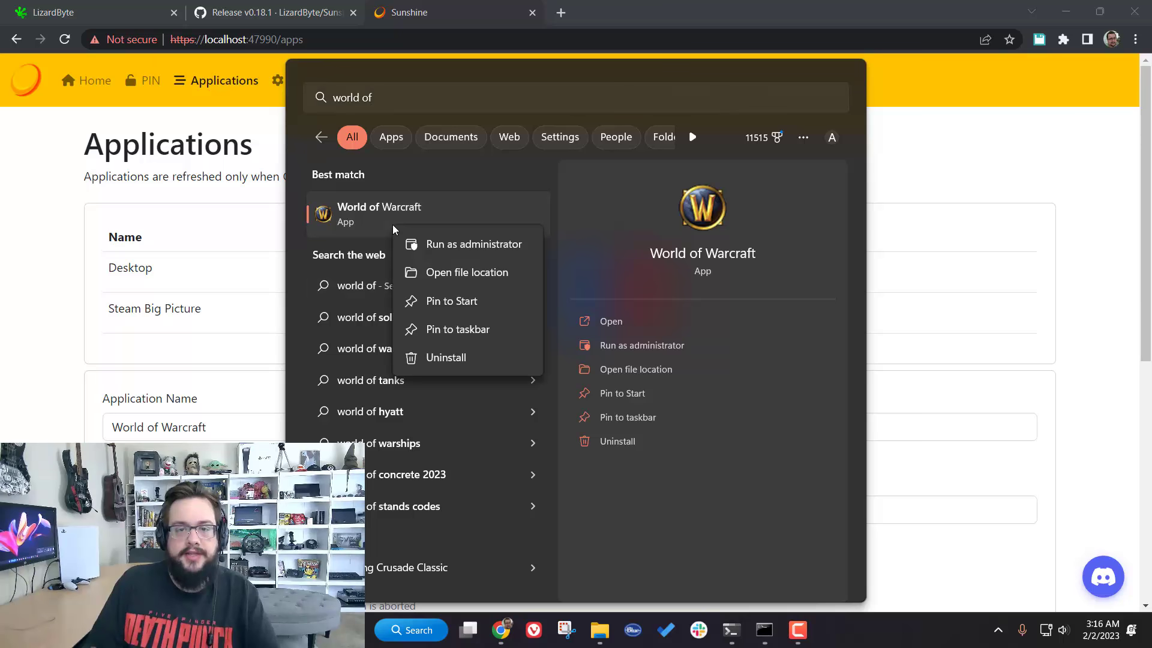
pyautogui.click(440, 274)
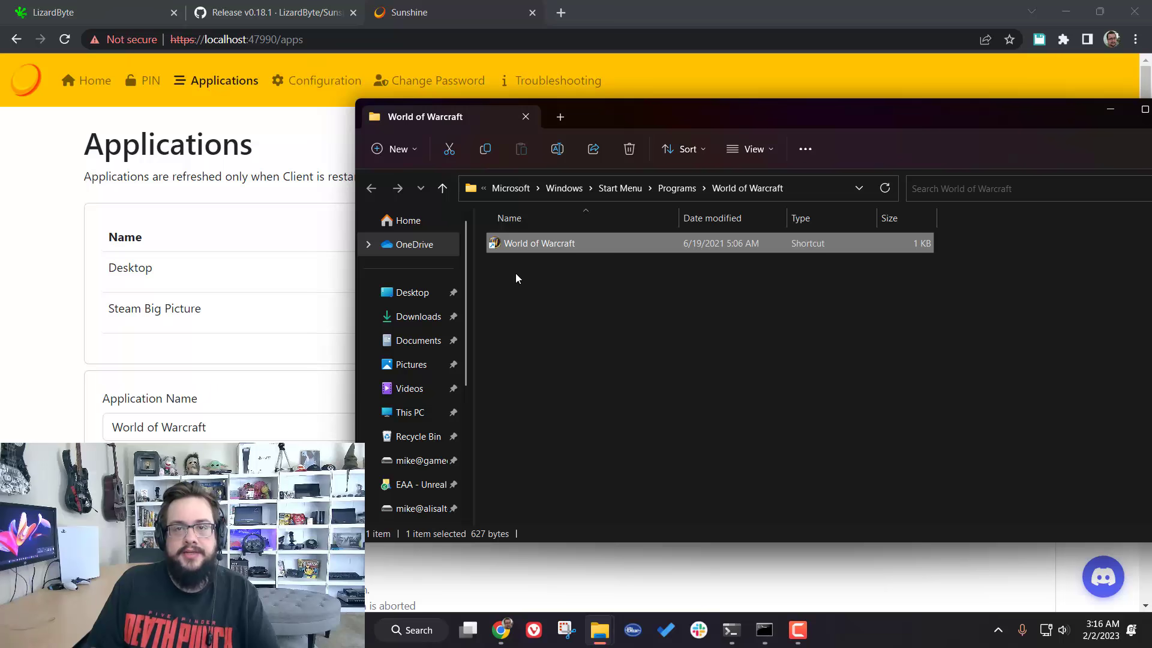
pyautogui.rightClick(545, 247)
pyautogui.click(588, 603)
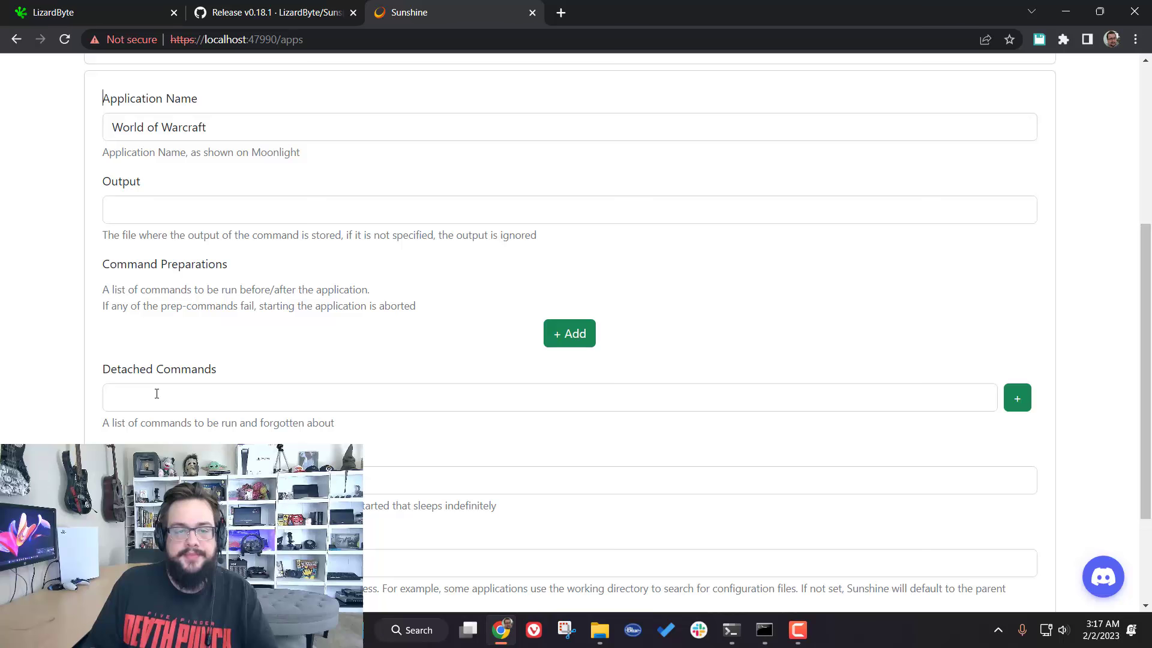
# Step: Add the detached command "World of Warcraft Launcher.exe" --productcode=wow to the entry
pyautogui.click(157, 394)
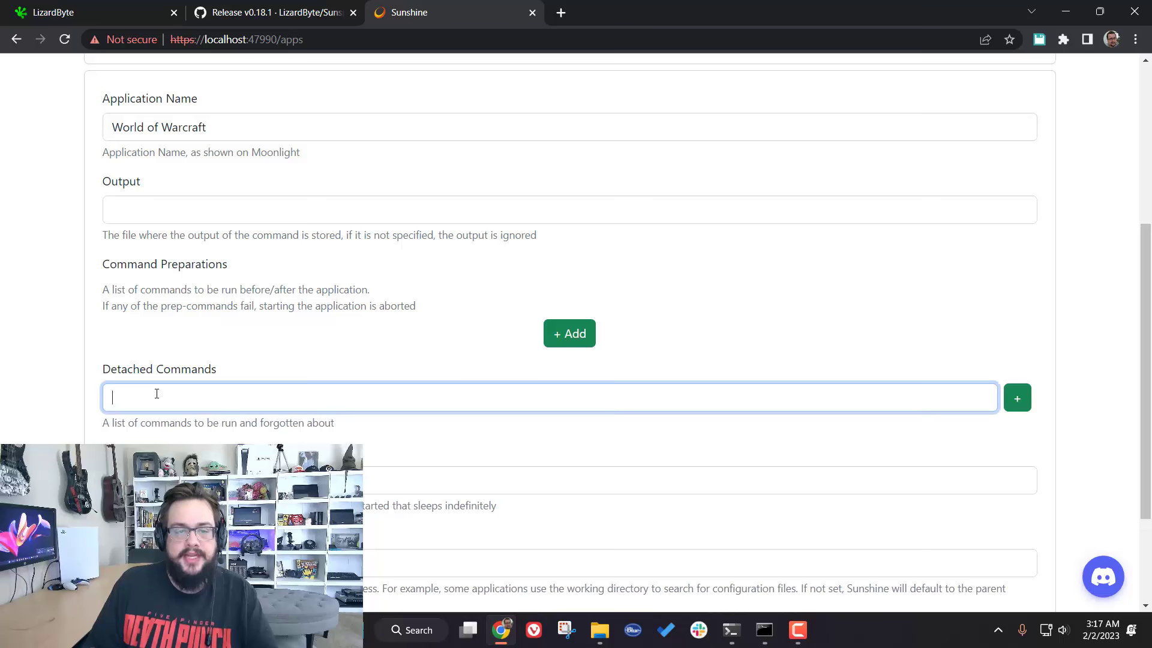
pyautogui.write('"E:\\Battle.net Games\\World of Warcraft\\World of Warcraft Launcher.exe" --productcode=wow')
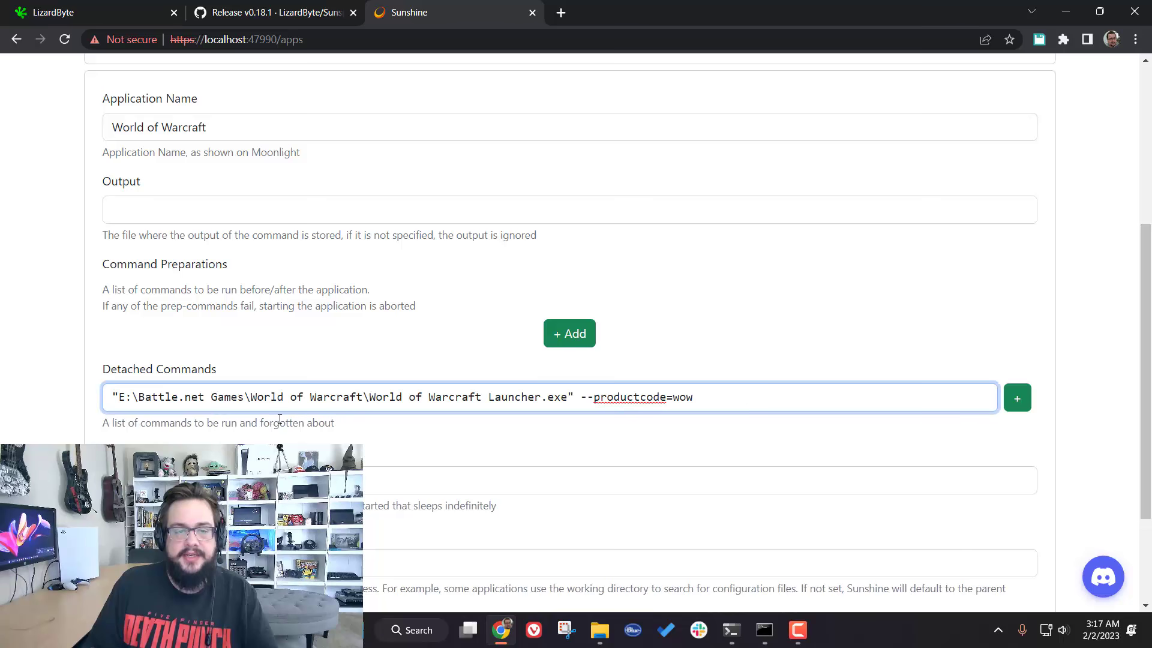
pyautogui.click(1017, 398)
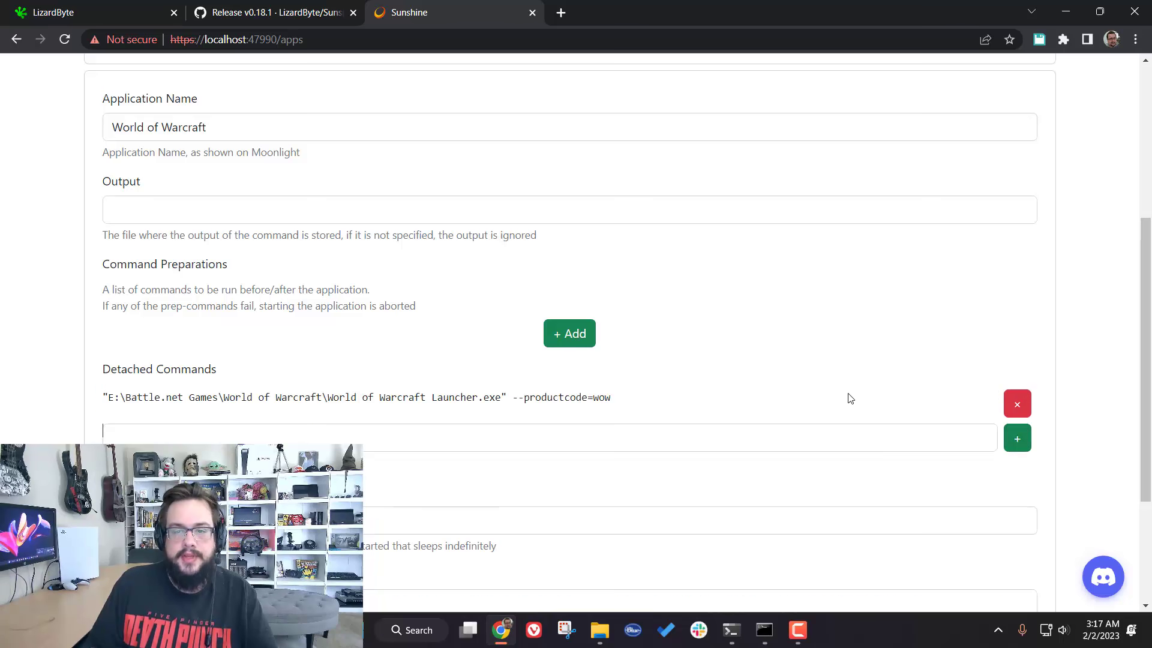
pyautogui.scroll(1, 290, 280)
pyautogui.scroll(-1, 291, 281)
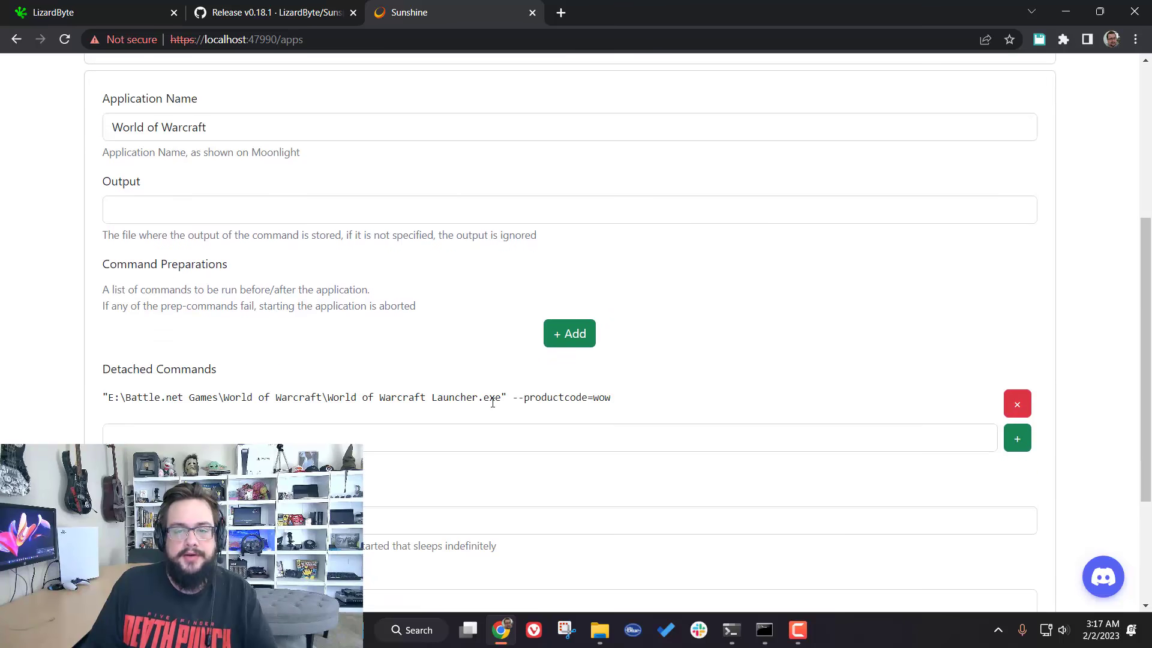
pyautogui.scroll(-3, 492, 401)
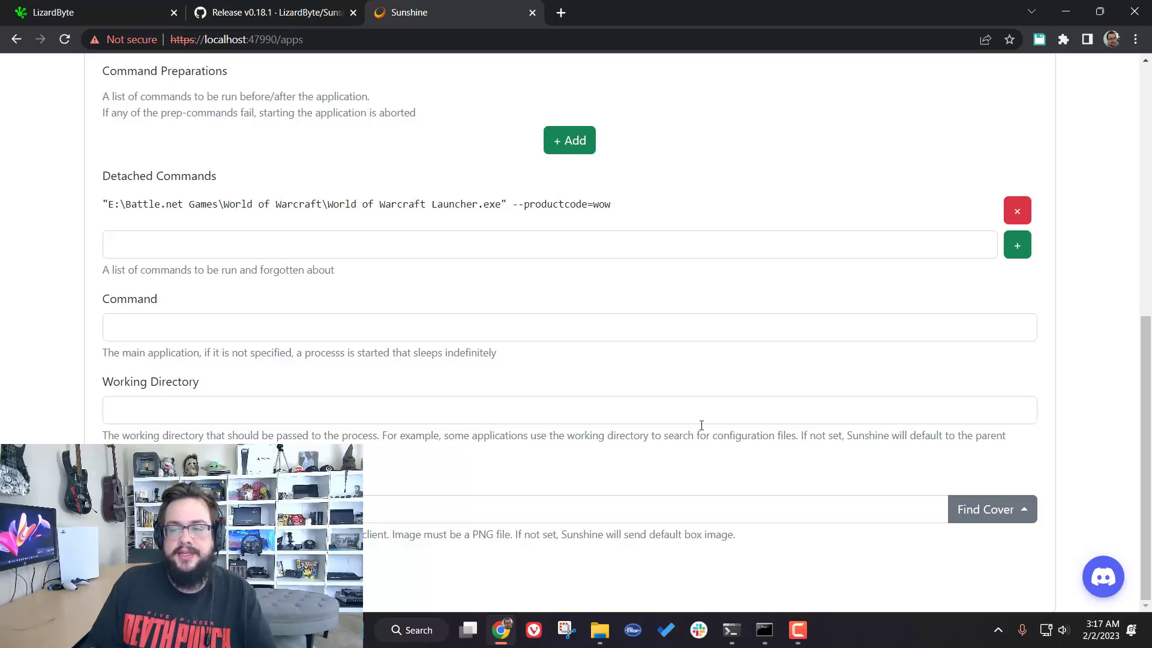
# Step: Give World of Warcraft the Cataclysm cover, save it, and go to Configuration
pyautogui.click(976, 508)
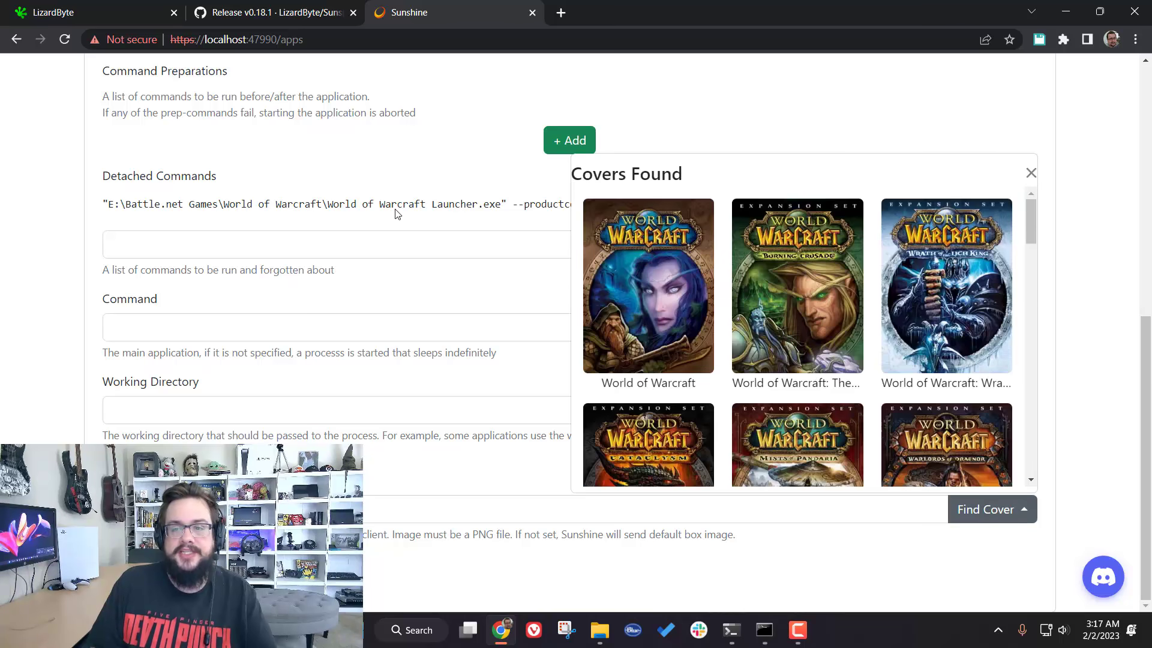
pyautogui.scroll(-2, 780, 326)
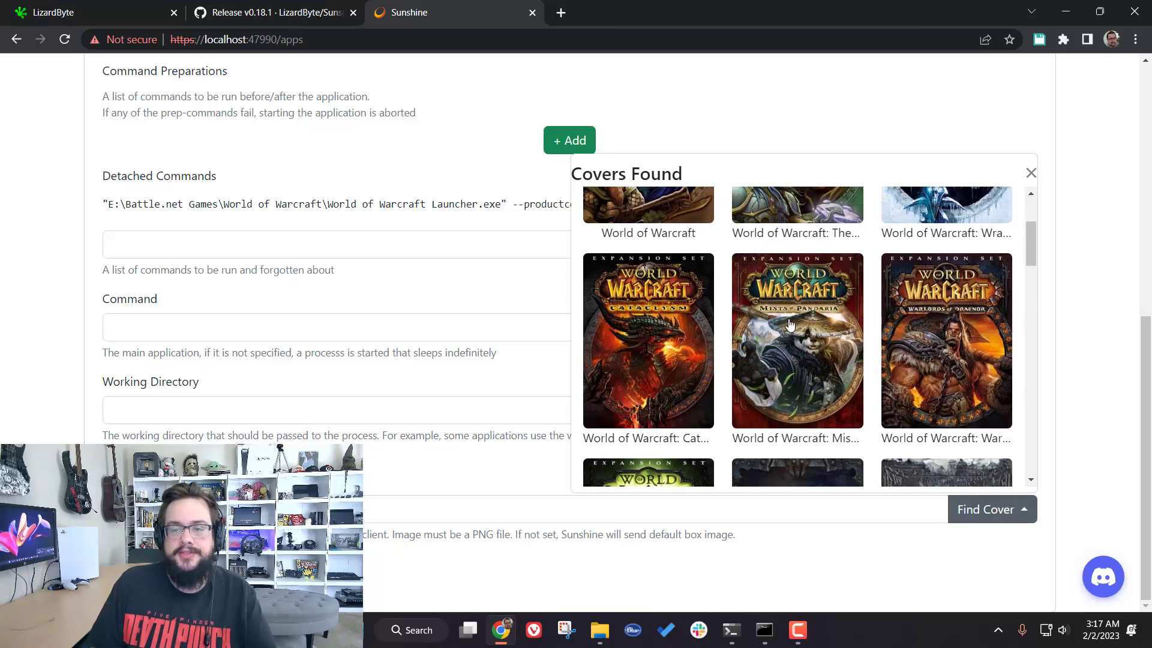
pyautogui.click(681, 344)
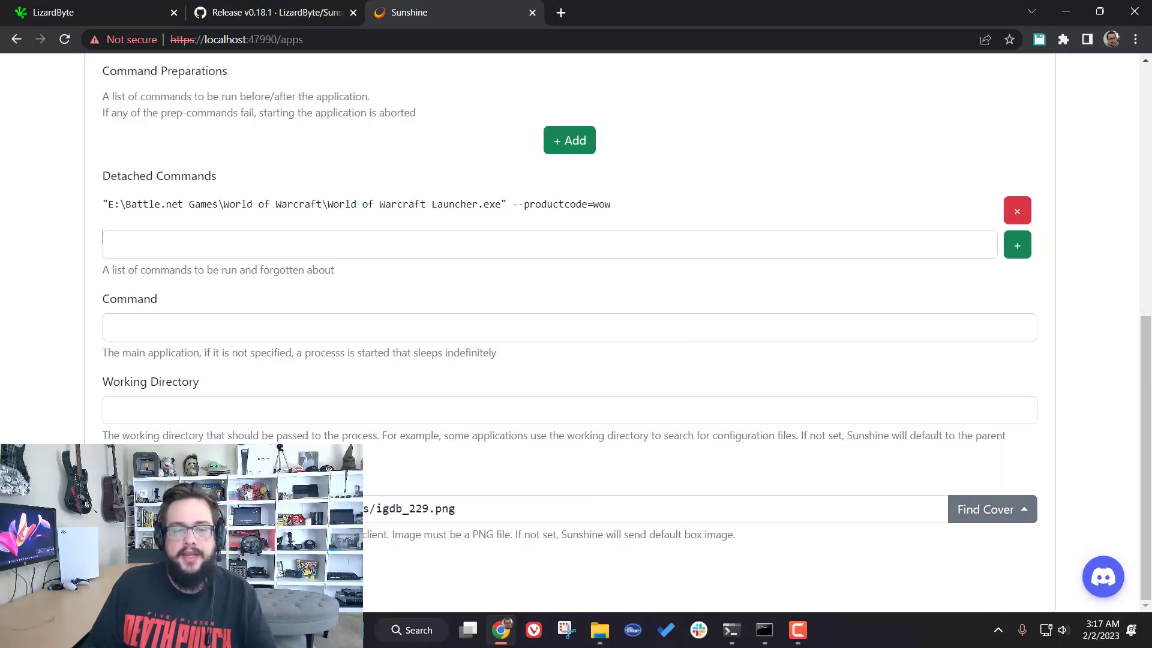
pyautogui.click(120, 567)
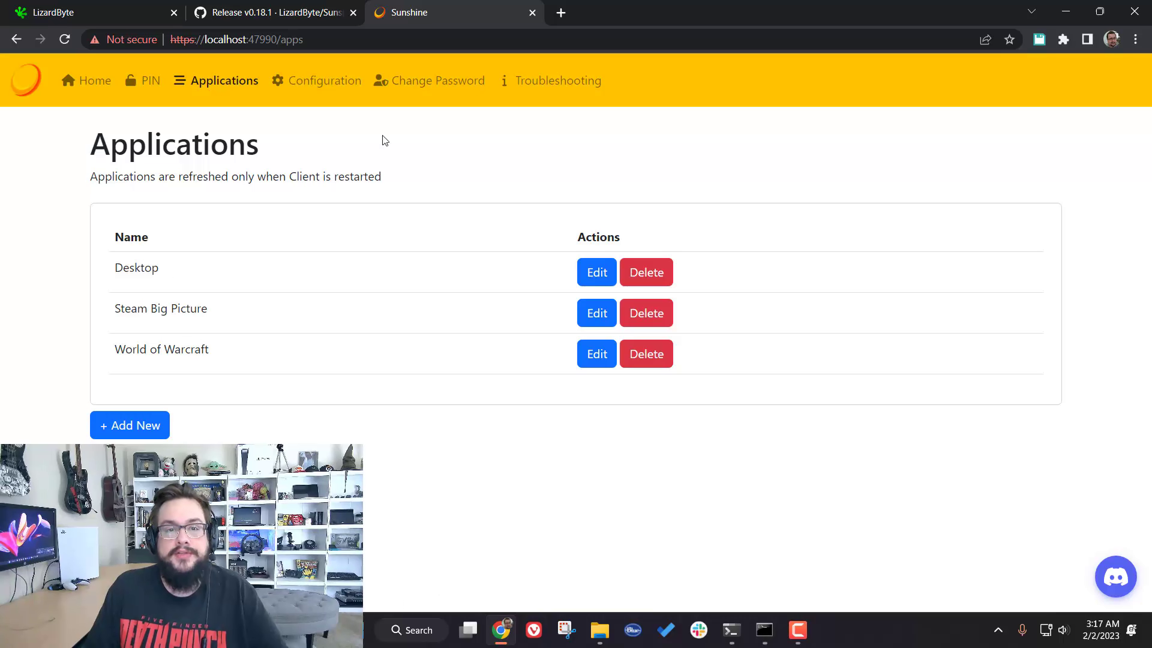
pyautogui.click(326, 84)
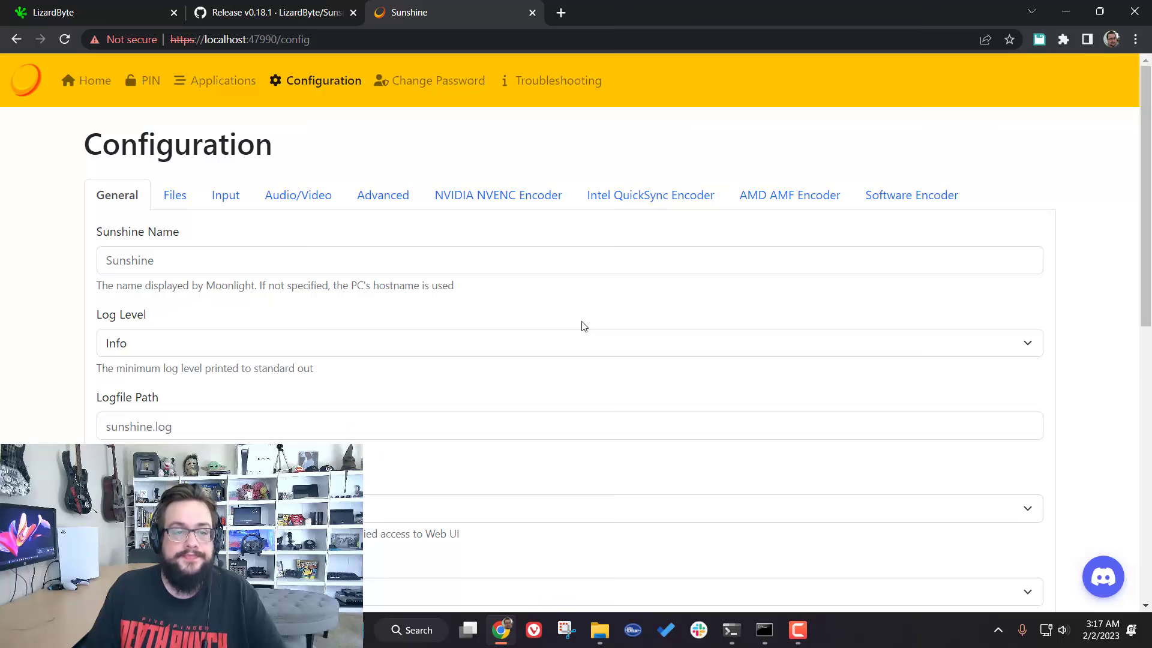
# Step: Set UPnP to Enabled in the General settings
pyautogui.scroll(-1, 581, 326)
pyautogui.scroll(1, 582, 327)
pyautogui.scroll(-1, 535, 301)
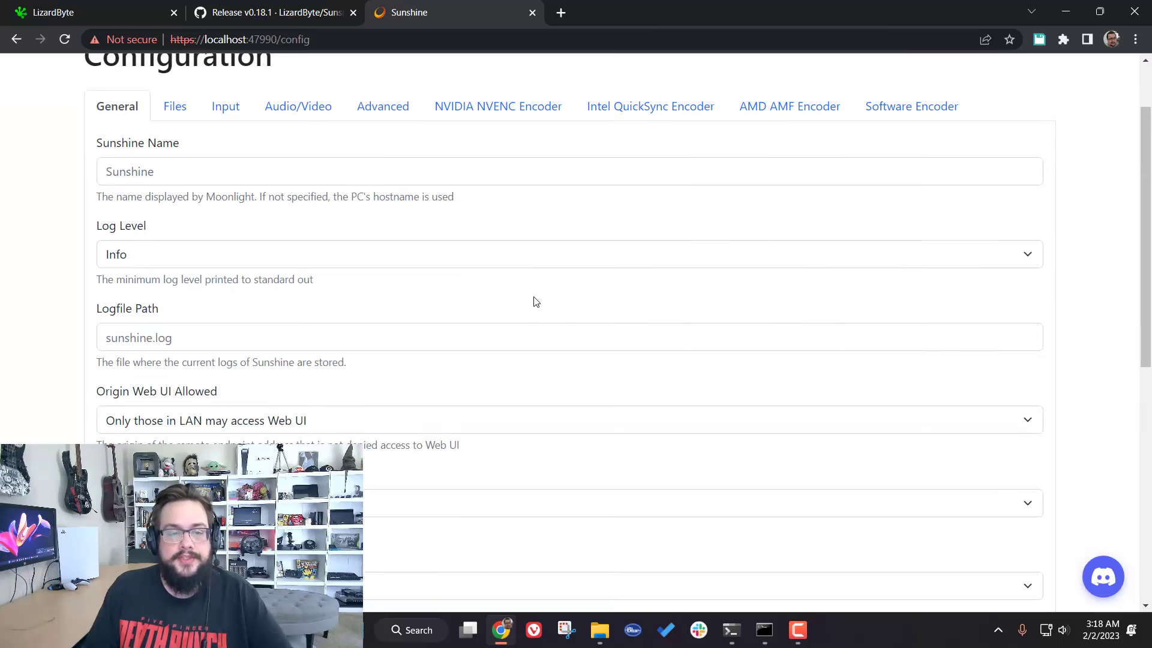
pyautogui.scroll(-3, 536, 301)
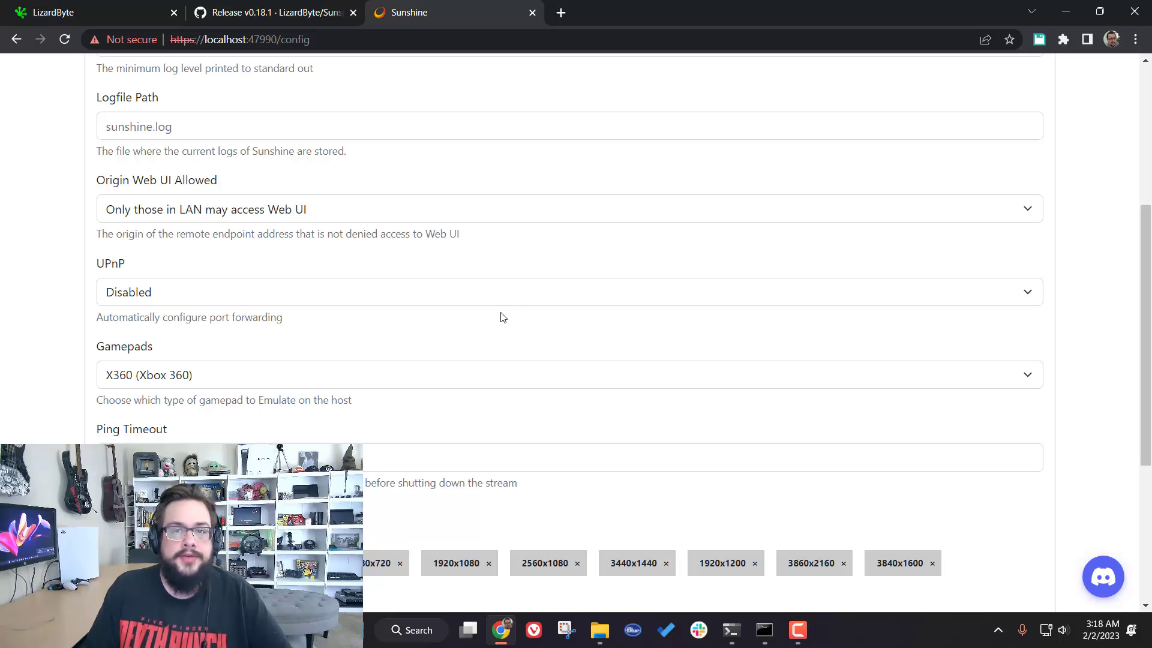
pyautogui.scroll(1, 170, 353)
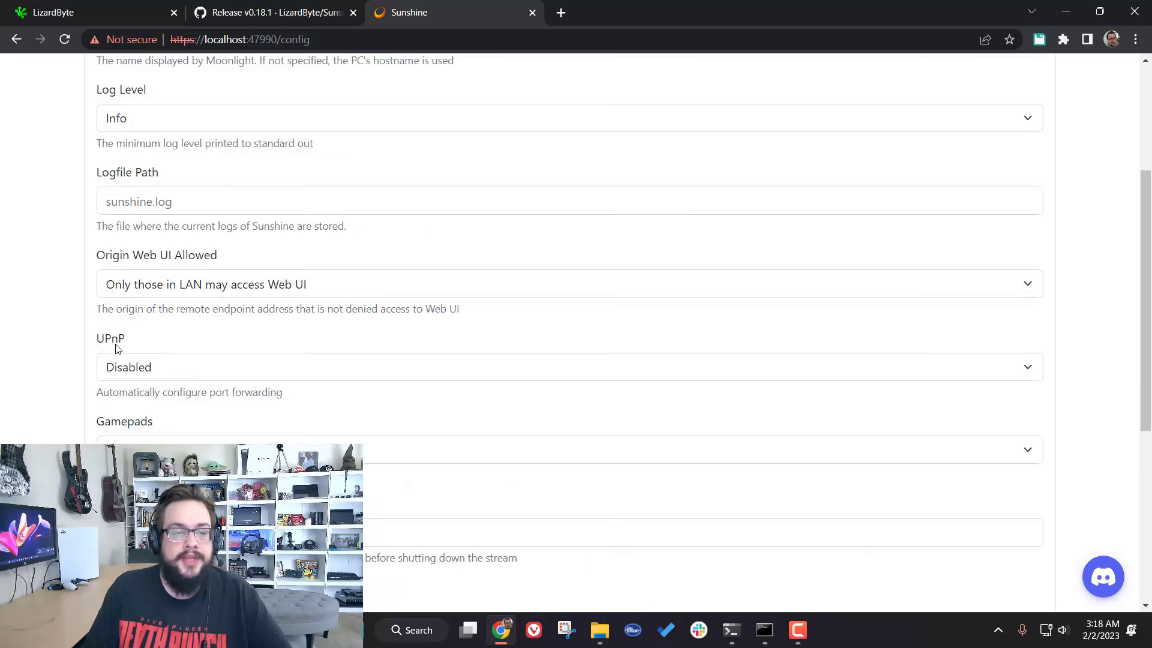
pyautogui.click(142, 373)
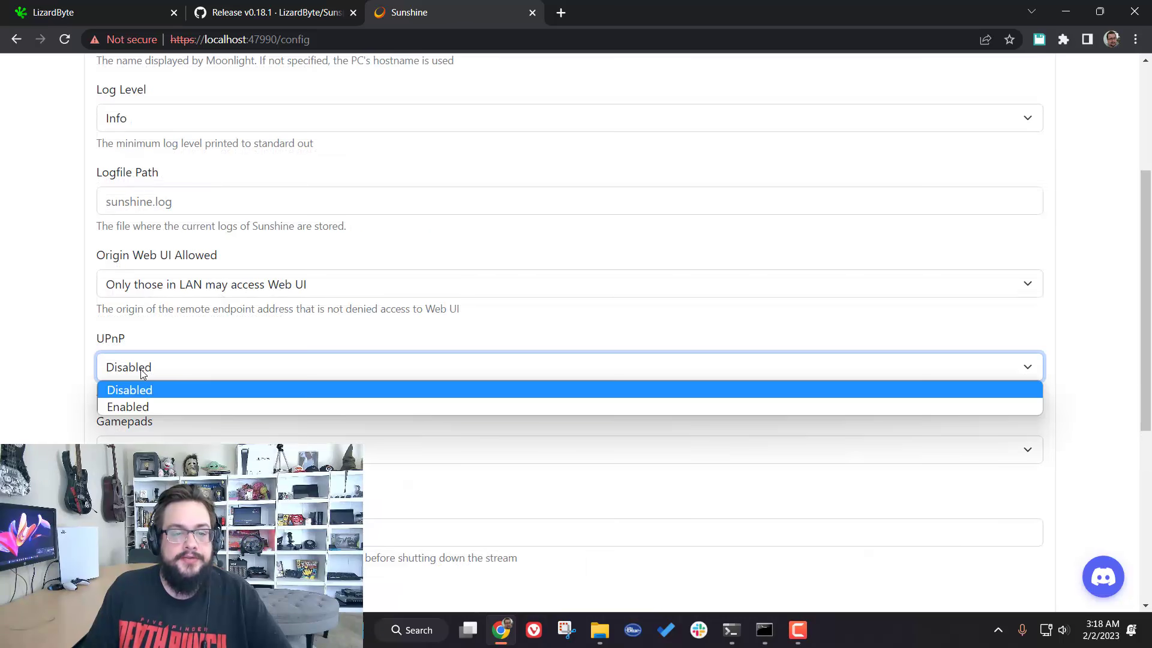
pyautogui.click(151, 407)
# Step: Review the gamepad emulation options, leaving X360 (Xbox 360) selected
pyautogui.scroll(-2, 303, 392)
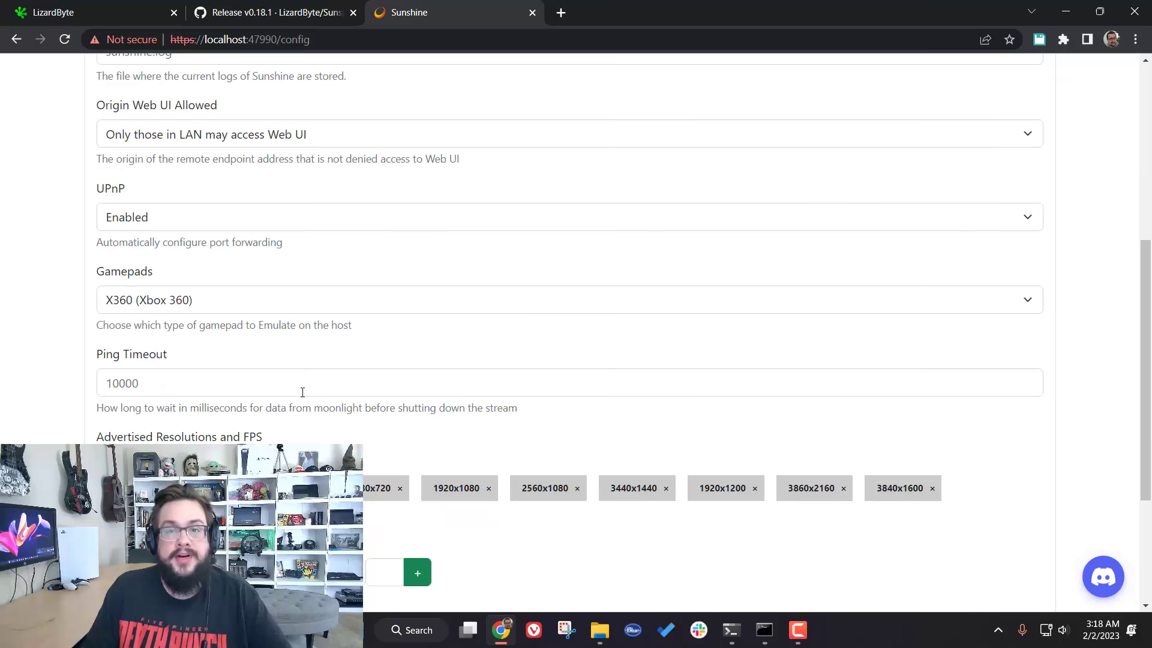
pyautogui.click(280, 243)
pyautogui.scroll(-1, 328, 243)
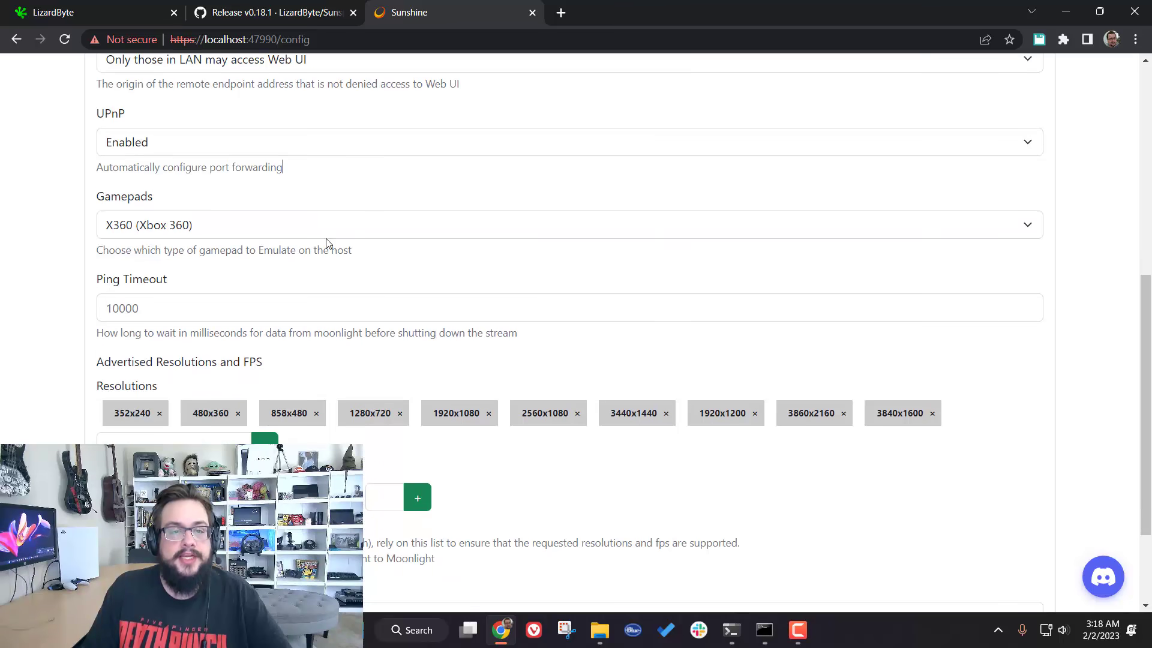
pyautogui.click(207, 234)
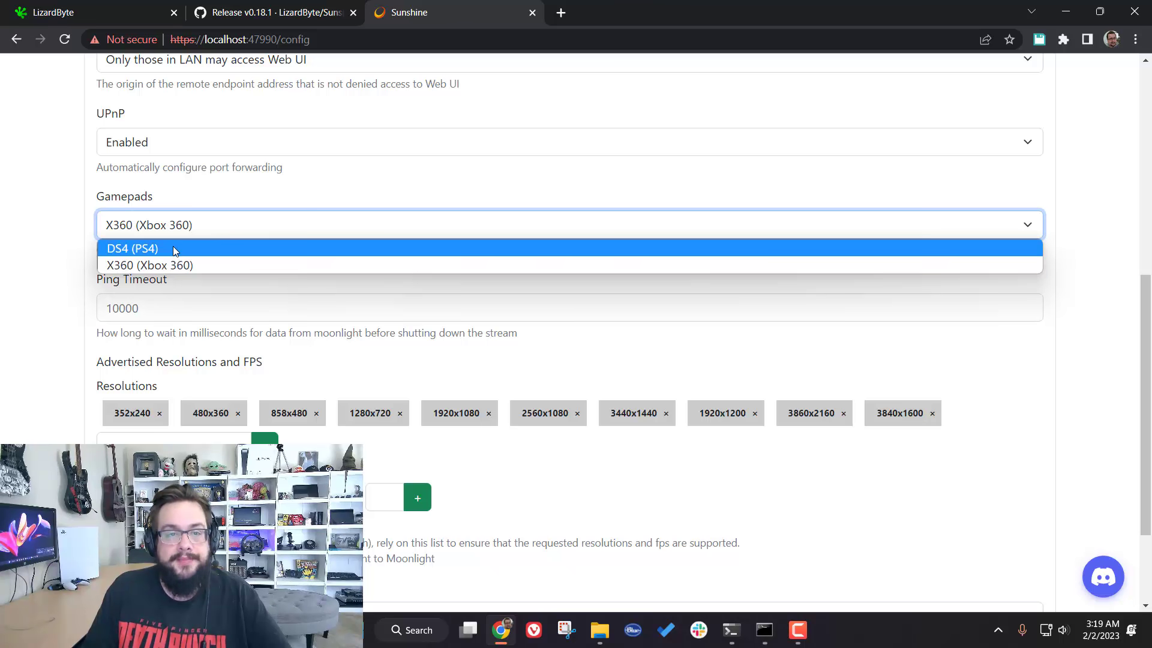
pyautogui.scroll(-2, 600, 344)
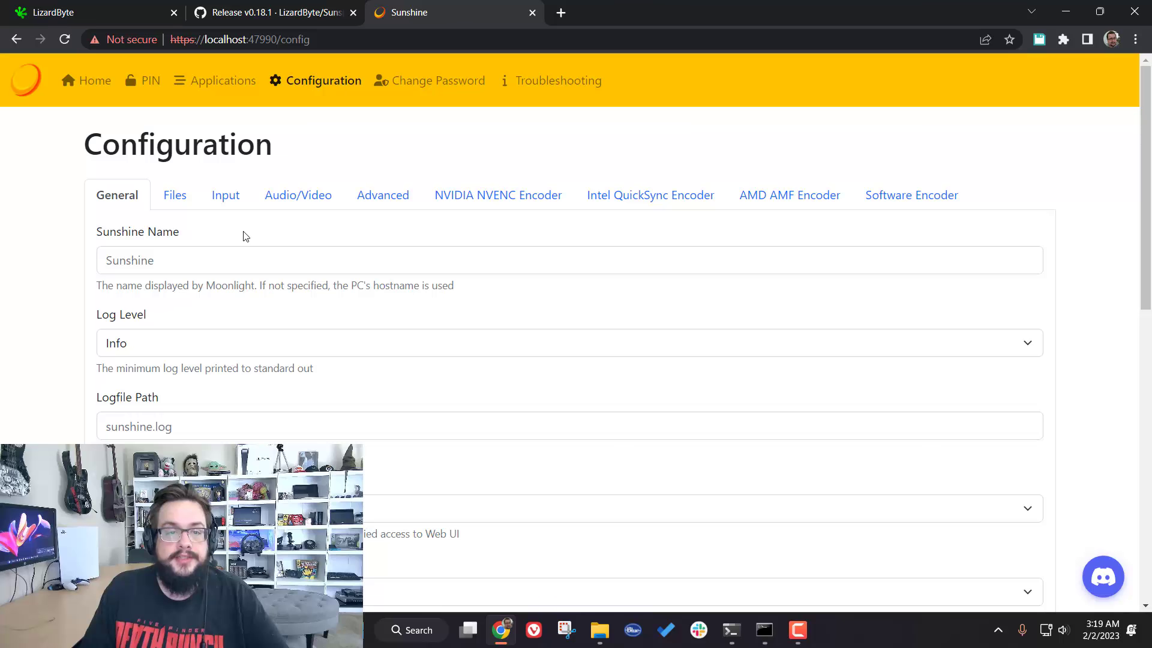
# Step: Browse the Files and Input settings, then switch to Audio/Video
pyautogui.click(178, 200)
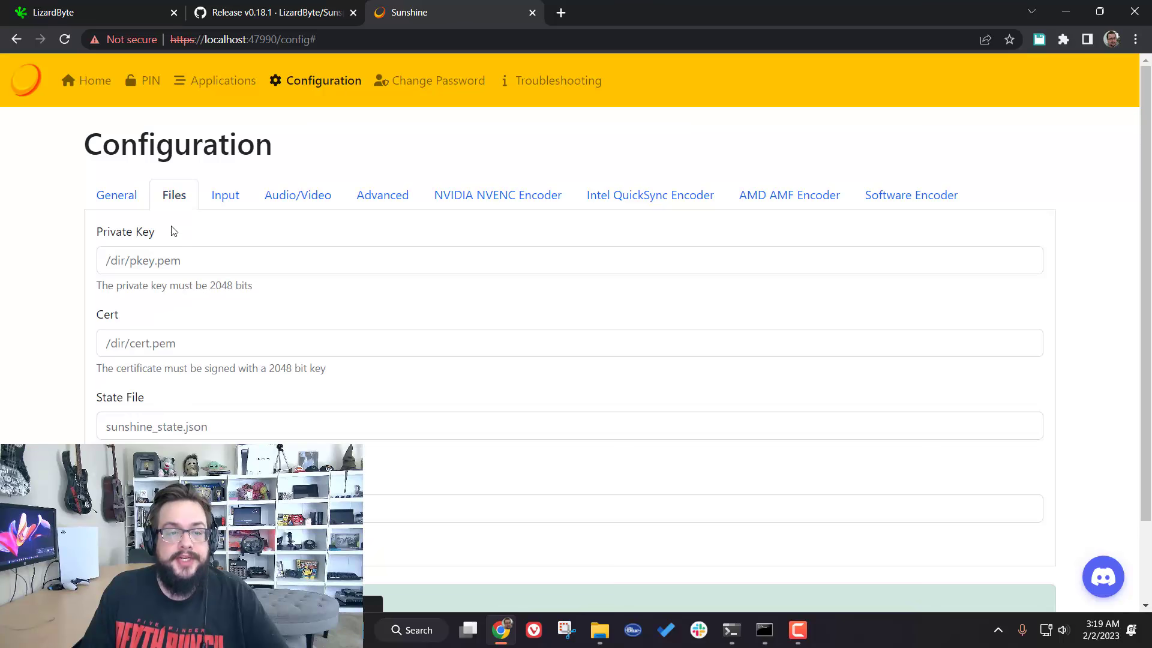
pyautogui.click(232, 191)
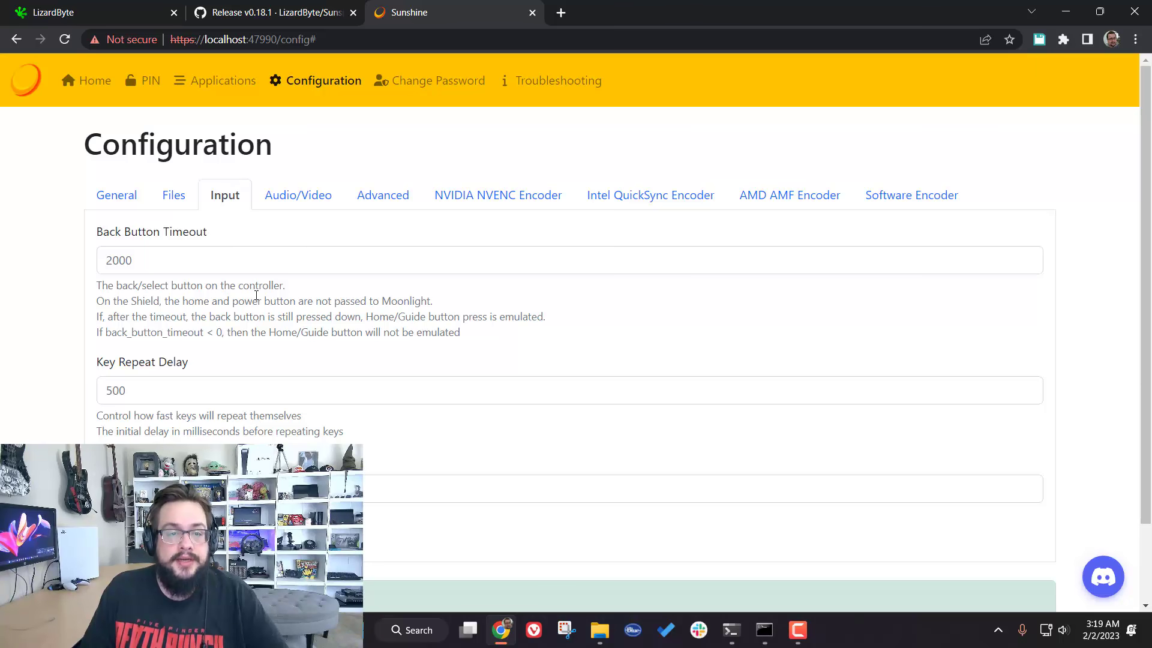
pyautogui.scroll(-2, 256, 295)
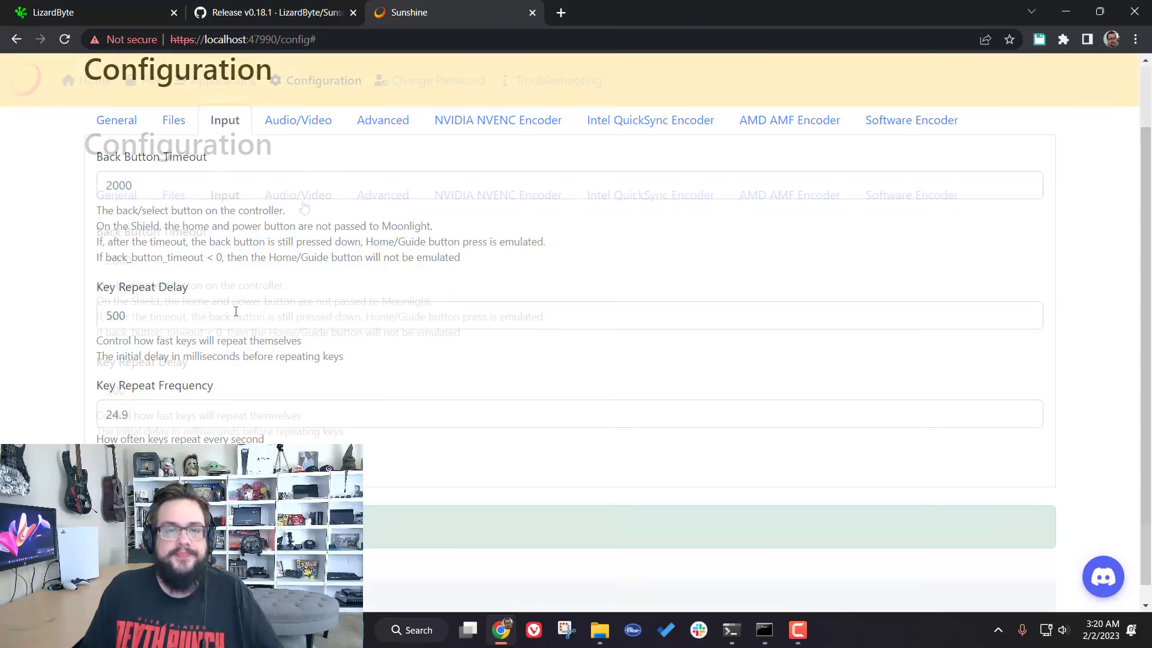
pyautogui.click(302, 197)
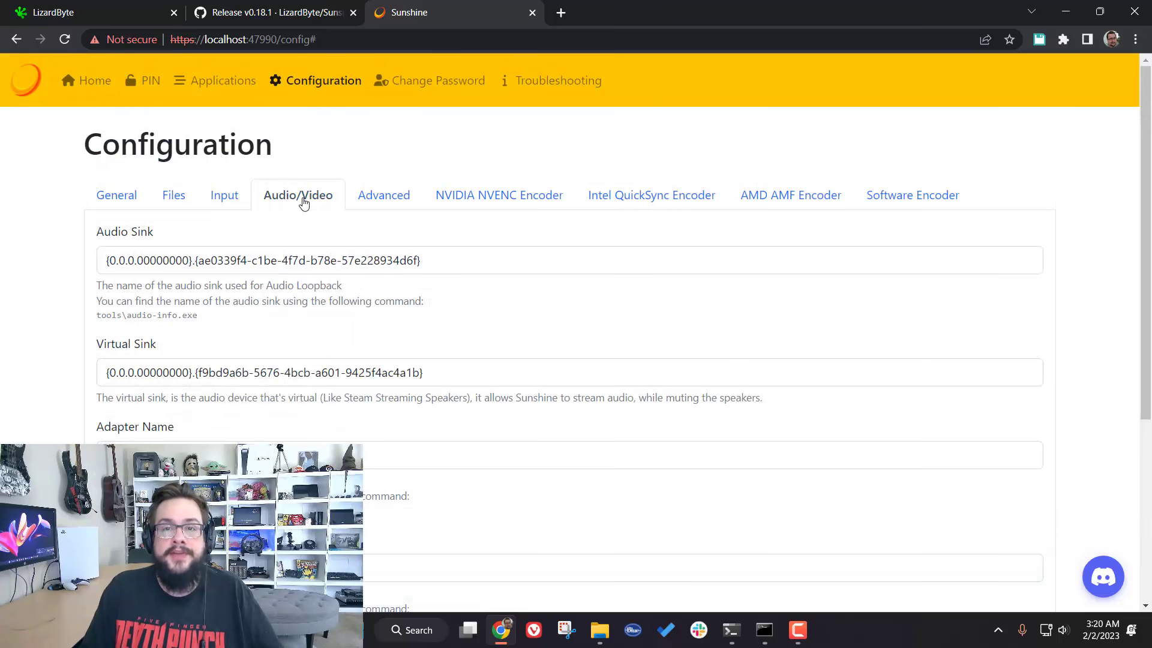
# Step: Paste new device IDs into Audio Sink and Virtual Sink and edit the adapter fields
pyautogui.tripleClick(465, 262)
pyautogui.write('{0.0.0.00000000}.{FD47D9CC-4218-4135-9CE2-0C195C87405B}')
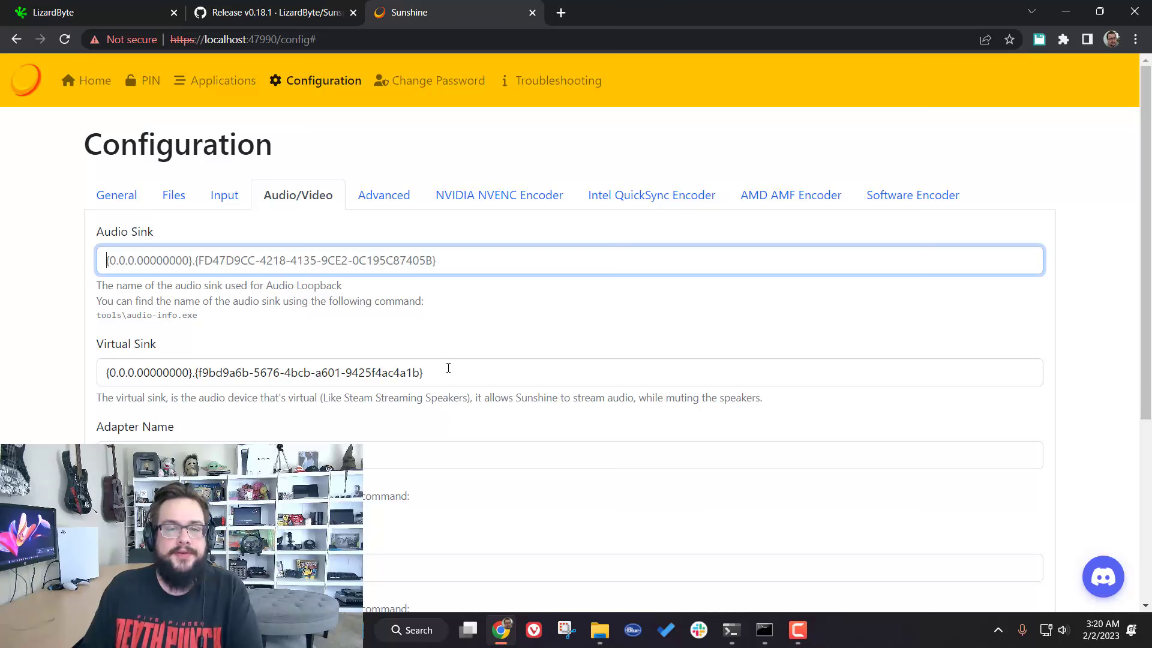
pyautogui.tripleClick(448, 368)
pyautogui.write('{0.0.0.00000000}.{8edba70c-1125-467c-b89c-15da389bc1d4}')
pyautogui.click(195, 455)
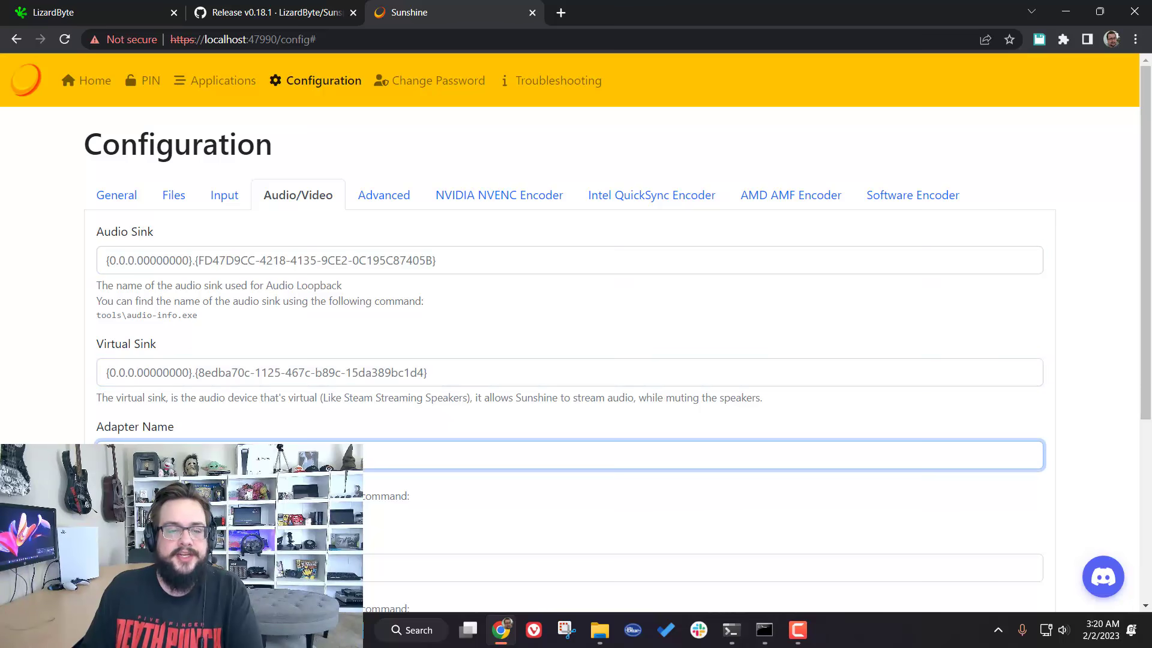
pyautogui.scroll(-4, 195, 387)
pyautogui.tripleClick(205, 291)
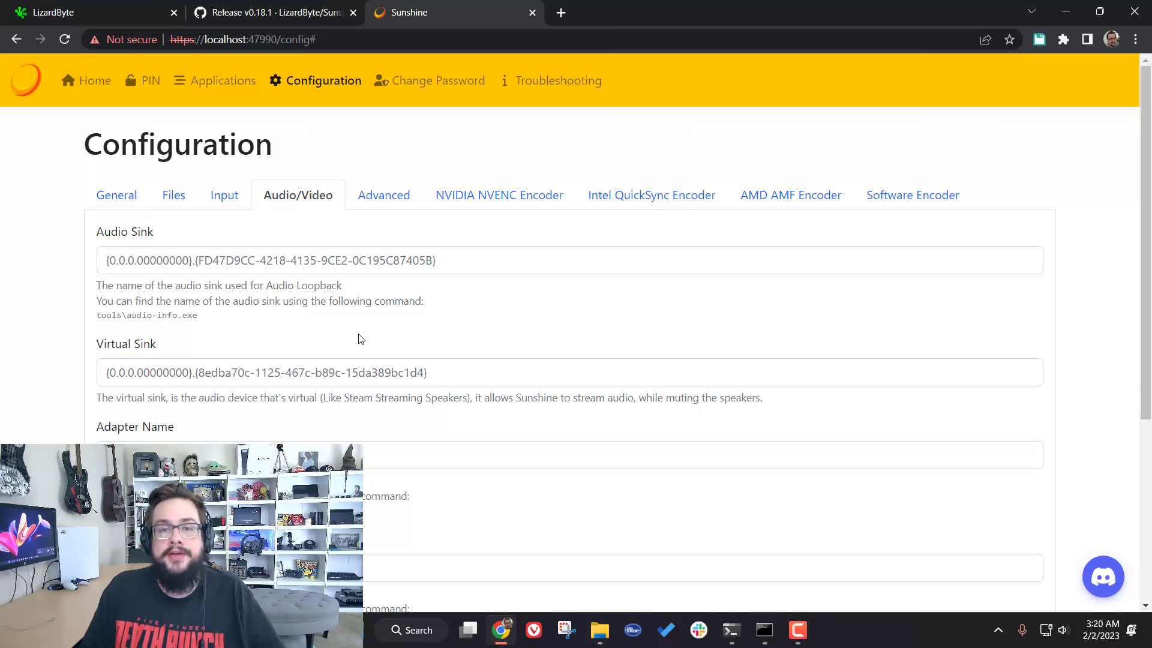
# Step: Set Adapter Name to Radeon RX 580 Series and bring up File Explorer
pyautogui.scroll(-1, 361, 340)
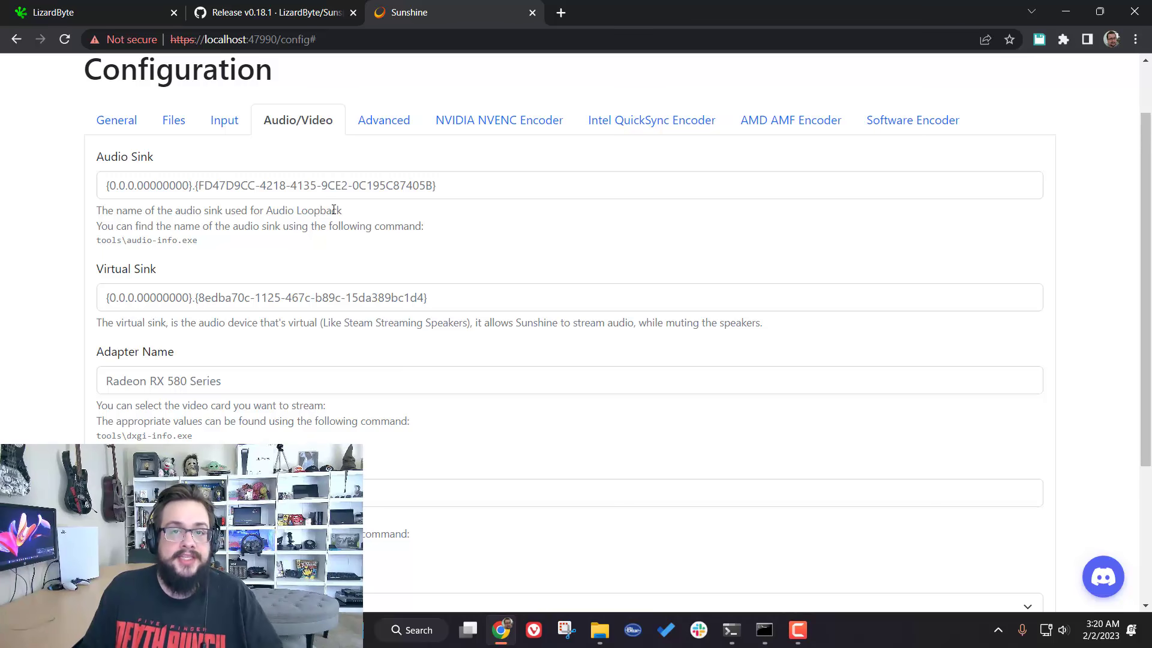
pyautogui.click(179, 184)
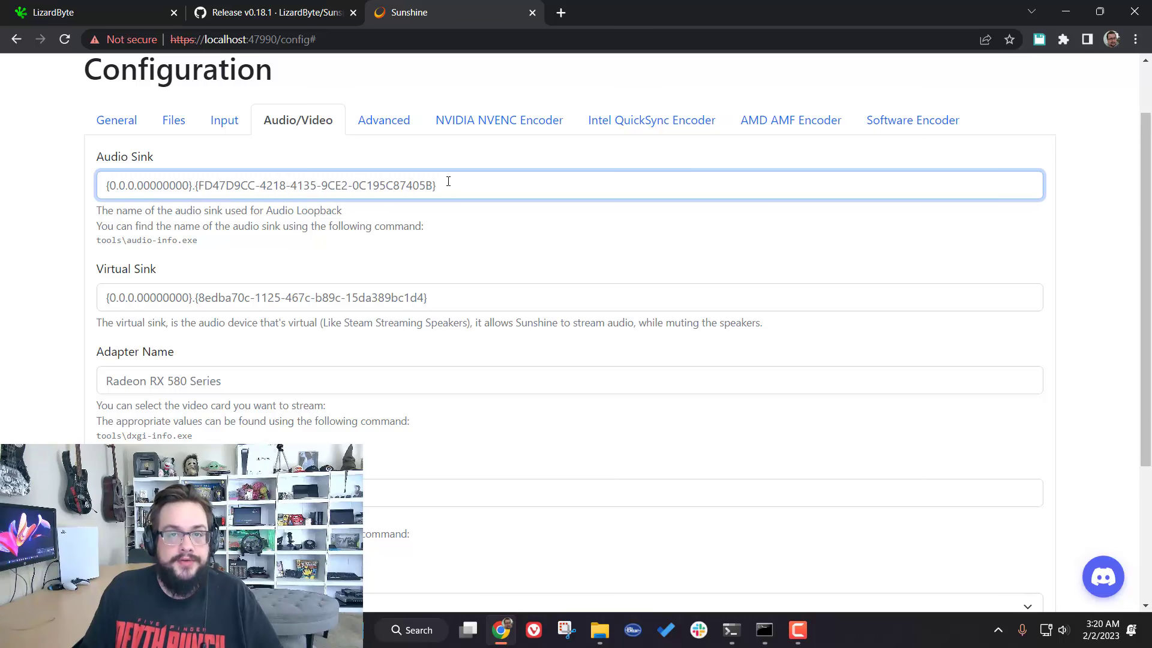
pyautogui.click(255, 297)
pyautogui.click(394, 246)
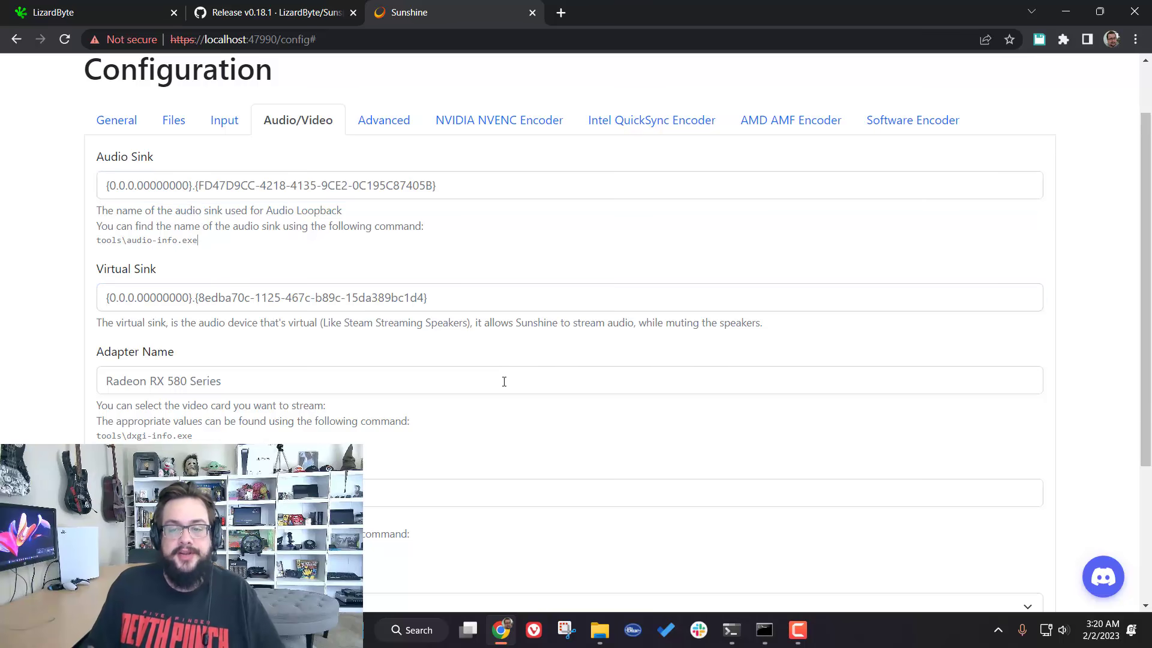
pyautogui.click(599, 636)
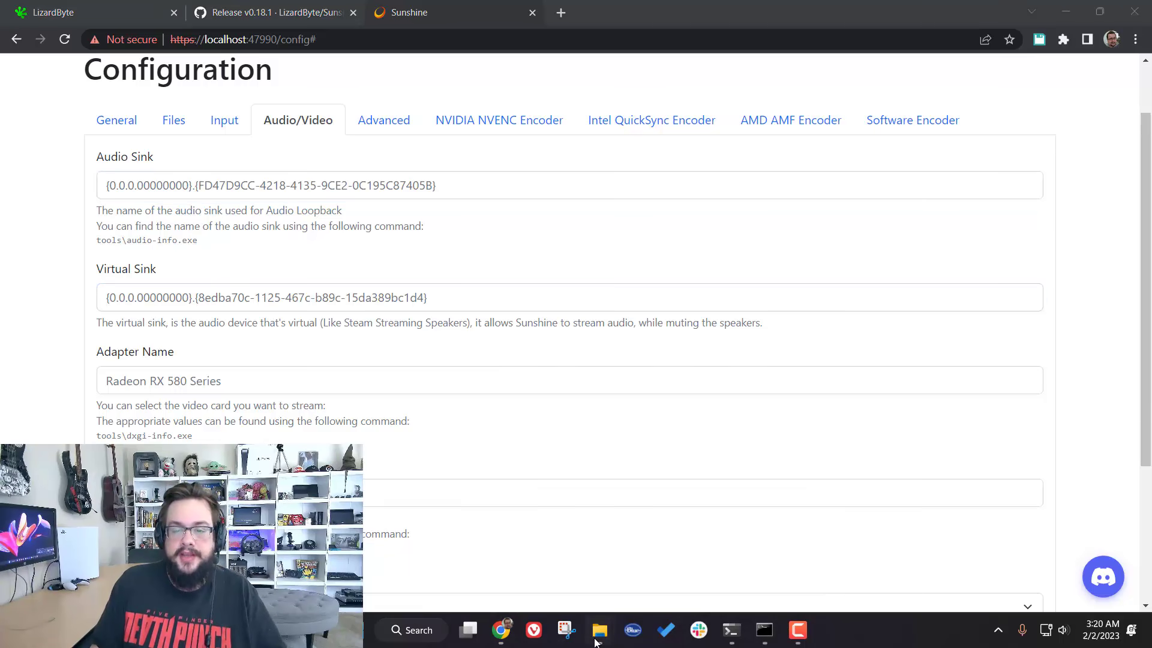
# Step: Navigate to C:\Program Files\Sunshine\tools and view its full path in the address bar
pyautogui.moveTo(597, 642)
pyautogui.click(528, 585)
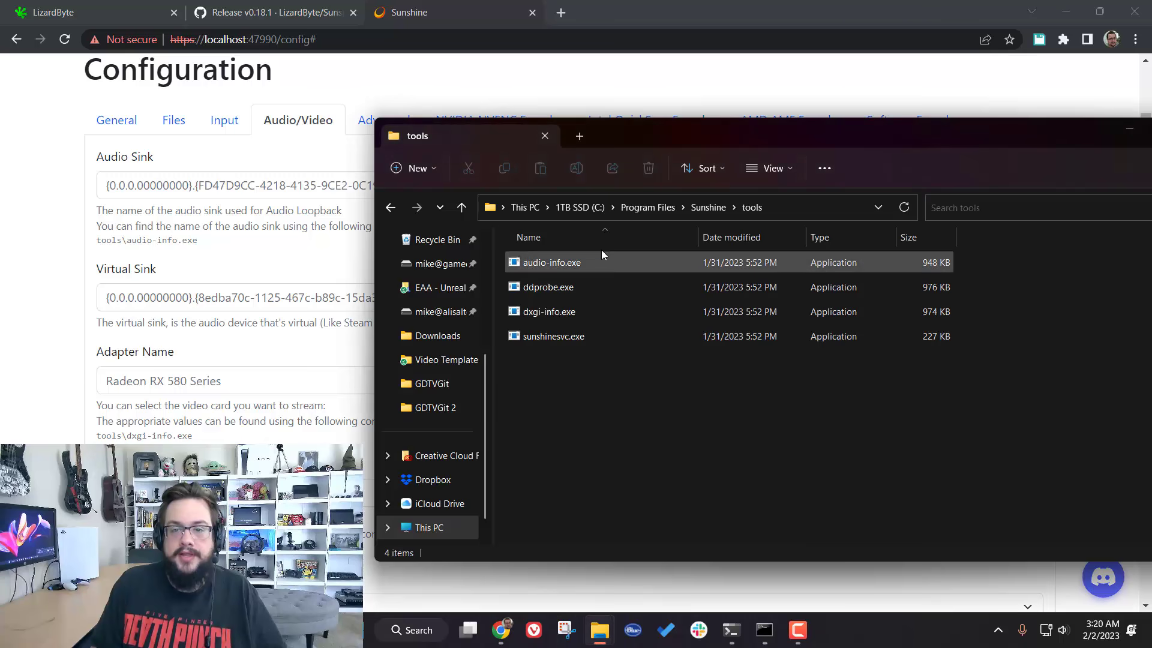
pyautogui.click(648, 204)
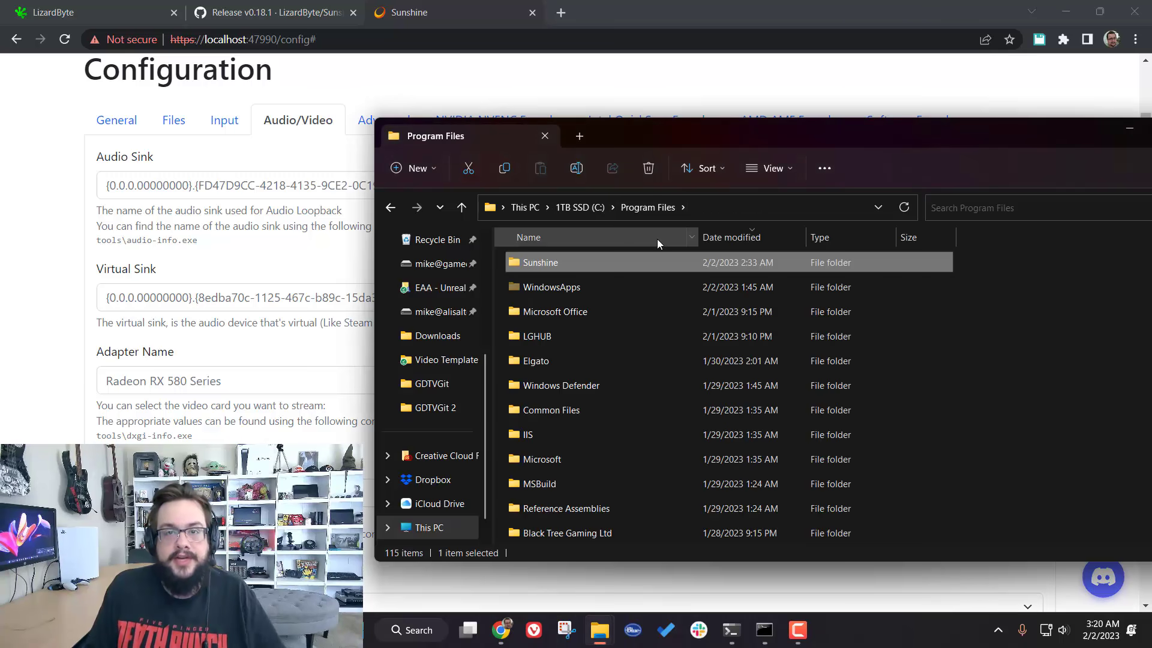
pyautogui.doubleClick(575, 264)
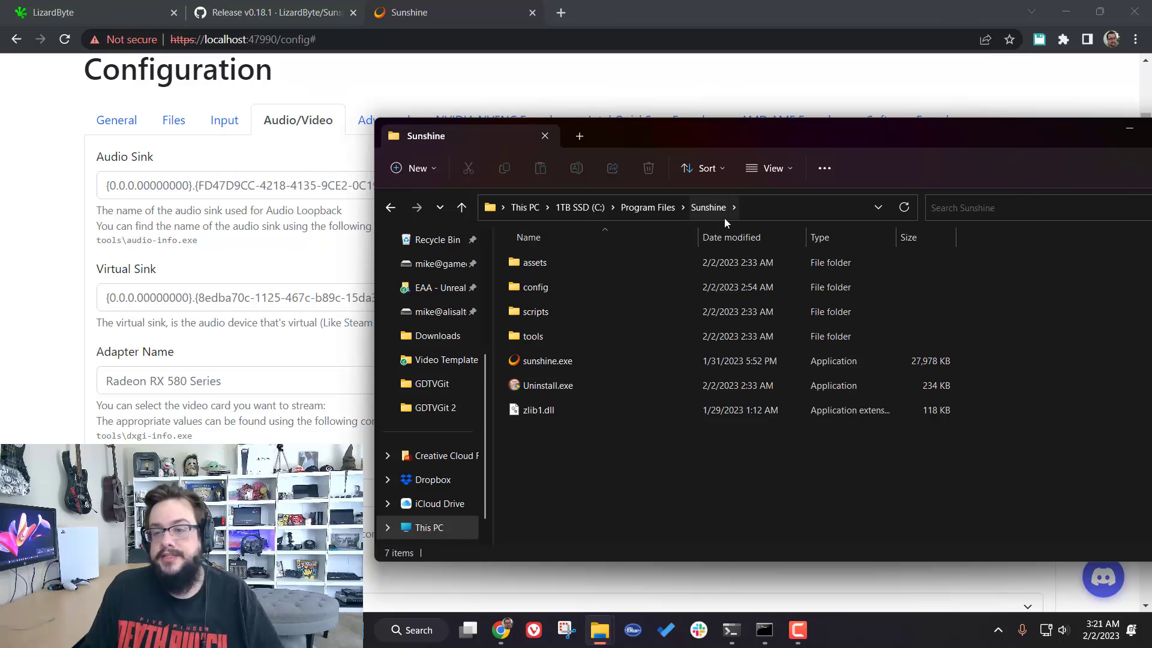
pyautogui.doubleClick(581, 336)
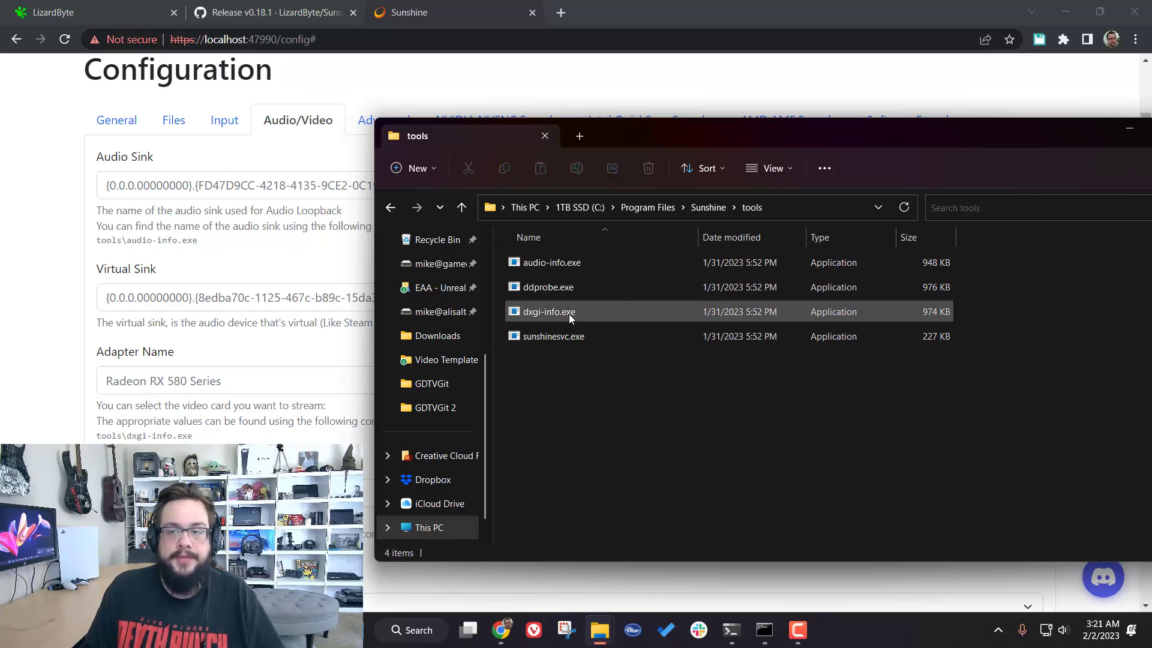
pyautogui.click(827, 208)
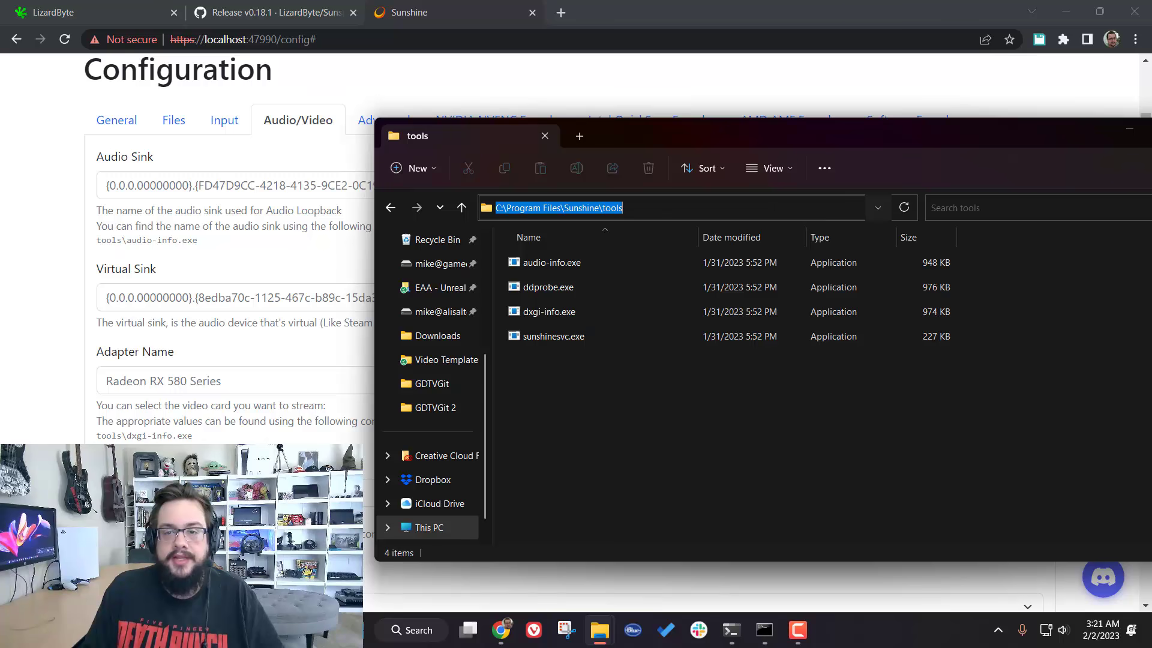
pyautogui.press('Escape')
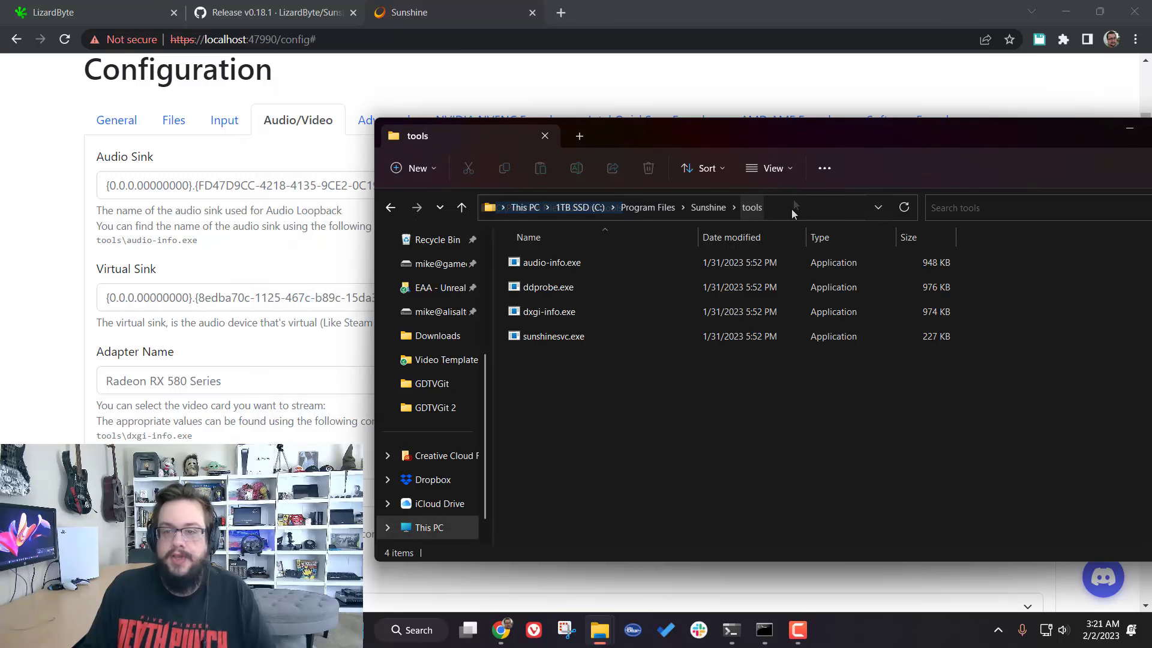
pyautogui.click(806, 209)
pyautogui.hotkey('ctrl', 'c')
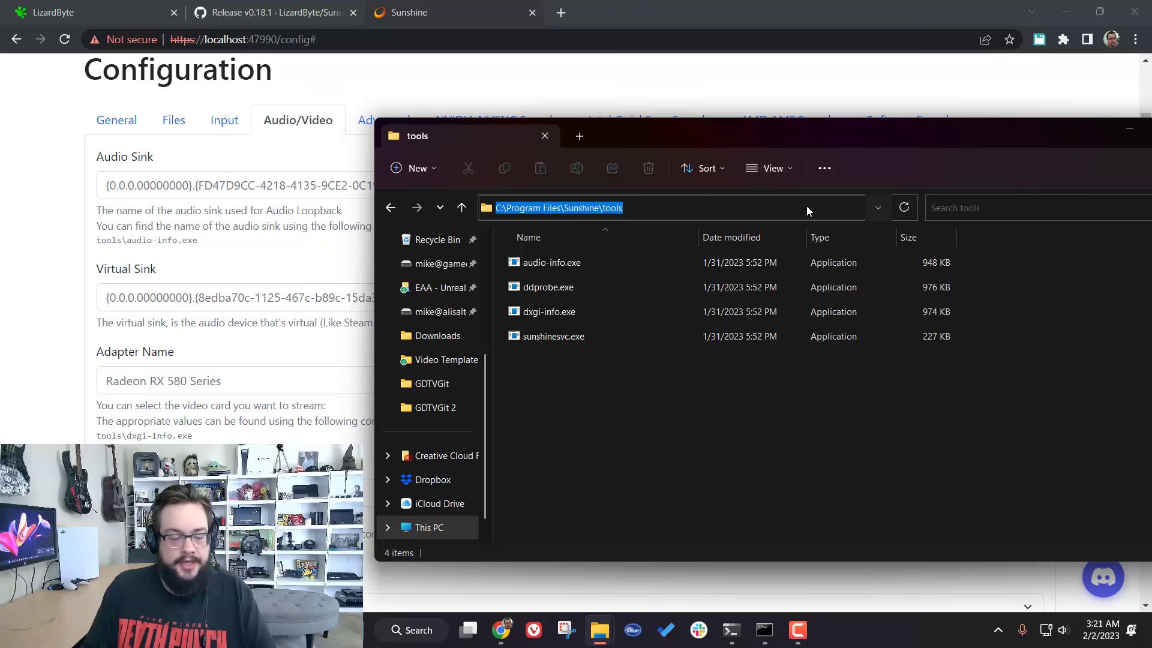
pyautogui.click(630, 403)
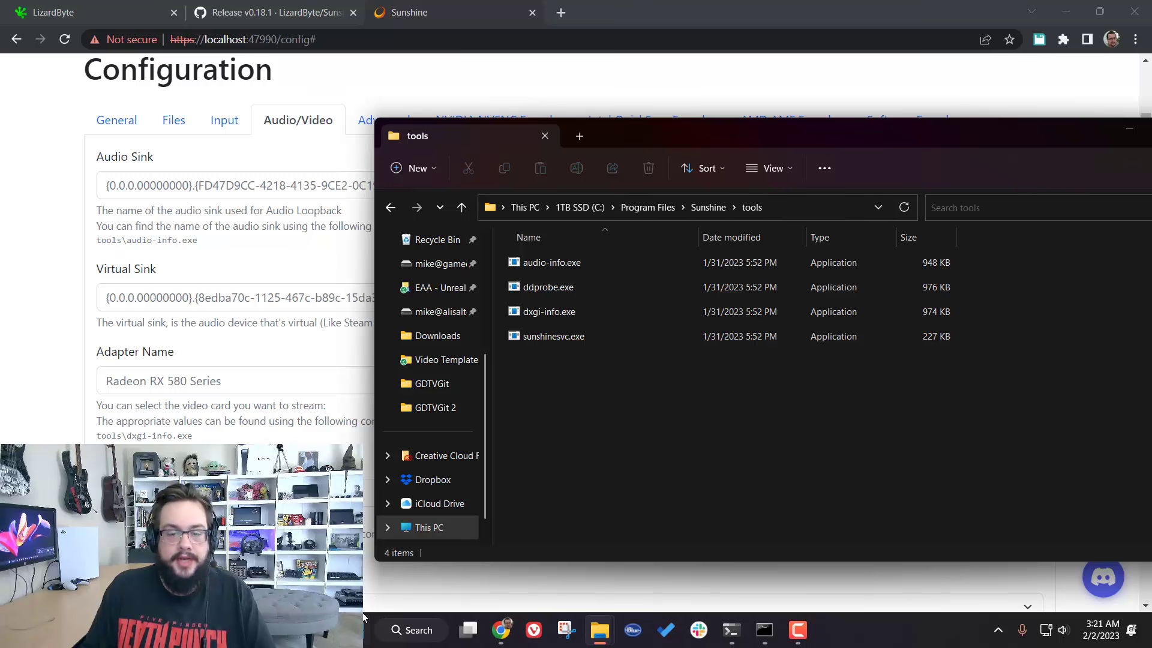
# Step: Launch Command Prompt as administrator from Windows search
pyautogui.press('super')
pyautogui.write('c')
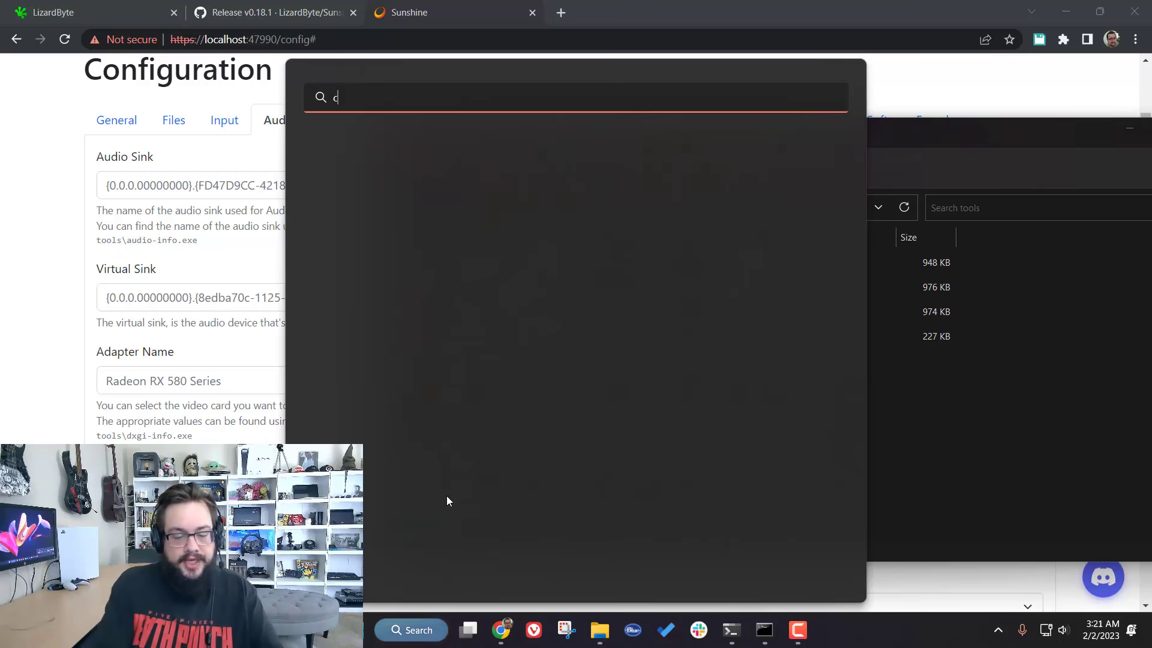
pyautogui.write('md')
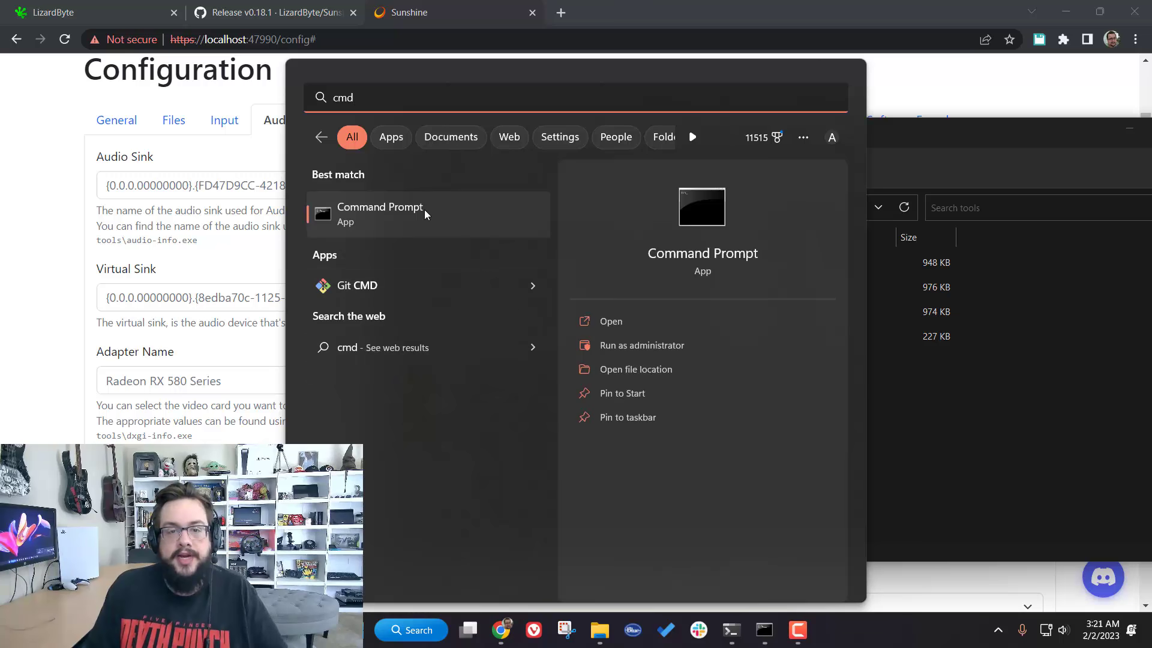
pyautogui.rightClick(423, 209)
pyautogui.click(470, 226)
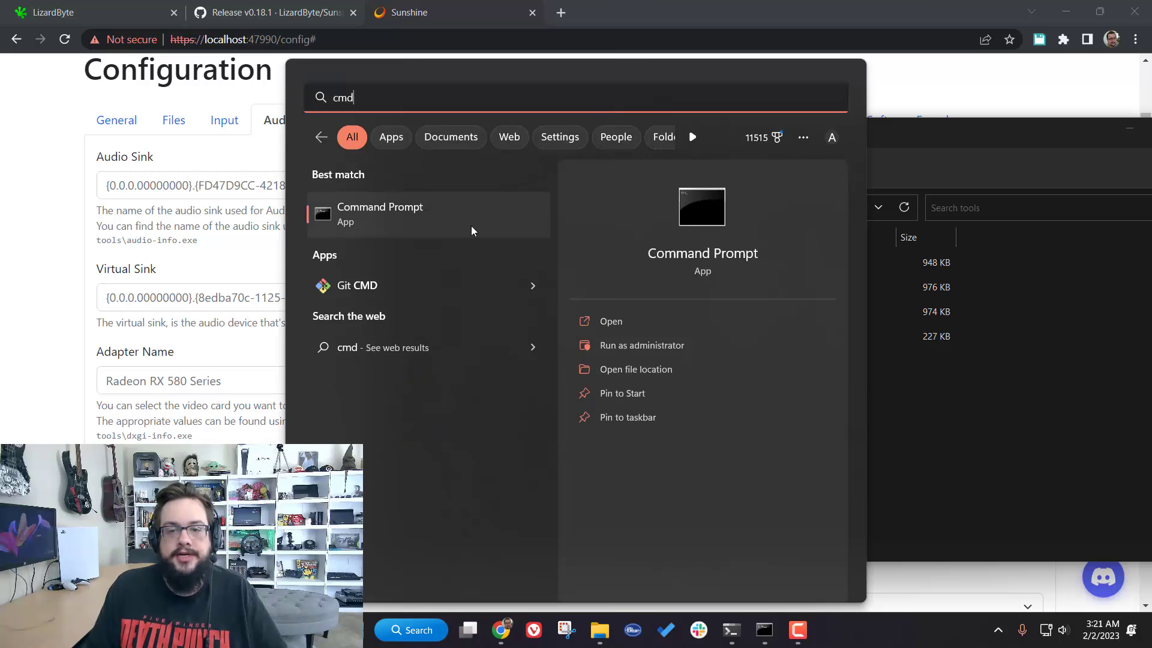
pyautogui.rightClick(470, 226)
pyautogui.click(470, 226)
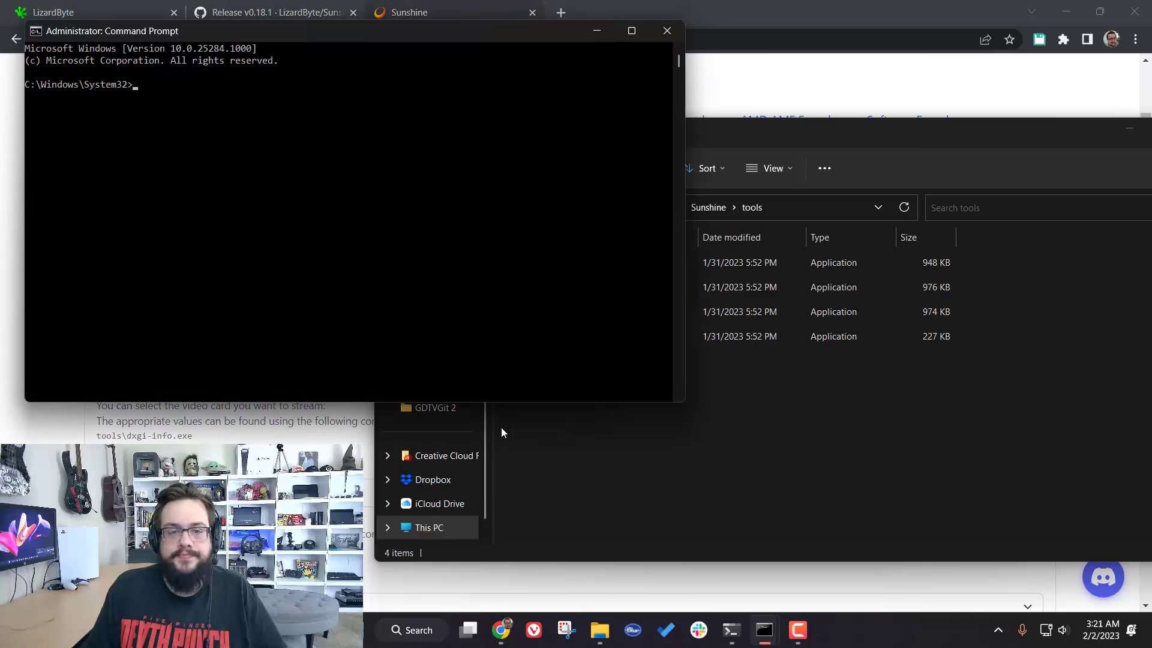
# Step: Change into C:\Program Files\Sunshine\tools with cd and move the console aside
pyautogui.click(414, 230)
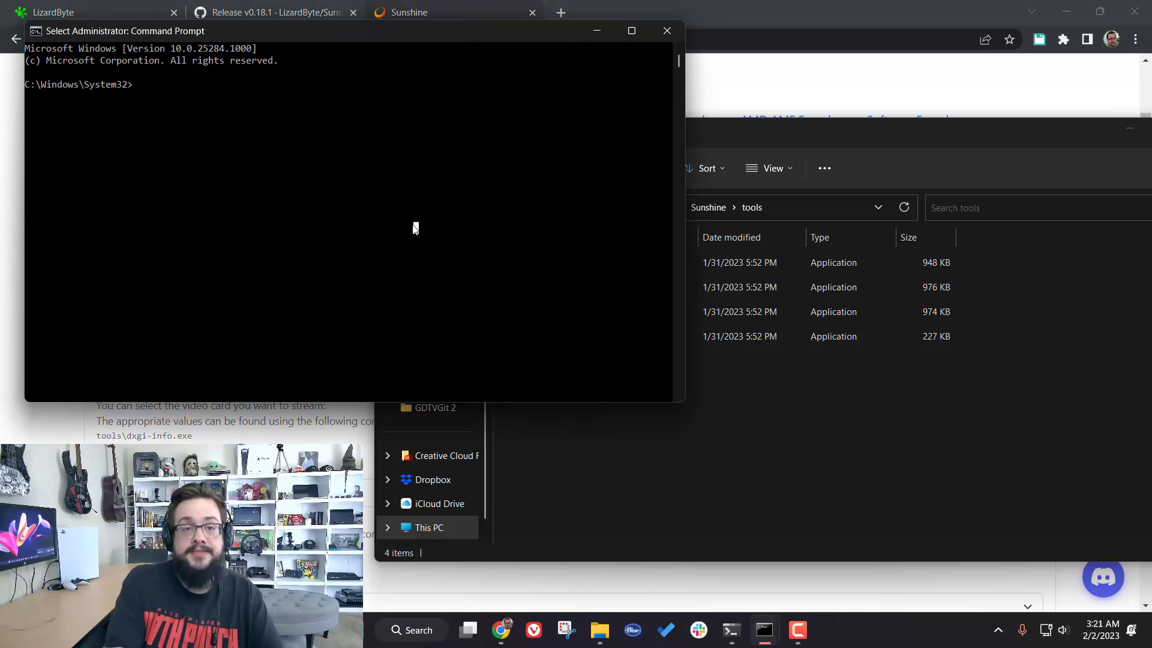
pyautogui.write('cd')
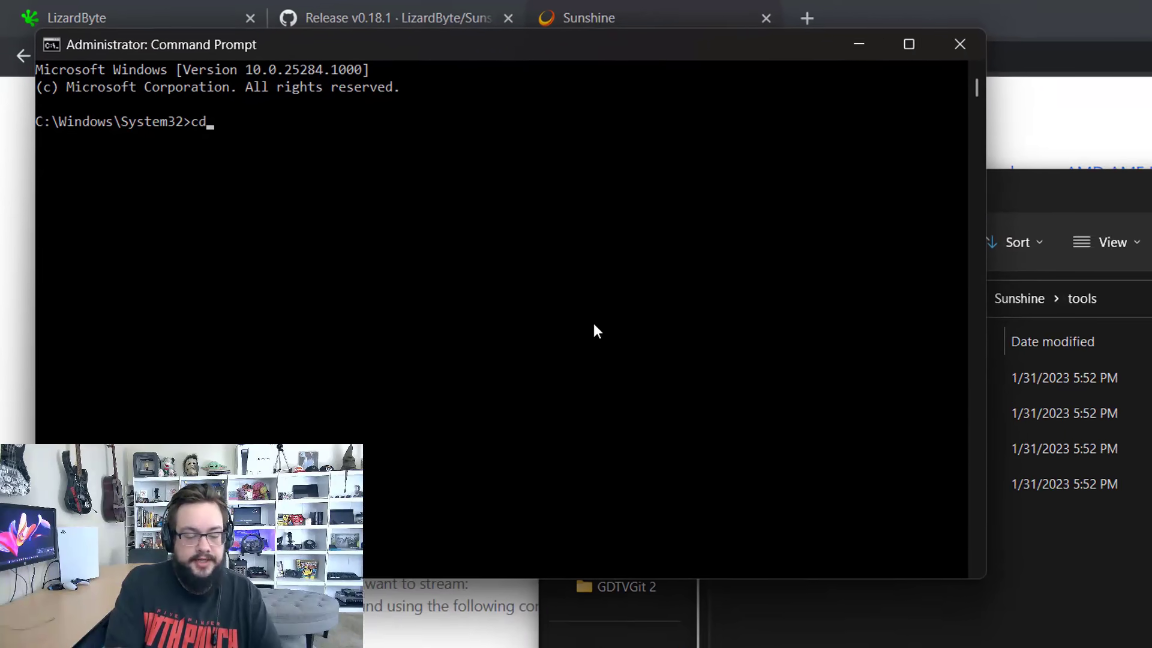
pyautogui.hotkey('ctrl', 'v')
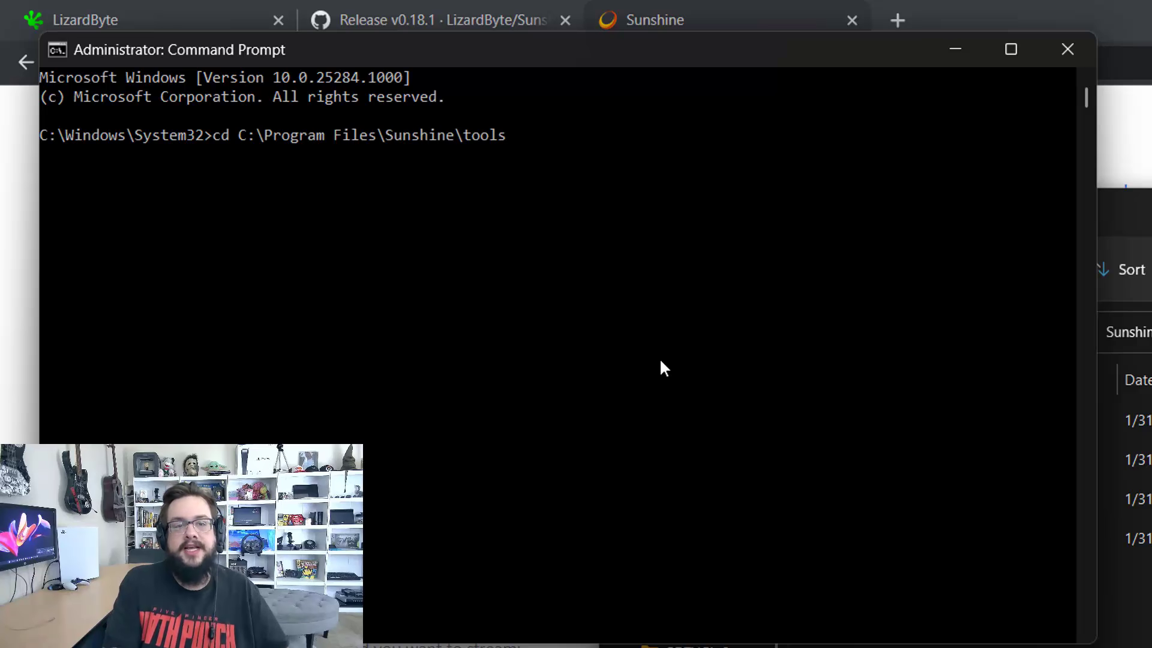
pyautogui.press('Return')
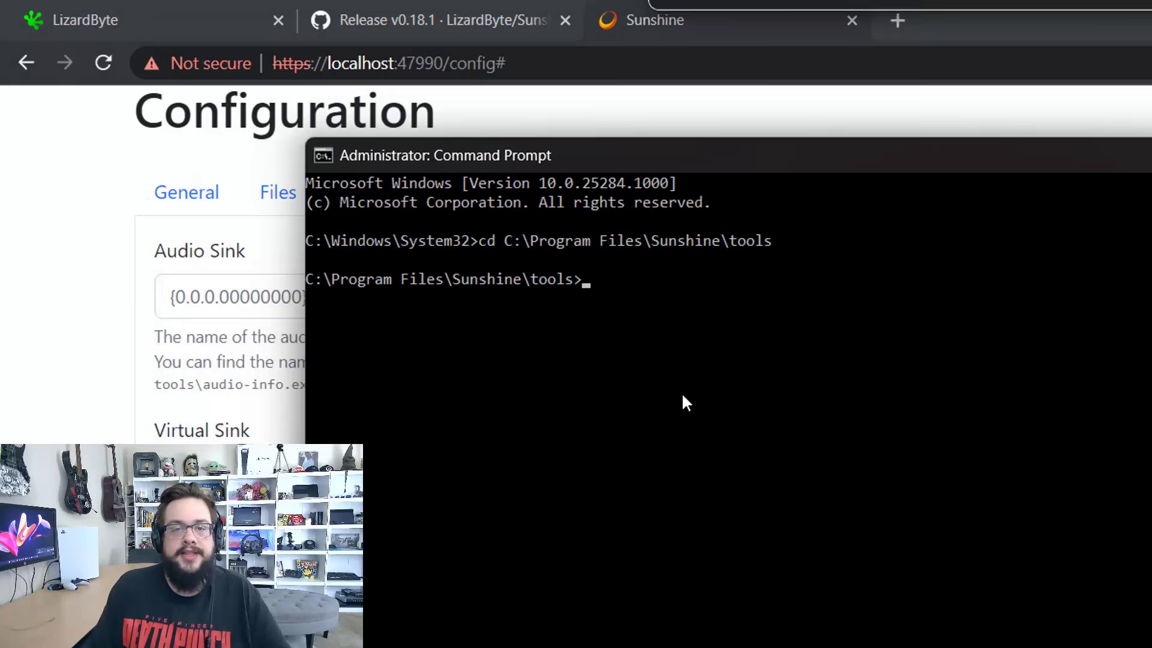
pyautogui.hotkey('alt', 'Tab')
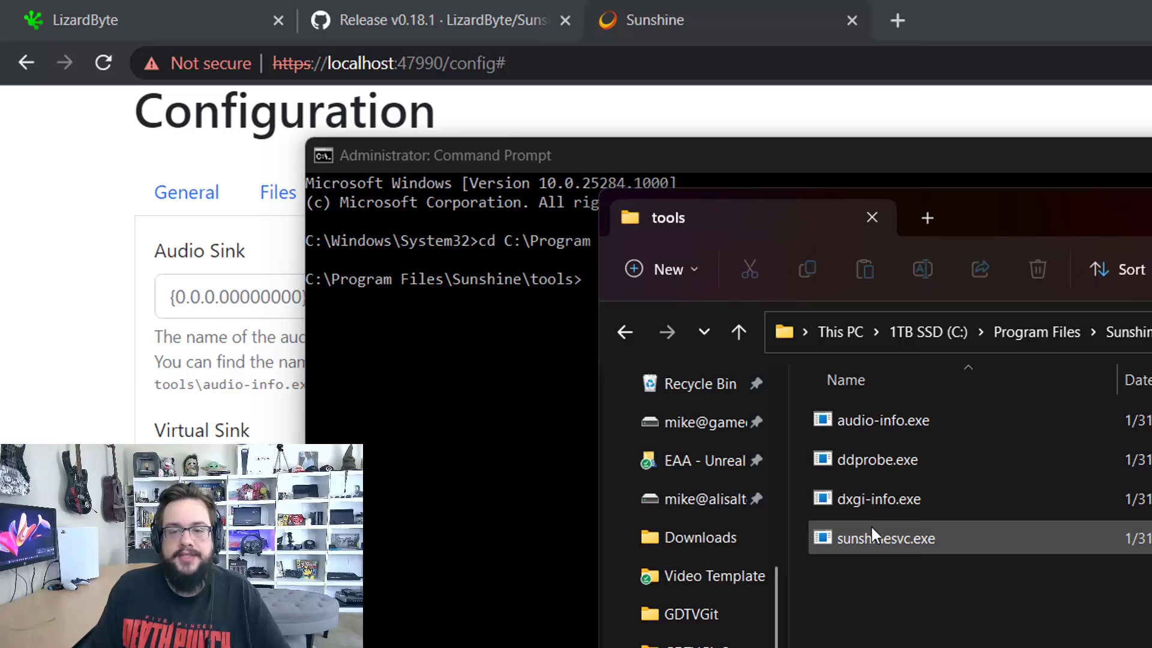
pyautogui.click(610, 178)
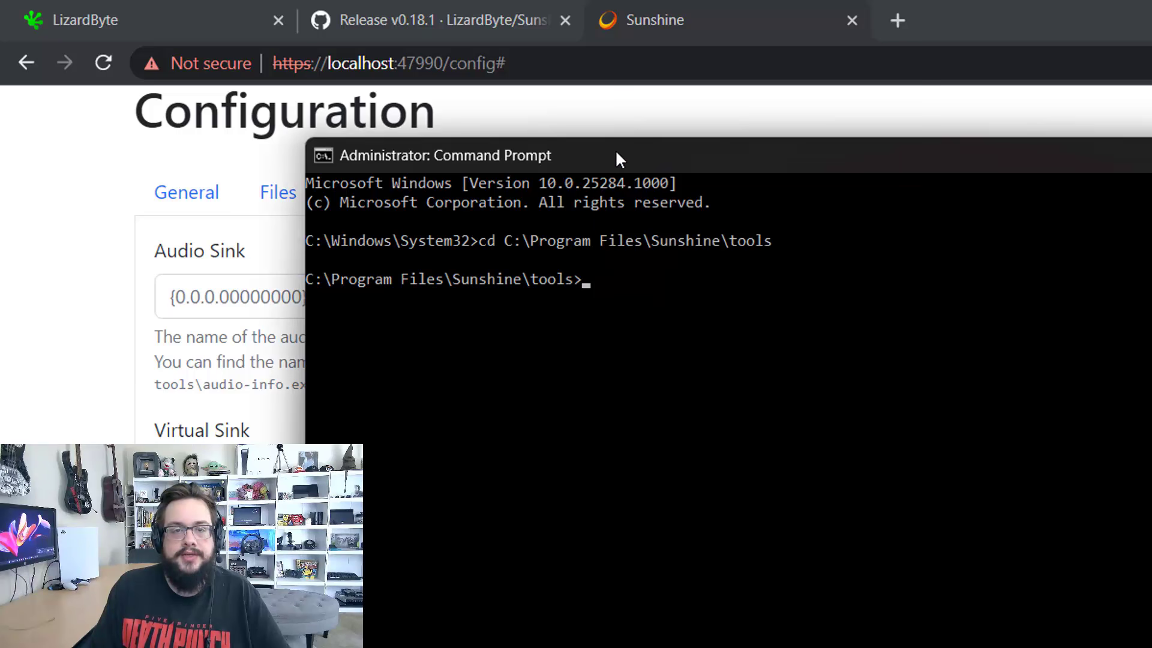
pyautogui.moveTo(614, 149); pyautogui.dragTo(1051, 194)
# Step: Run audio-info.exe and paste the Steam Streaming Speakers device ID into Virtual Sink
pyautogui.write('audi')
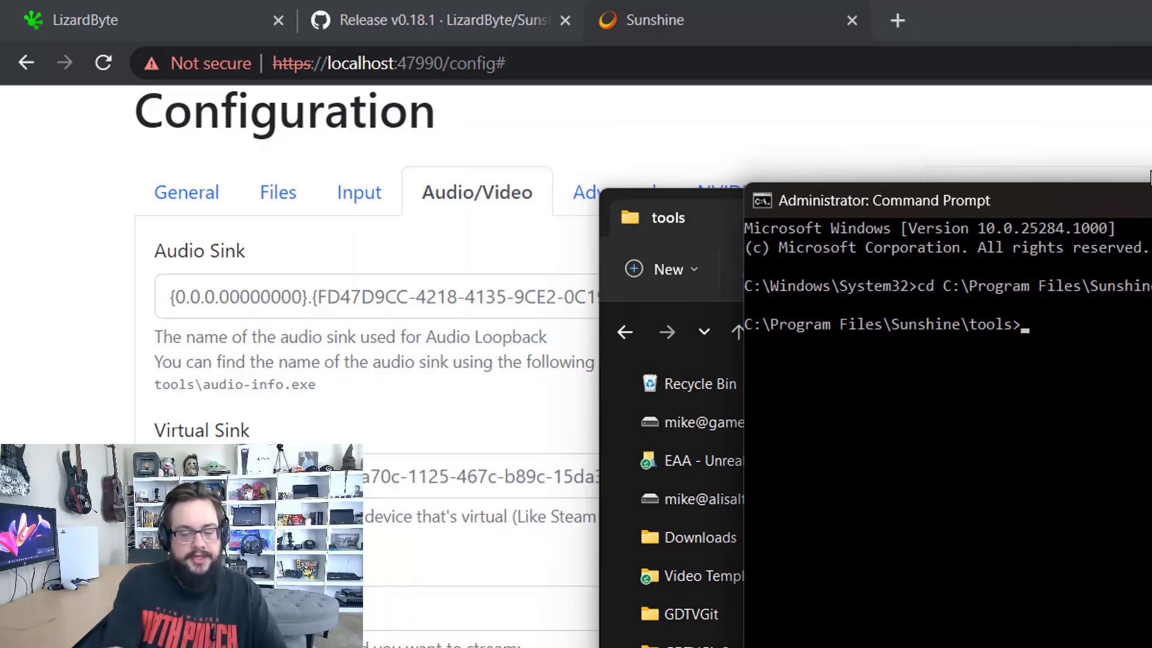
pyautogui.write('o-')
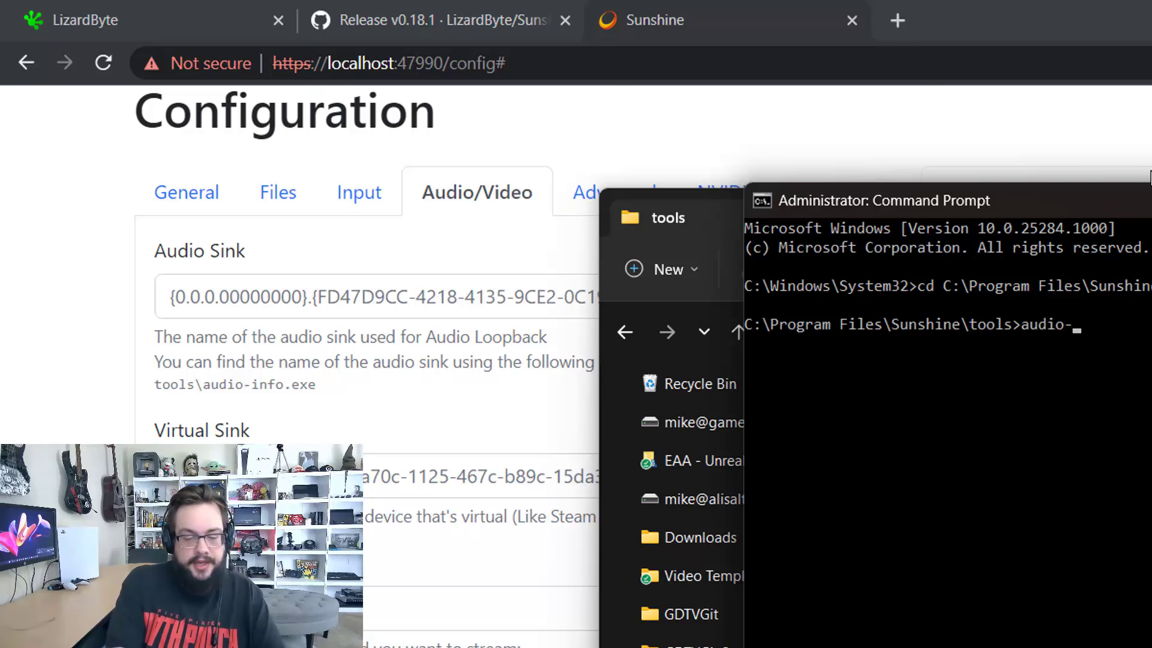
pyautogui.write('info.exe')
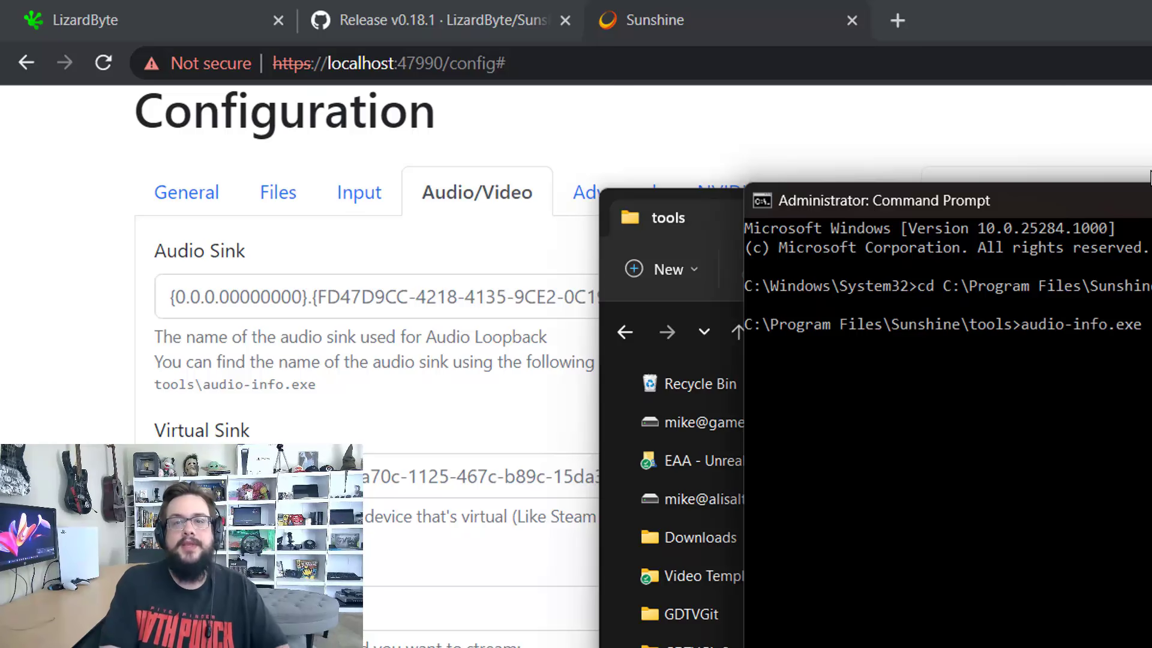
pyautogui.press('Return')
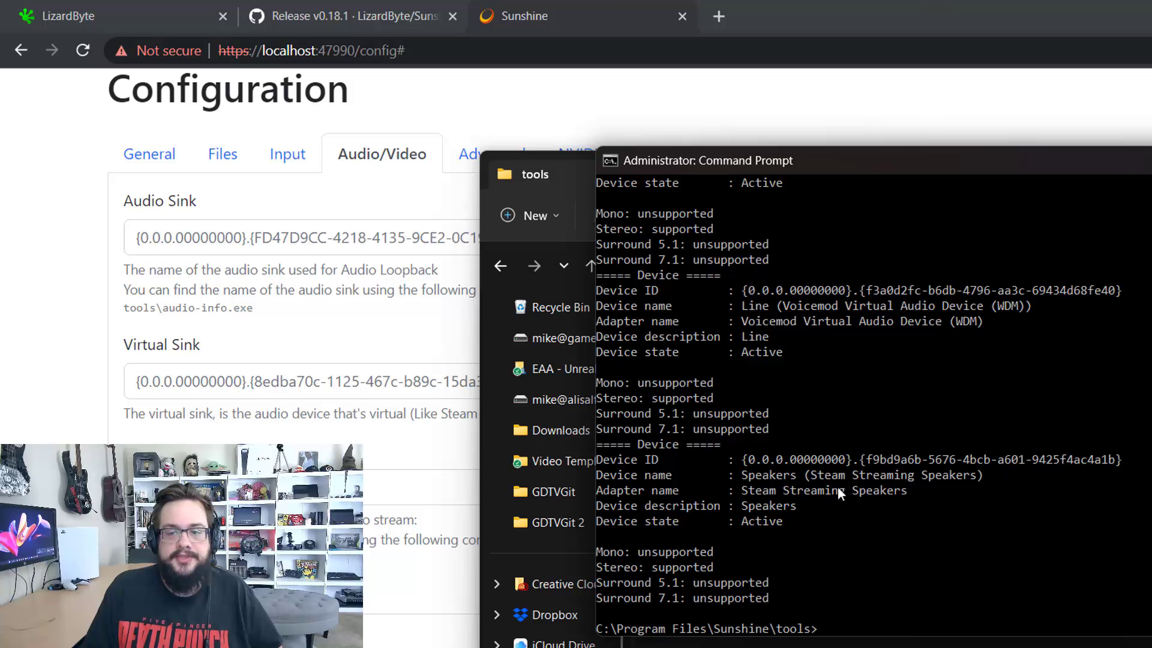
pyautogui.moveTo(1126, 457); pyautogui.dragTo(746, 462)
pyautogui.hotkey('ctrl', 'c')
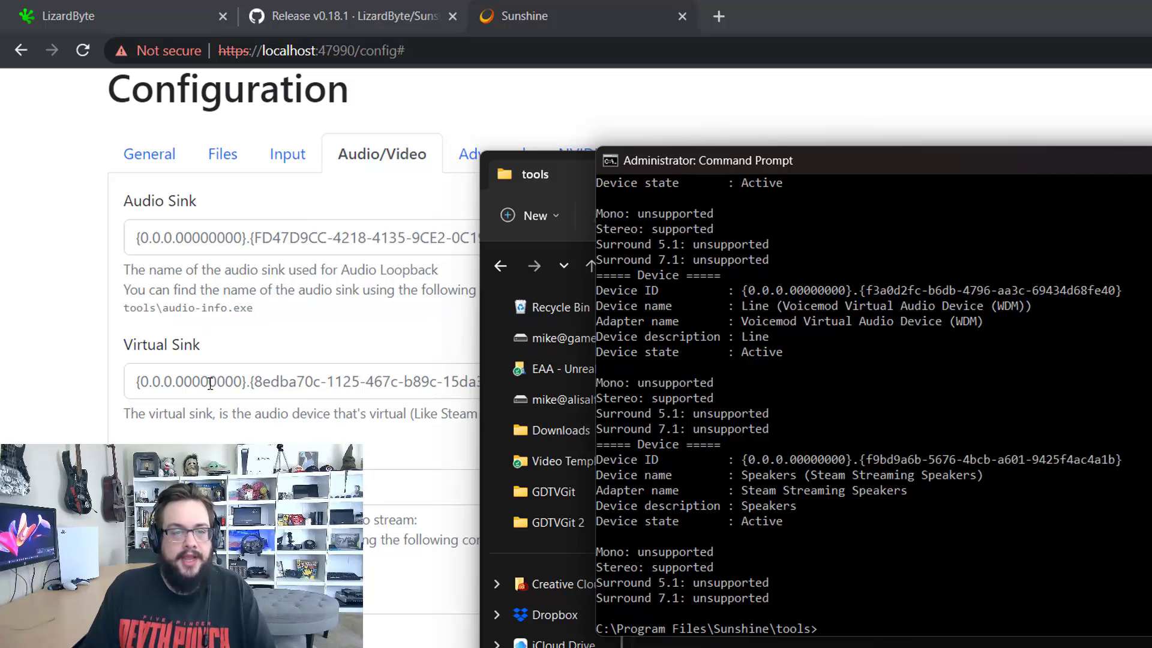
pyautogui.click(210, 383)
pyautogui.hotkey('ctrl', 'a')
pyautogui.hotkey('ctrl', 'v')
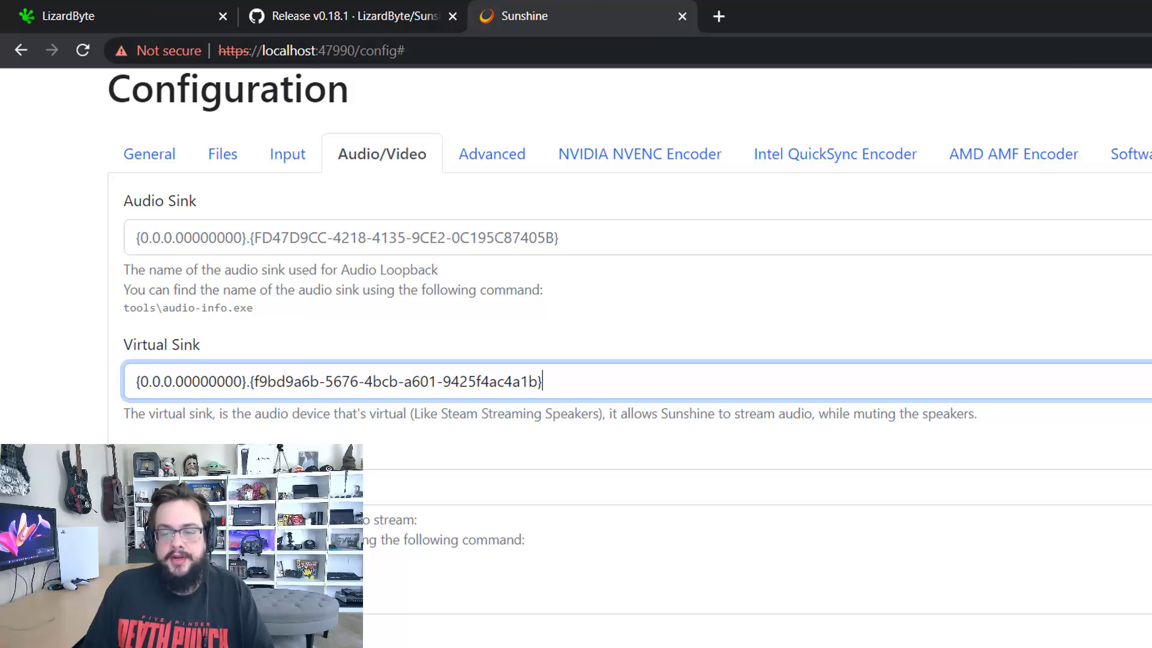
# Step: Copy the Realtek speakers device ID from the console into Audio Sink
pyautogui.hotkey('alt', 'Tab')
pyautogui.click(1043, 637)
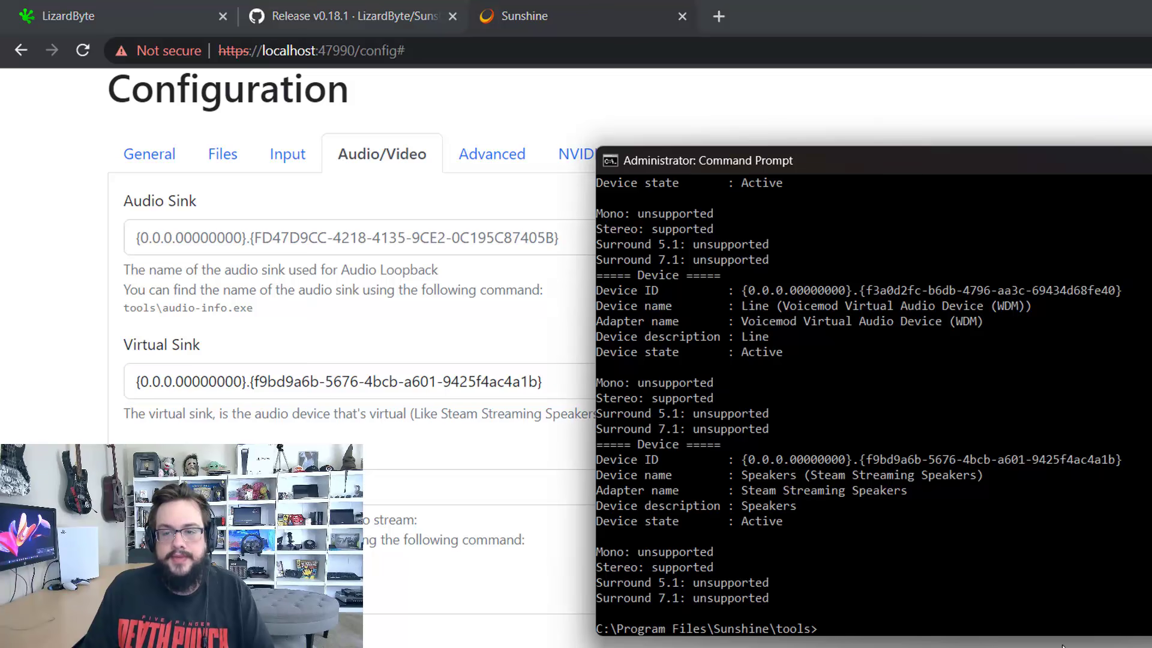
pyautogui.scroll(3, 1049, 466)
pyautogui.scroll(5, 1050, 466)
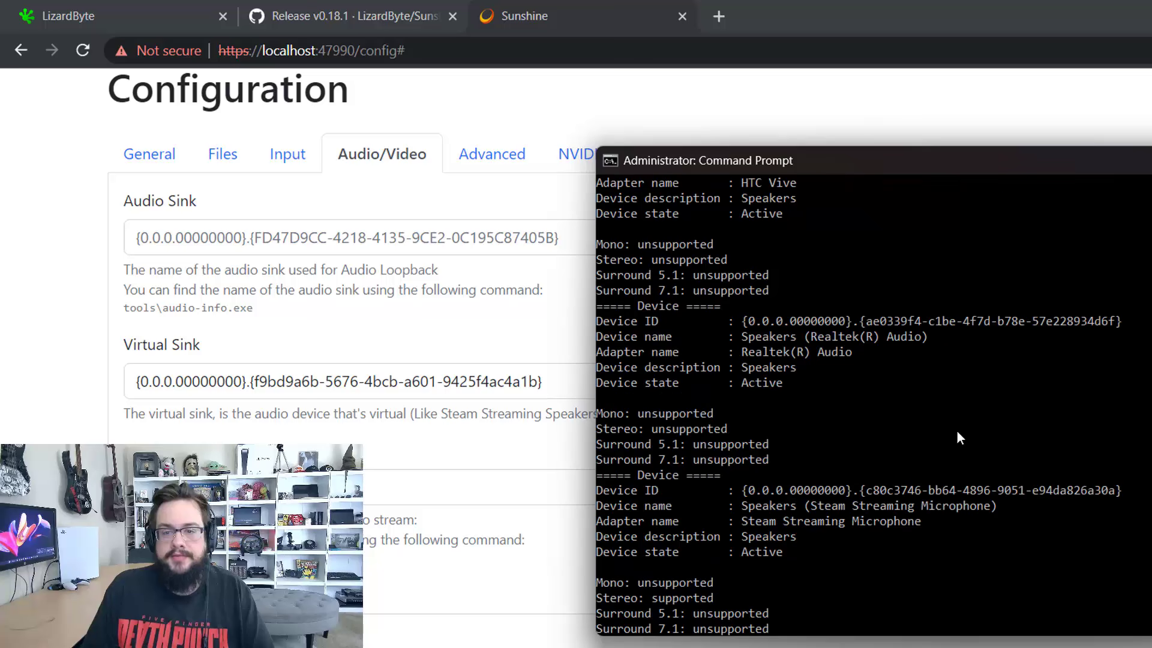
pyautogui.moveTo(1125, 324); pyautogui.dragTo(744, 330)
pyautogui.hotkey('ctrl', 'c')
pyautogui.click(303, 237)
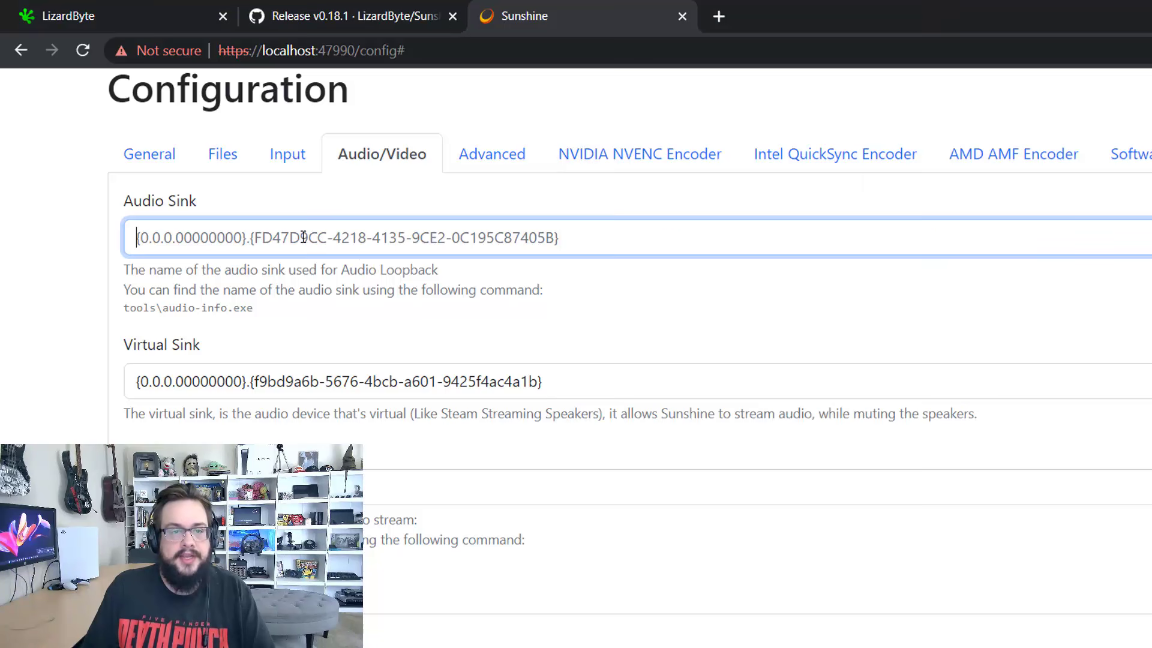
pyautogui.hotkey('ctrl', 'a')
pyautogui.hotkey('ctrl', 'v')
pyautogui.click(618, 346)
pyautogui.scroll(-3, 618, 346)
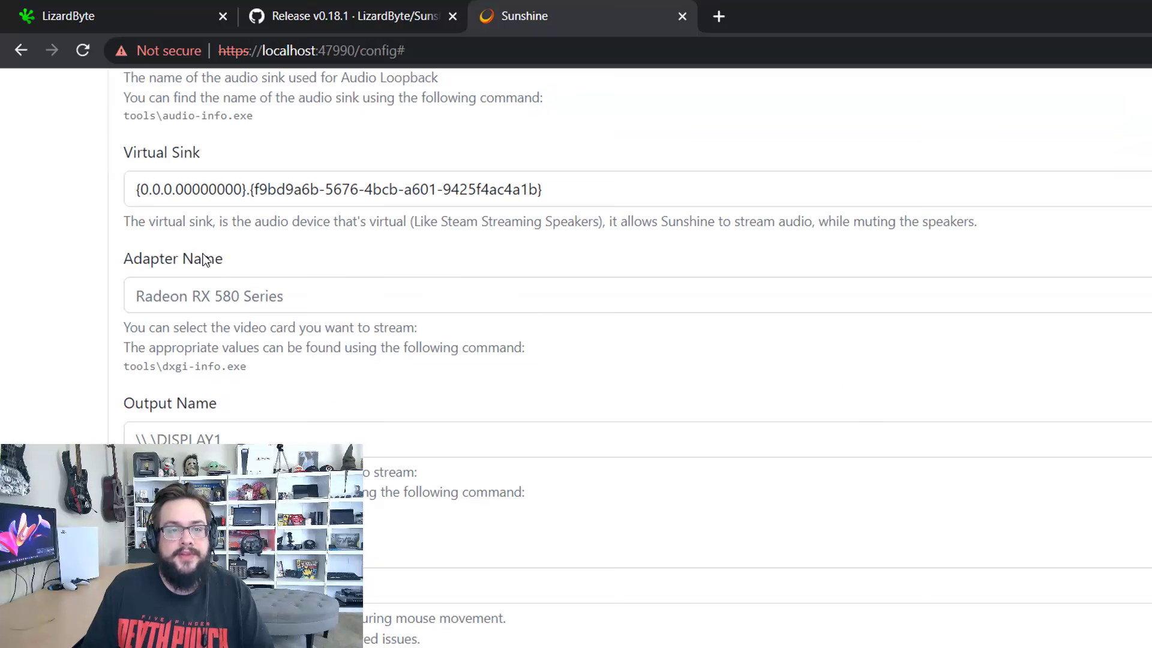
# Step: Run dxgi-info.exe and copy the 'AMD Radeon RX 5700 XT' adapter name from its output
pyautogui.hotkey('alt', 'Tab')
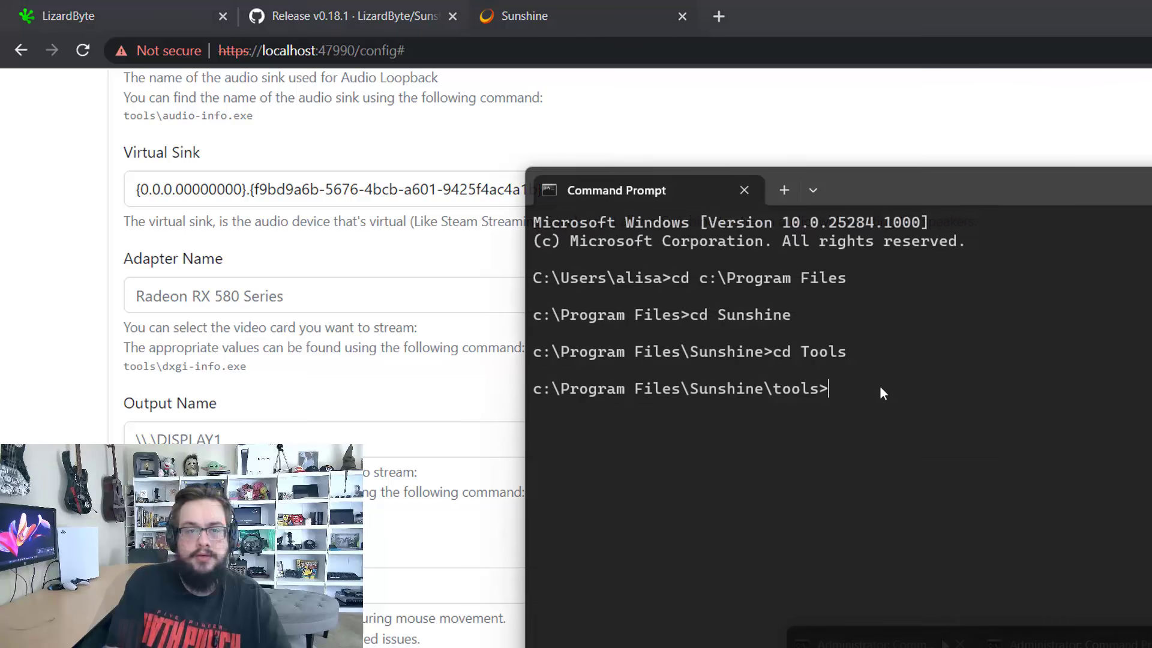
pyautogui.write('d')
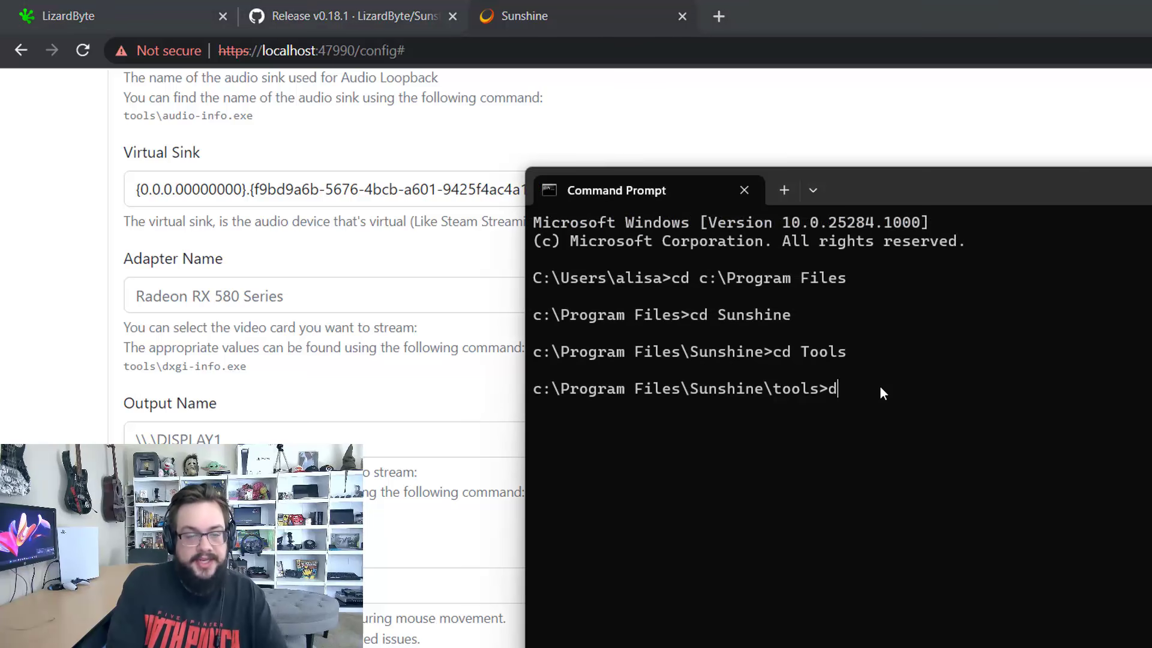
pyautogui.write('xgi')
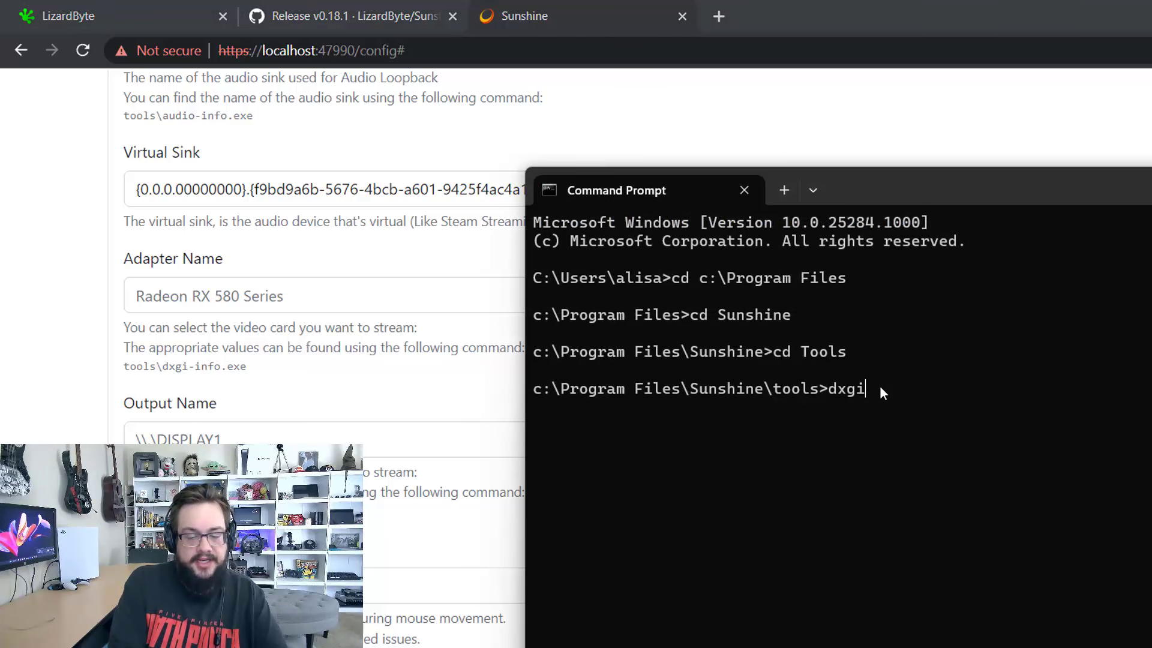
pyautogui.write('-info.exe')
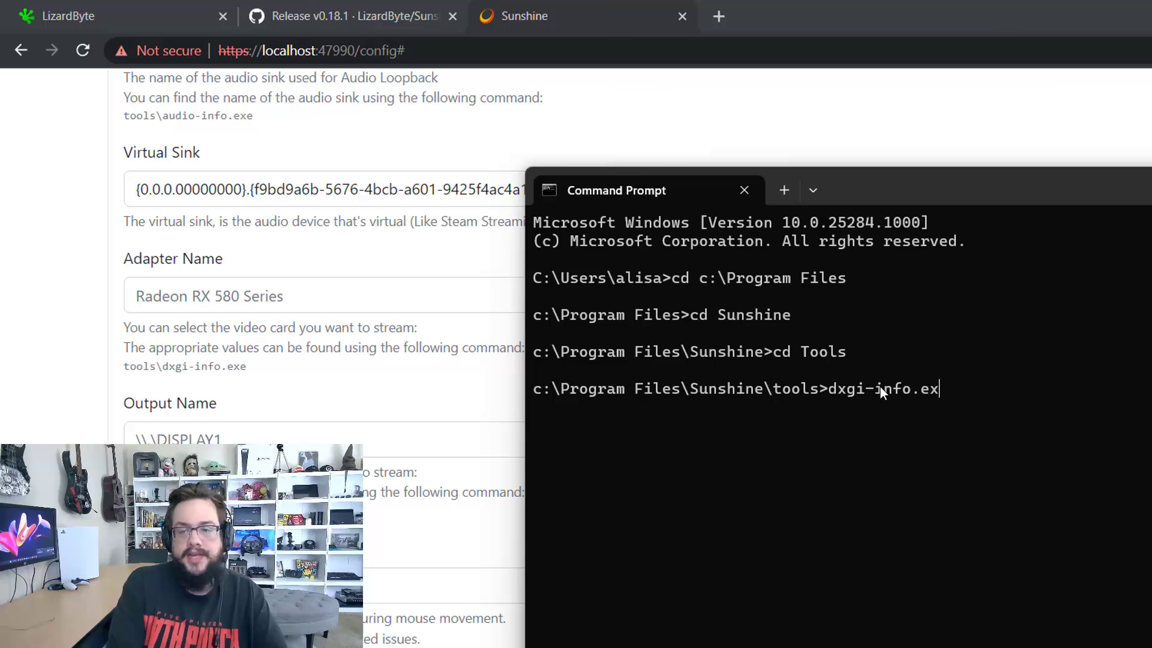
pyautogui.press('Return')
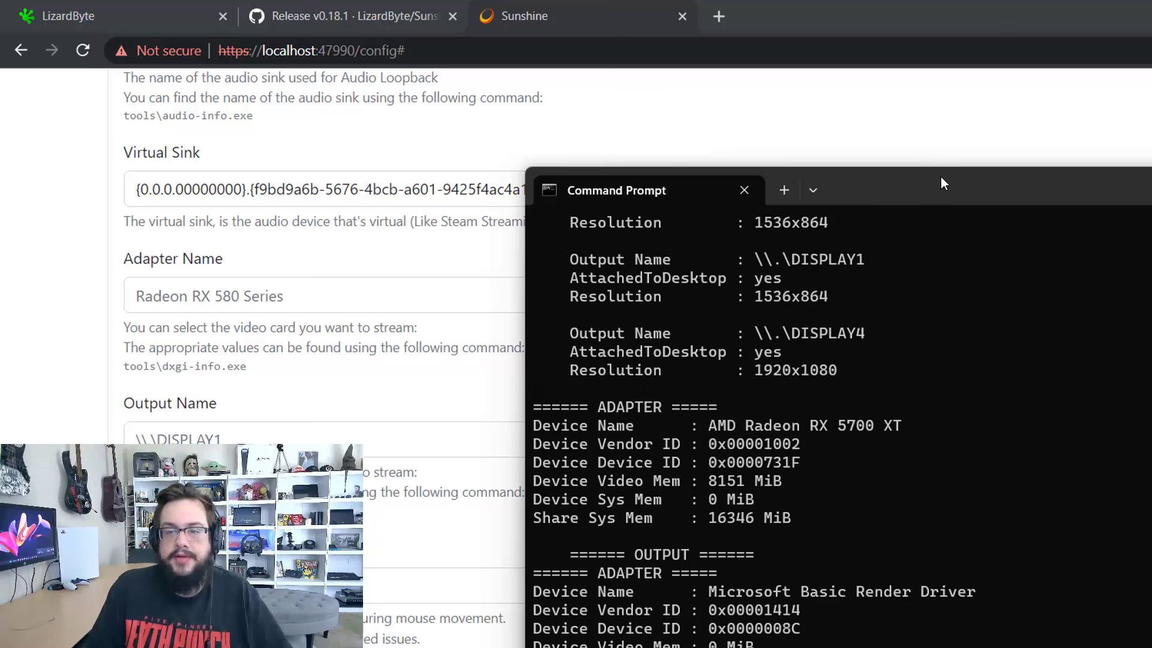
pyautogui.moveTo(941, 180); pyautogui.dragTo(1102, 99)
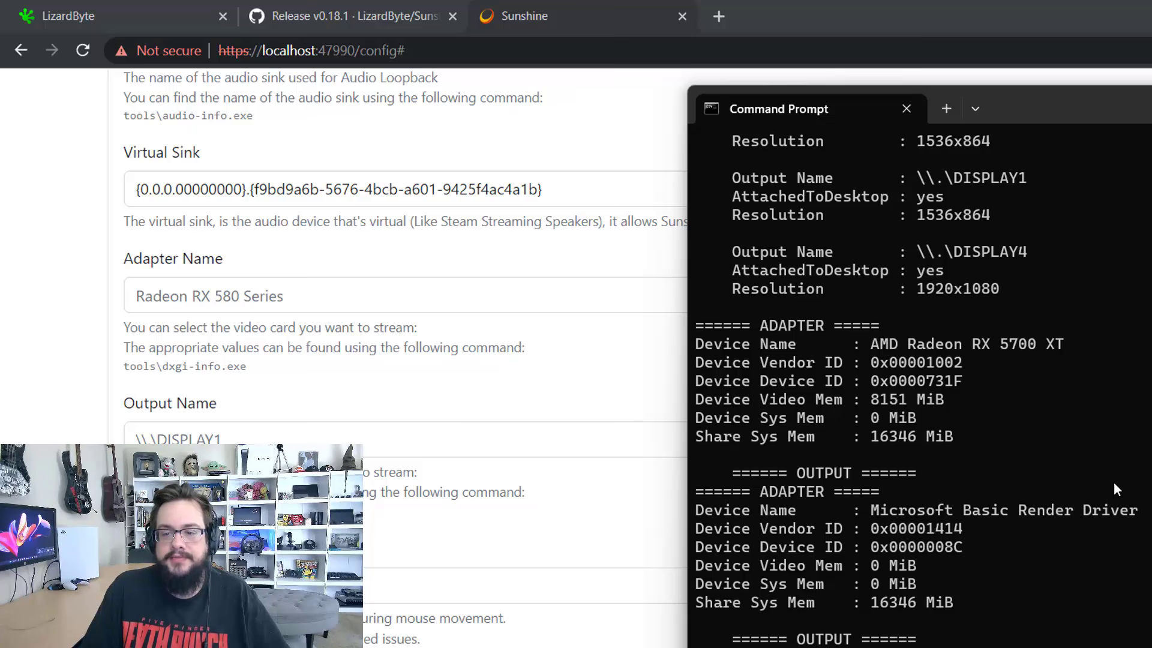
pyautogui.scroll(5, 1114, 483)
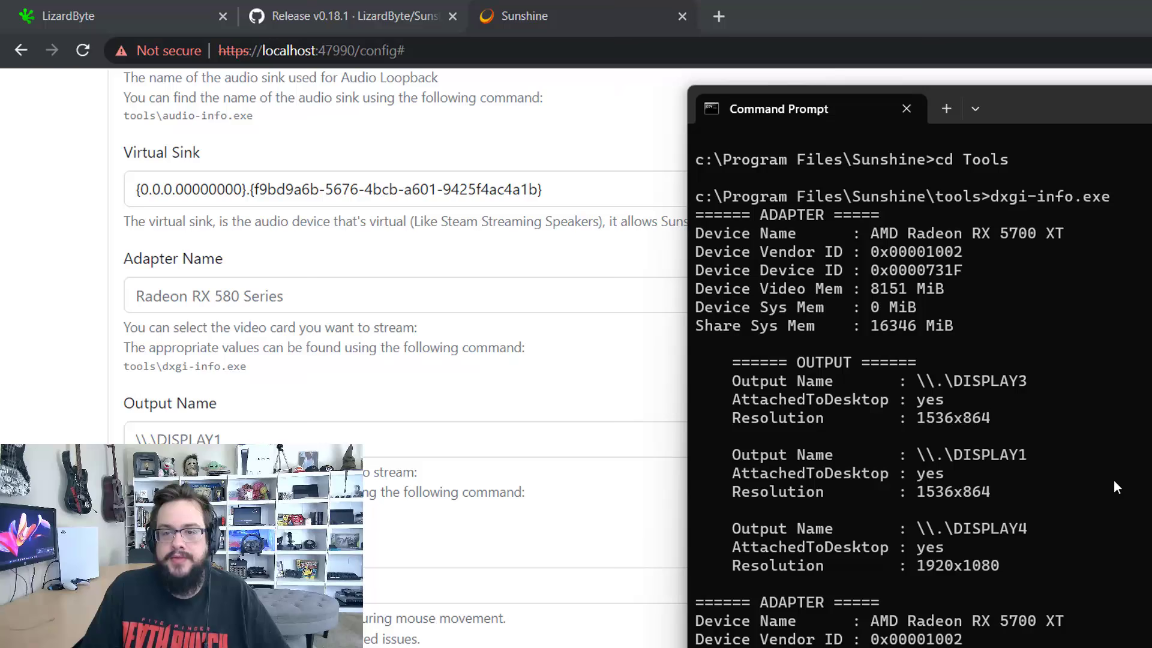
pyautogui.scroll(-1, 1113, 480)
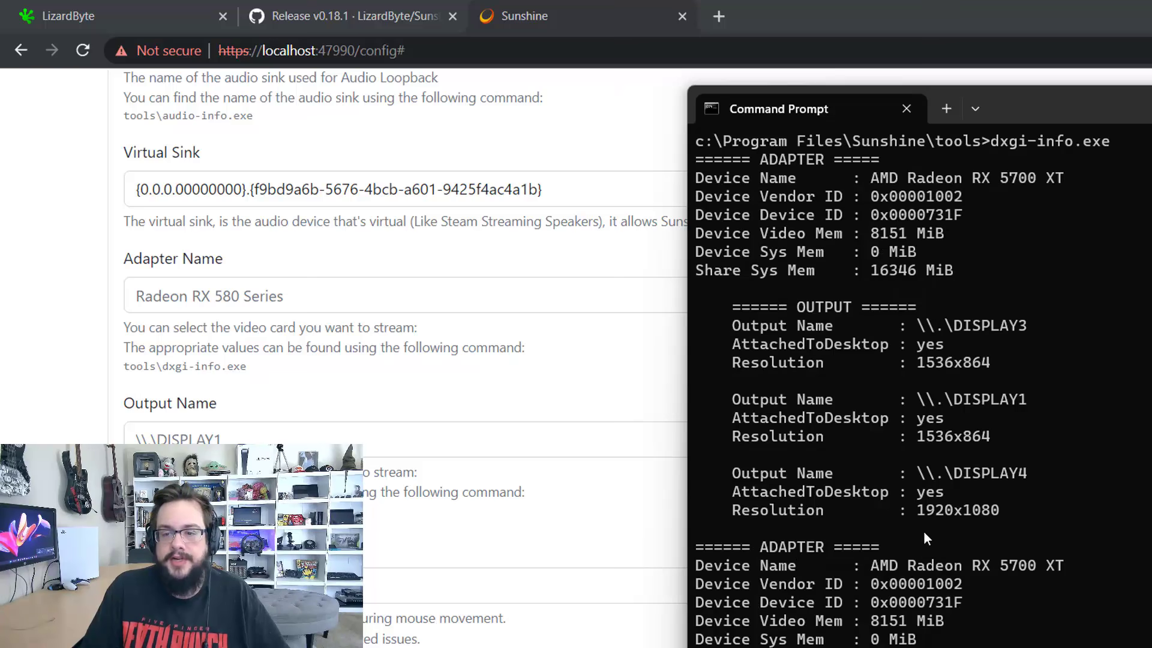
pyautogui.scroll(-2, 923, 530)
pyautogui.moveTo(871, 454); pyautogui.dragTo(949, 456)
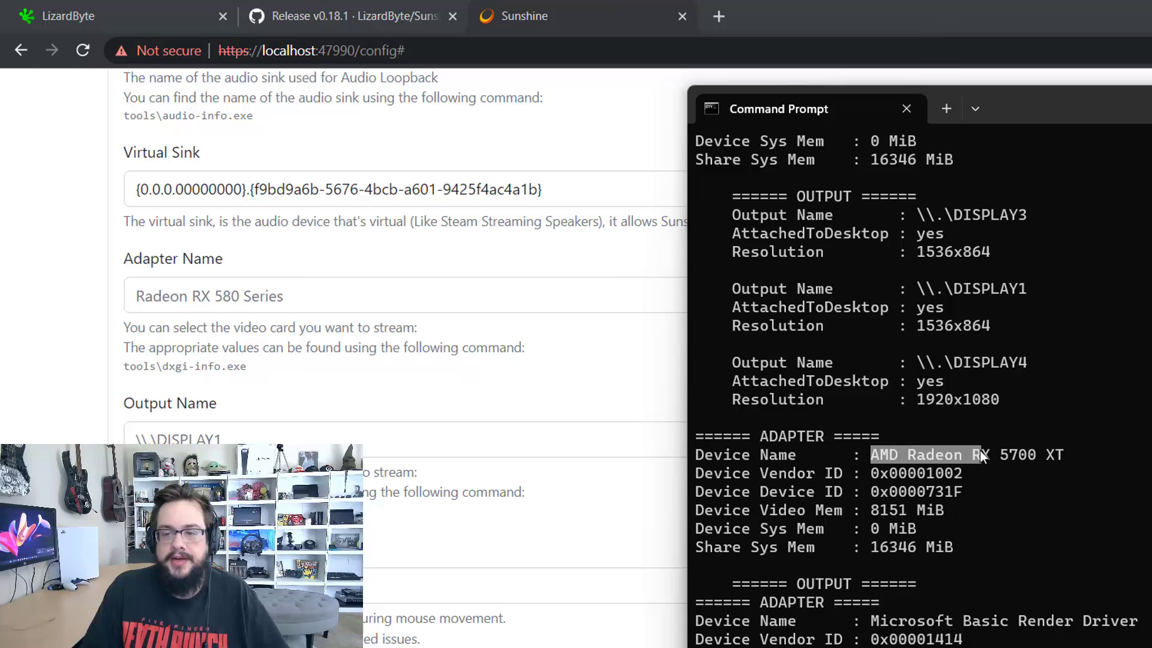
pyautogui.rightClick(1051, 454)
# Step: Set Adapter Name to AMD Radeon RX 5700 XT and Output Name to \\.\DISPLAY4
pyautogui.click(290, 294)
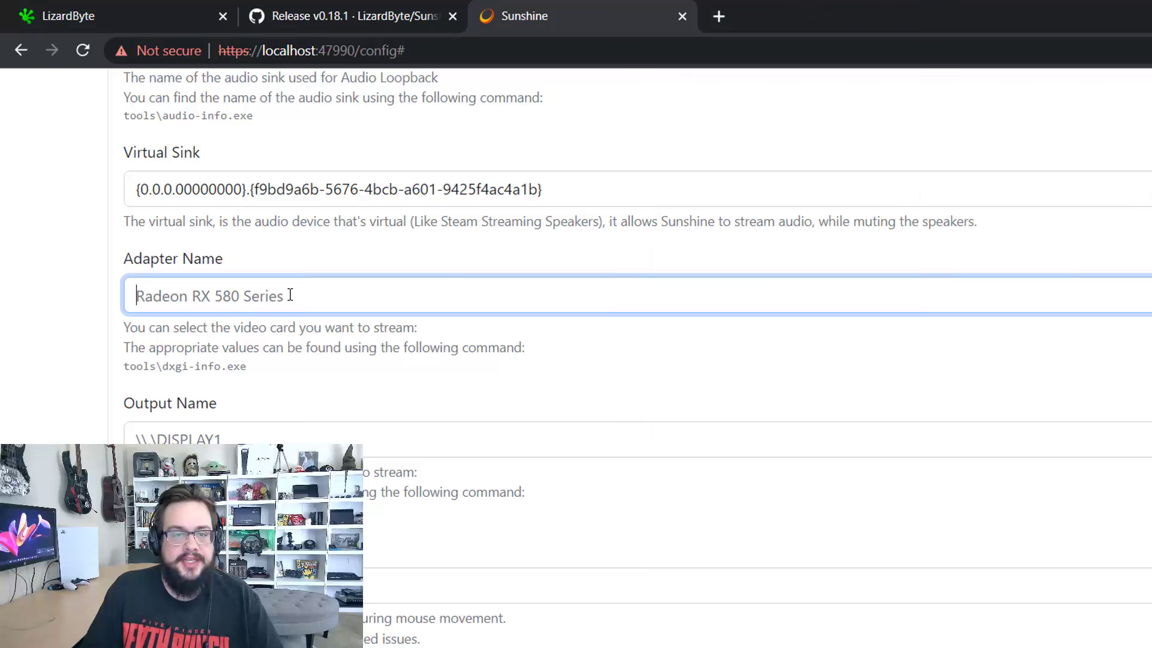
pyautogui.hotkey('ctrl', 'v')
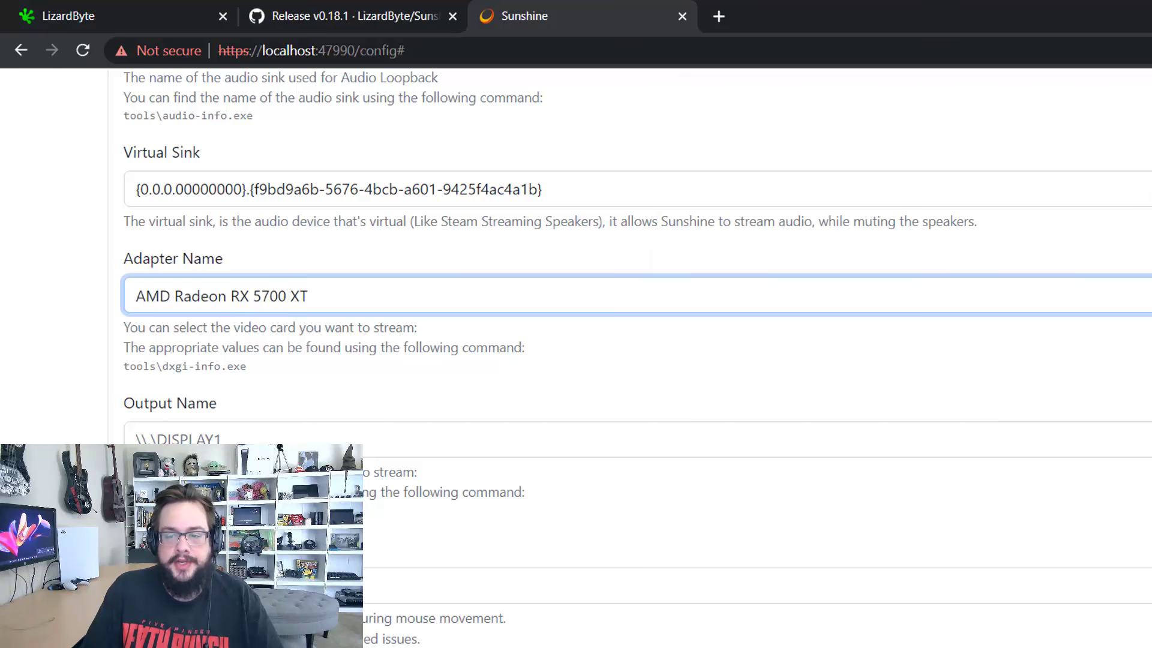
pyautogui.click(650, 647)
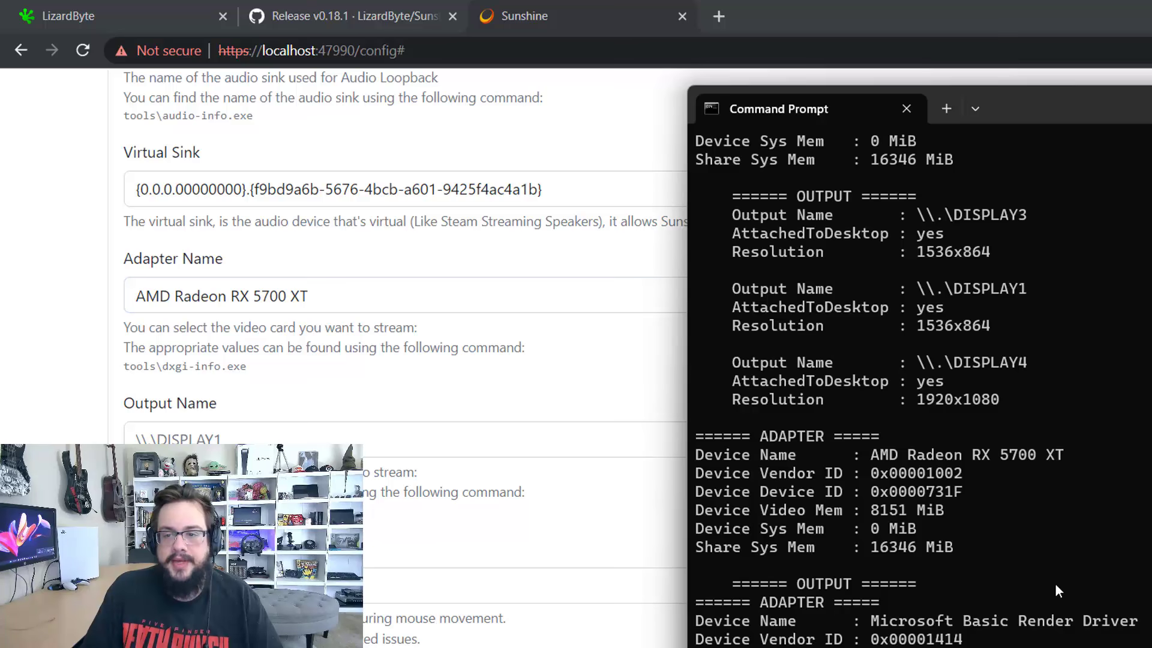
pyautogui.scroll(3, 1061, 513)
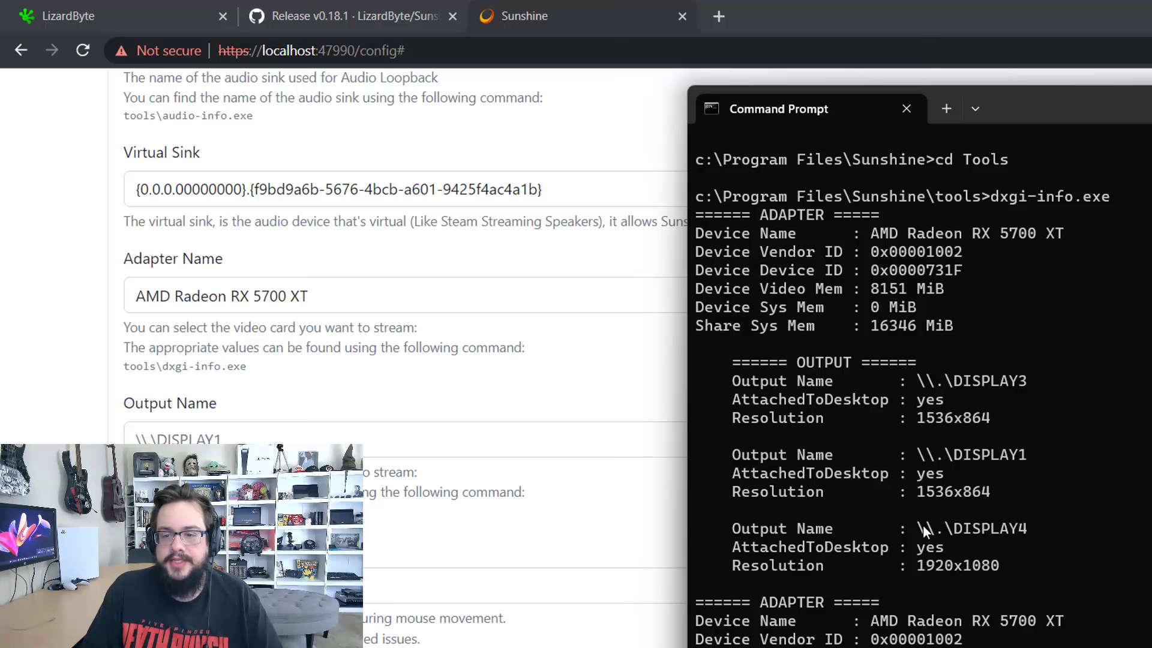
pyautogui.moveTo(946, 530); pyautogui.dragTo(1024, 523)
pyautogui.hotkey('ctrl', 'c')
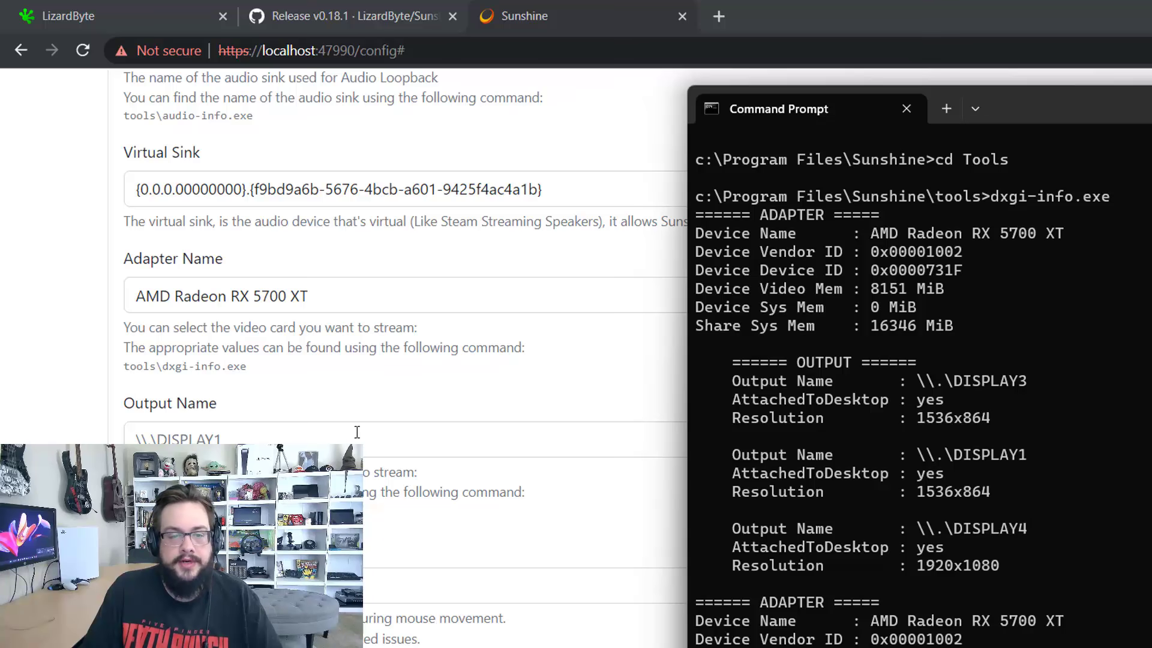
pyautogui.hotkey('alt', 'Tab')
pyautogui.hotkey('ctrl', 'a')
pyautogui.hotkey('ctrl', 'v')
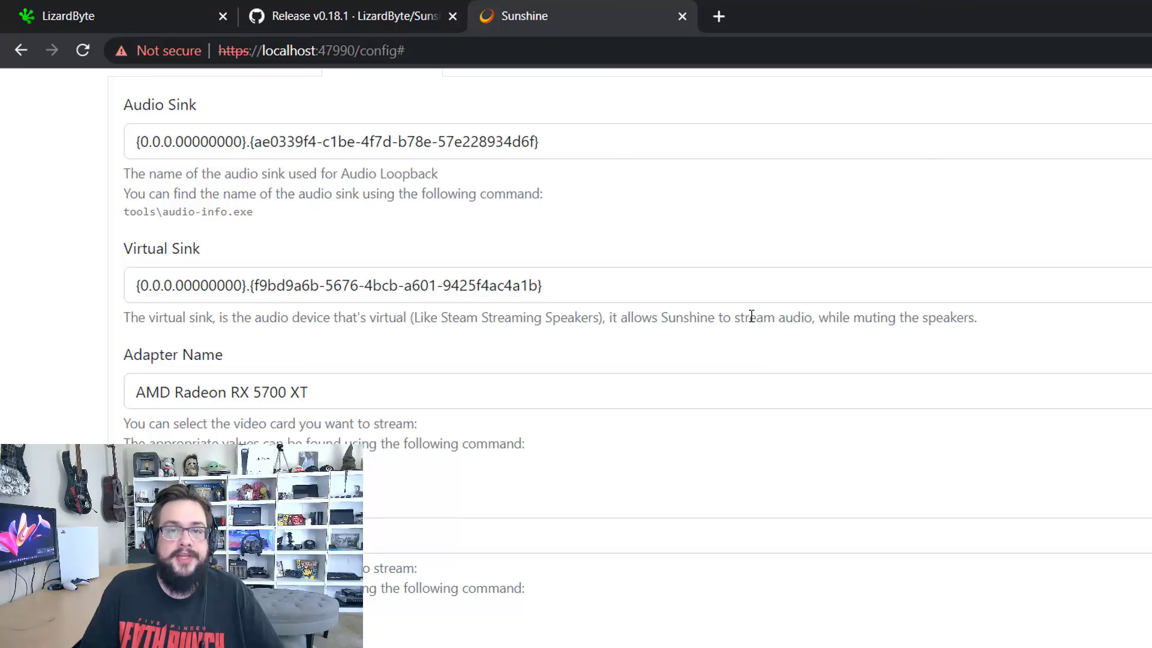
# Step: Save the Audio/Video settings and switch to the Advanced tab
pyautogui.scroll(-3, 738, 312)
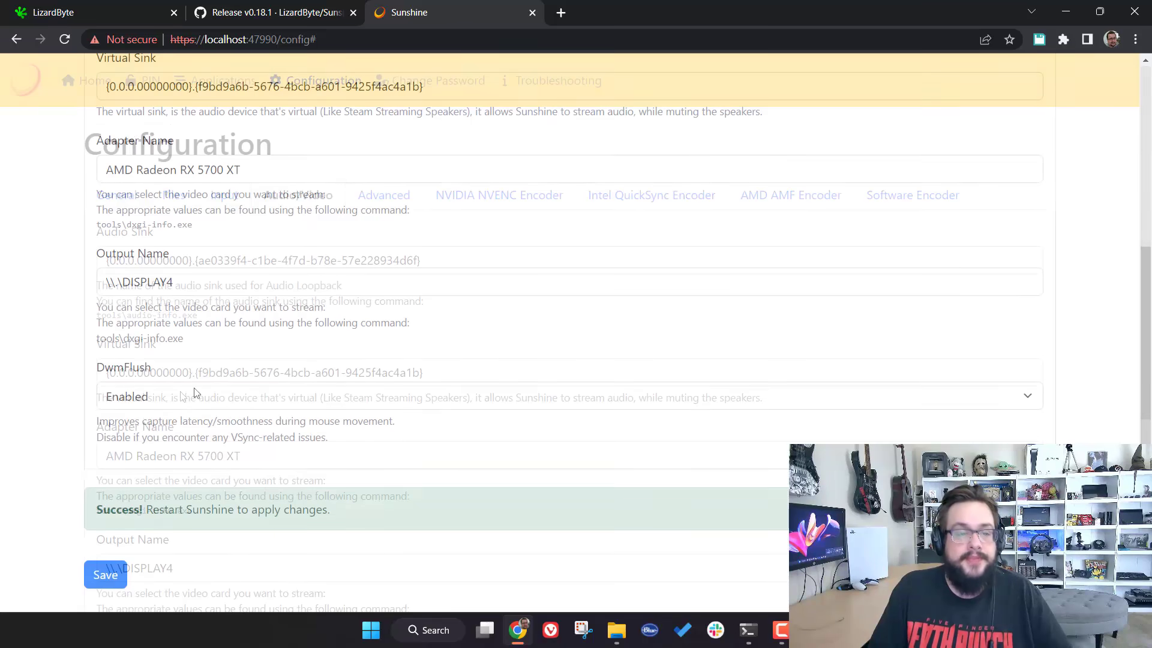
pyautogui.click(103, 576)
pyautogui.scroll(5, 347, 496)
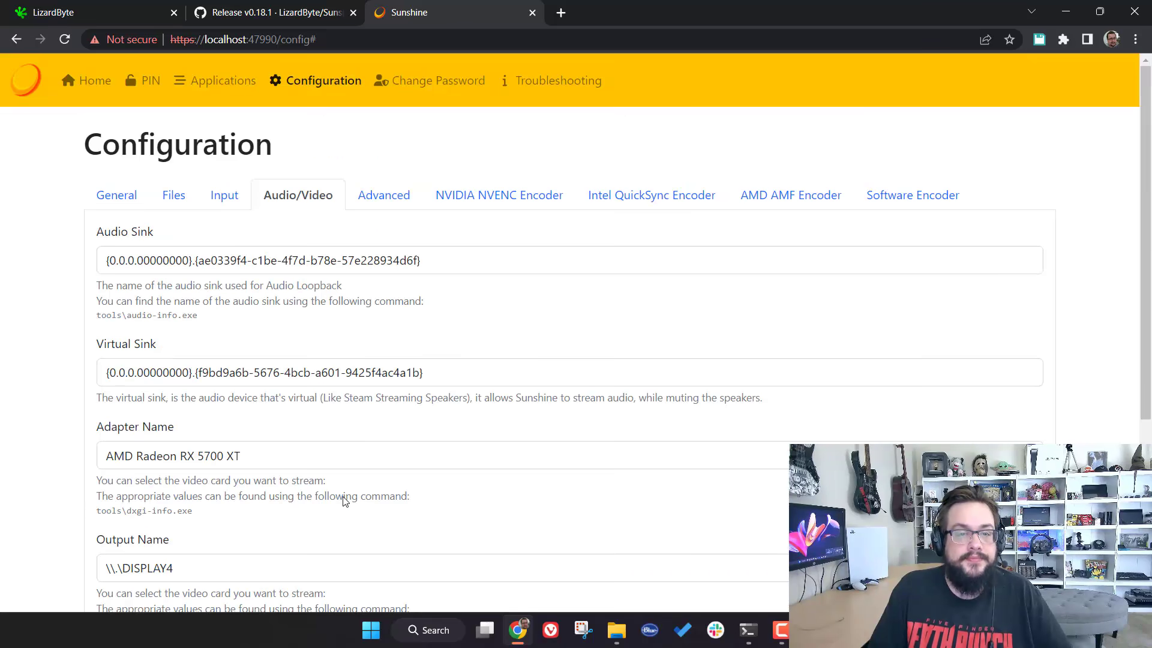
pyautogui.click(398, 198)
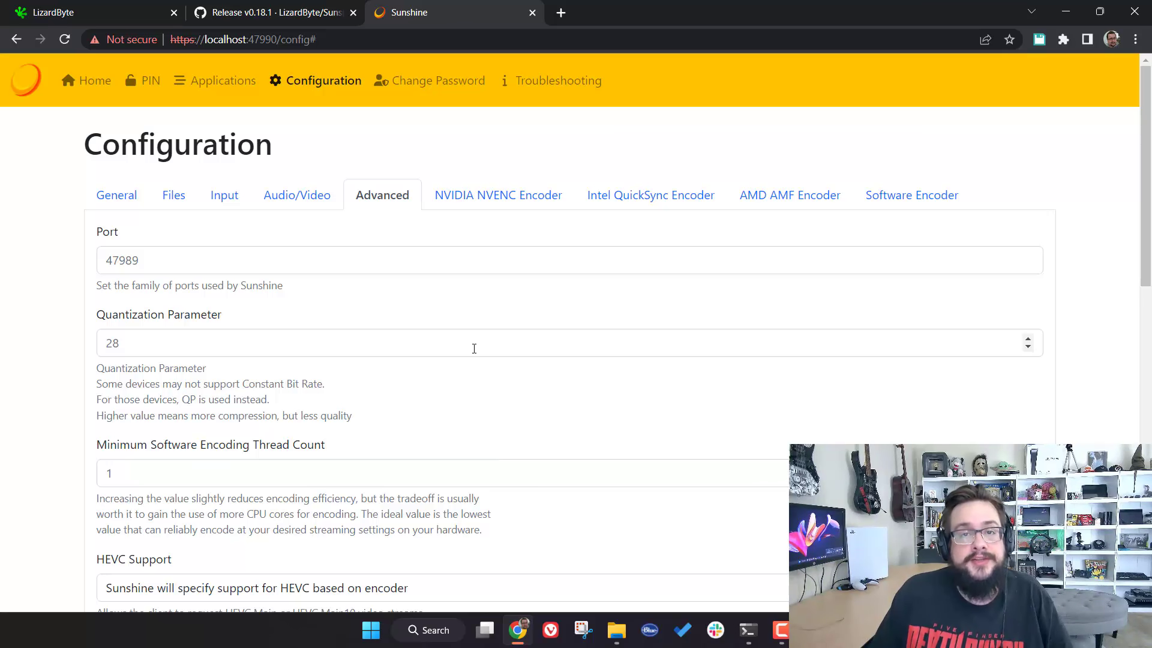
pyautogui.scroll(-1, 473, 345)
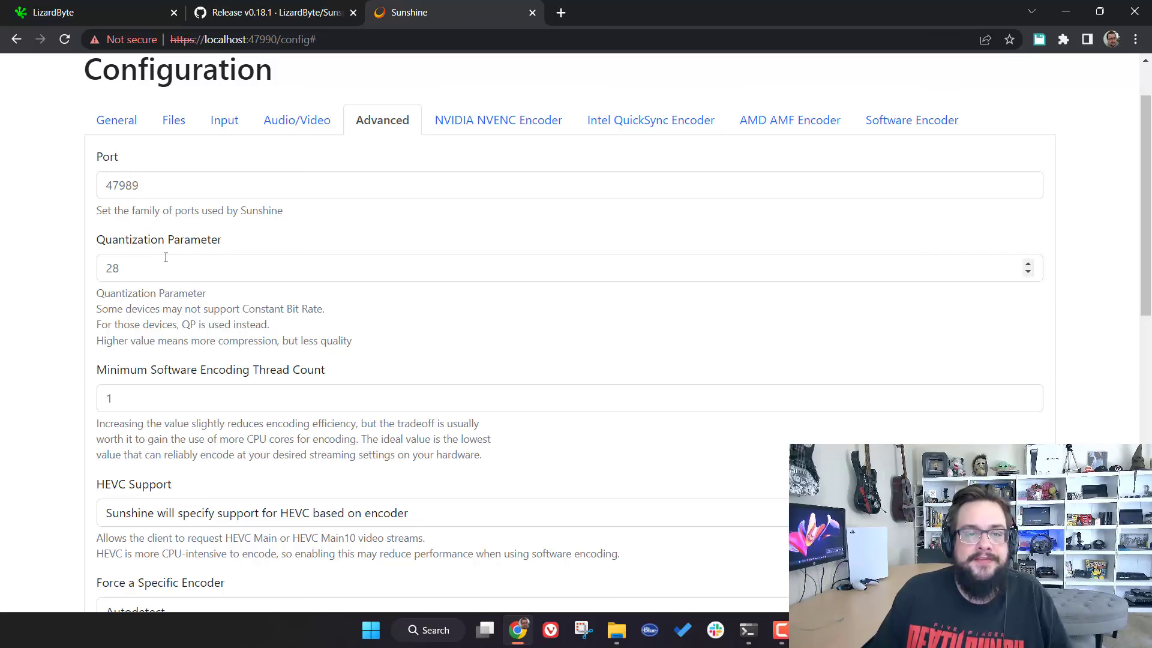
pyautogui.click(203, 260)
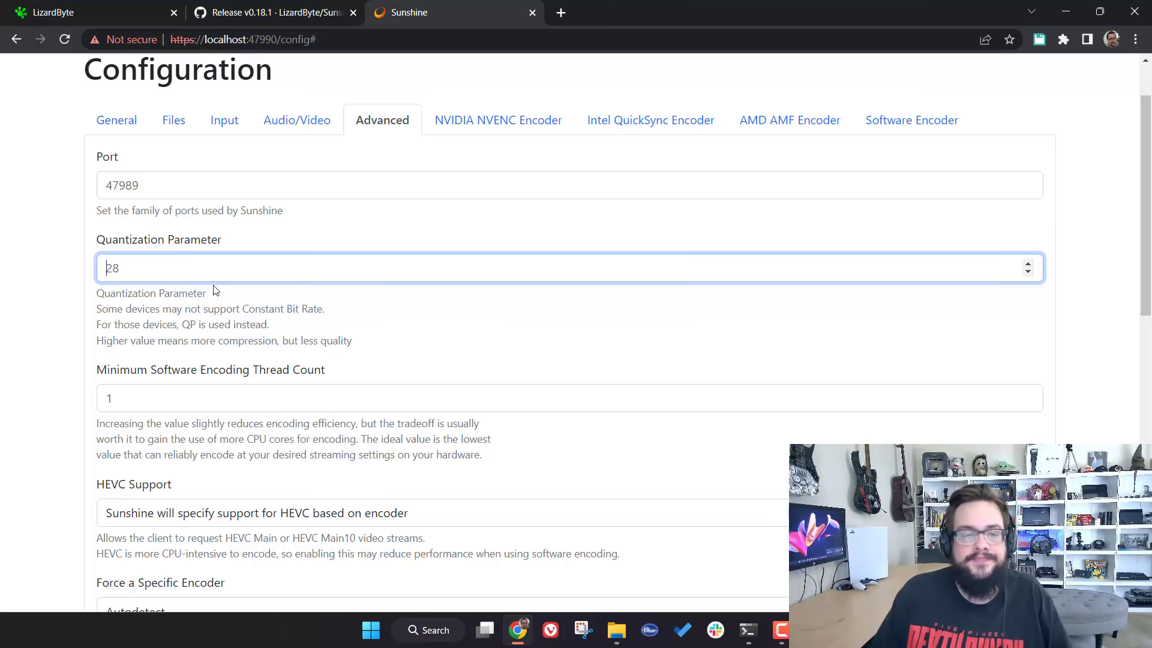
pyautogui.click(375, 334)
pyautogui.scroll(-3, 374, 335)
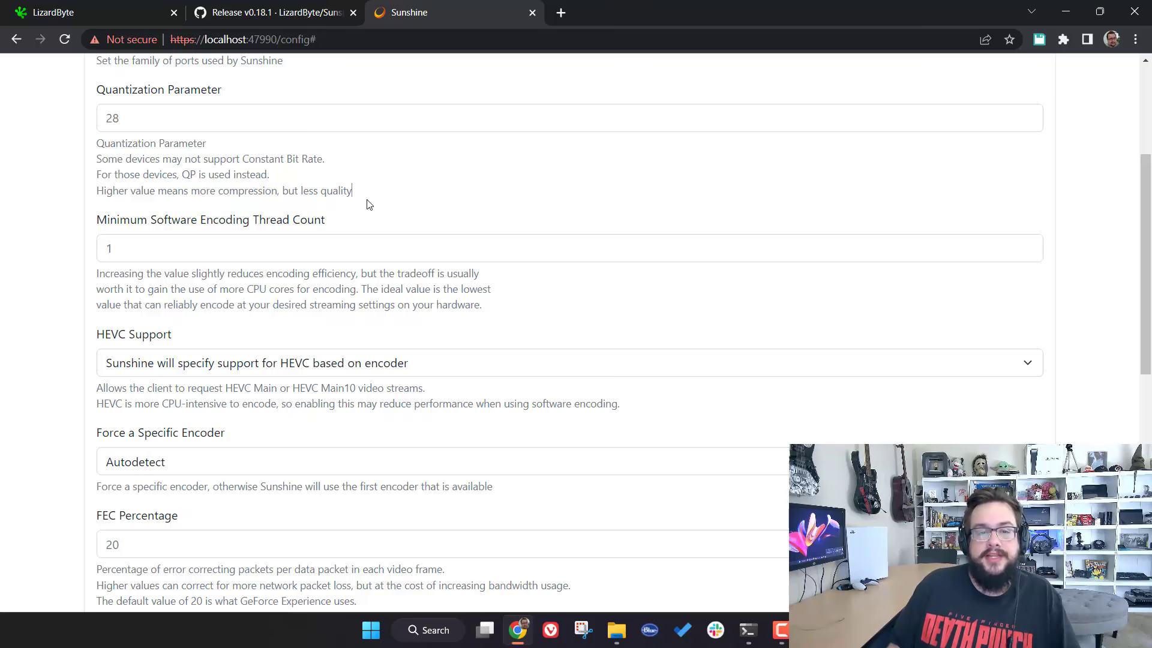
pyautogui.scroll(-3, 368, 202)
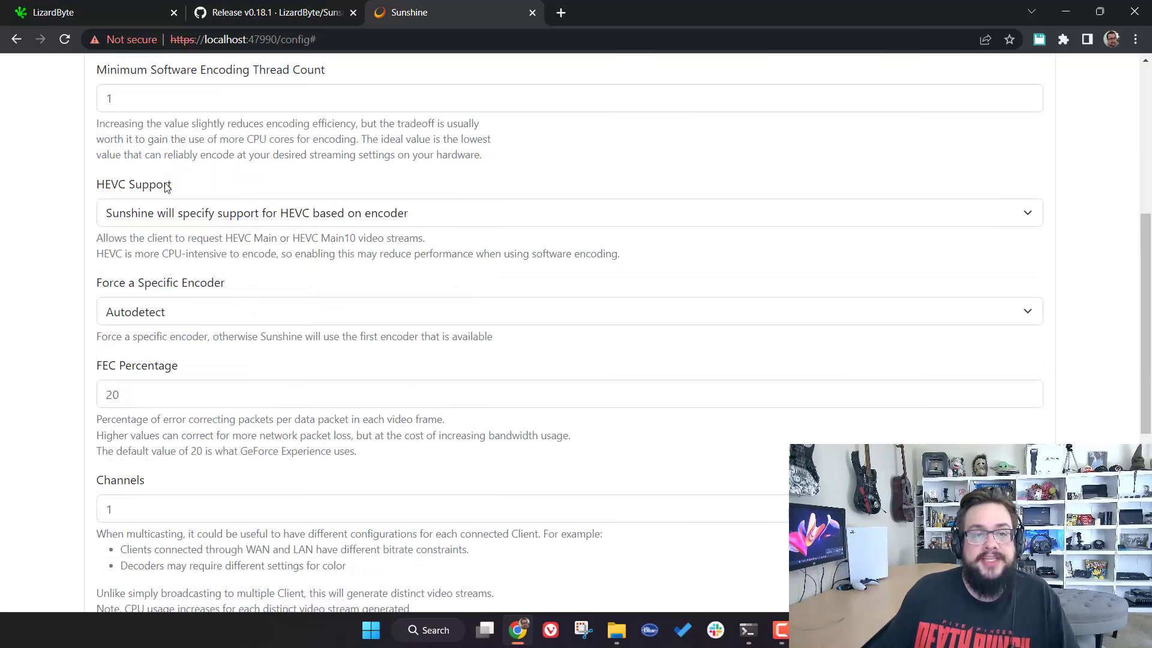
pyautogui.click(238, 219)
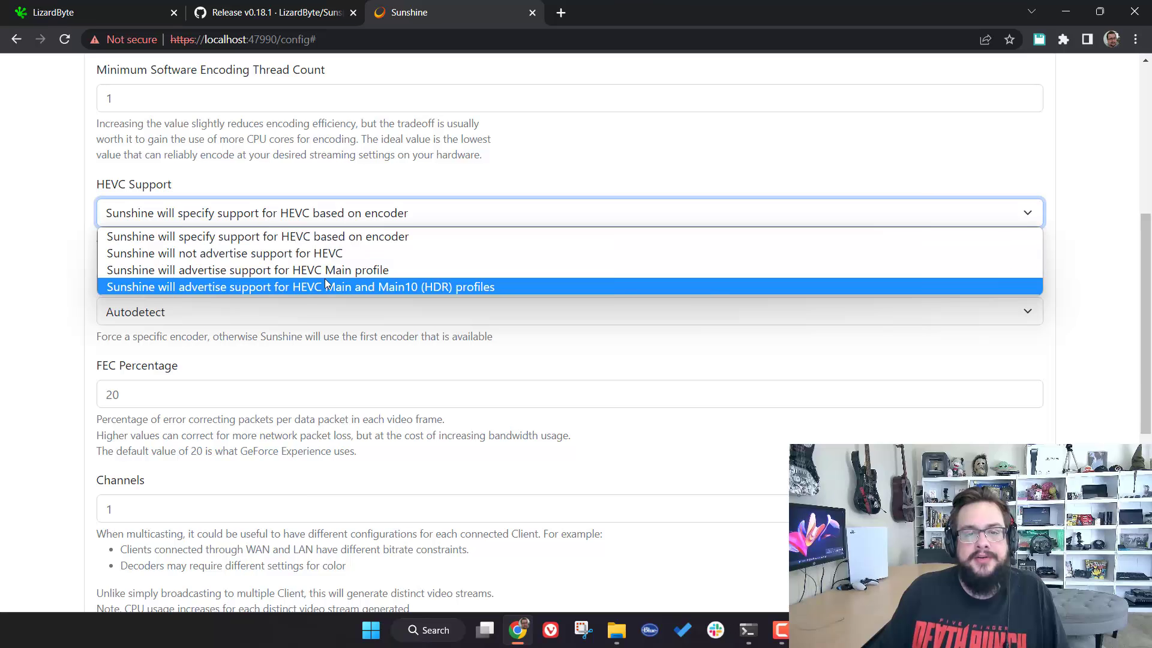
pyautogui.press('Escape')
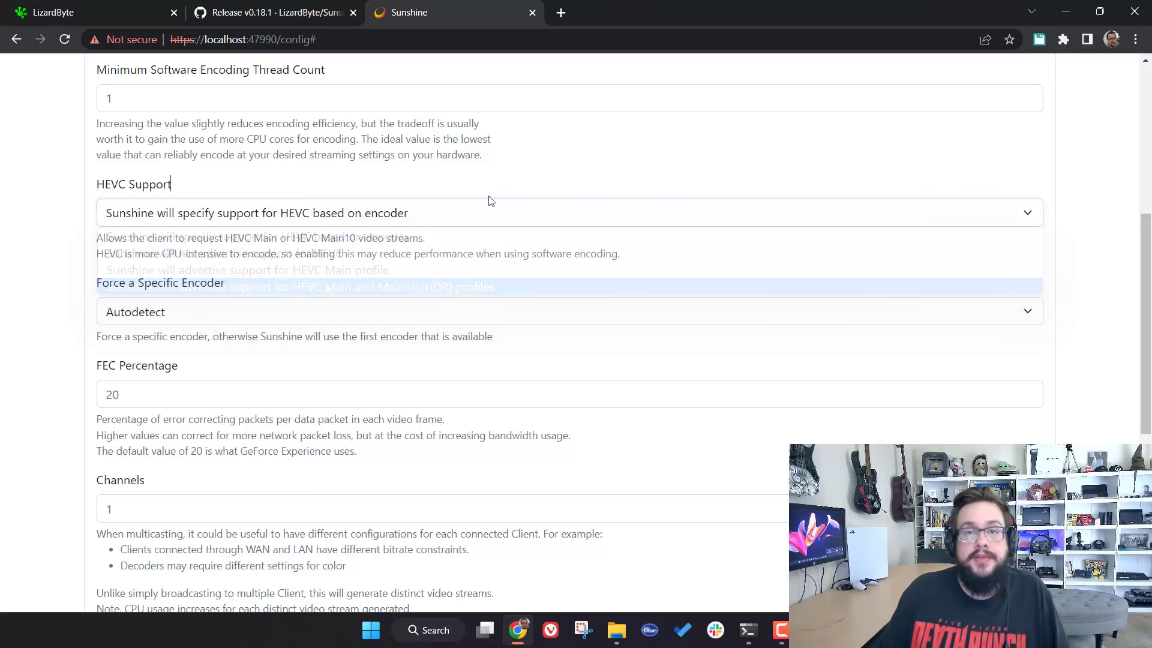
pyautogui.click(488, 200)
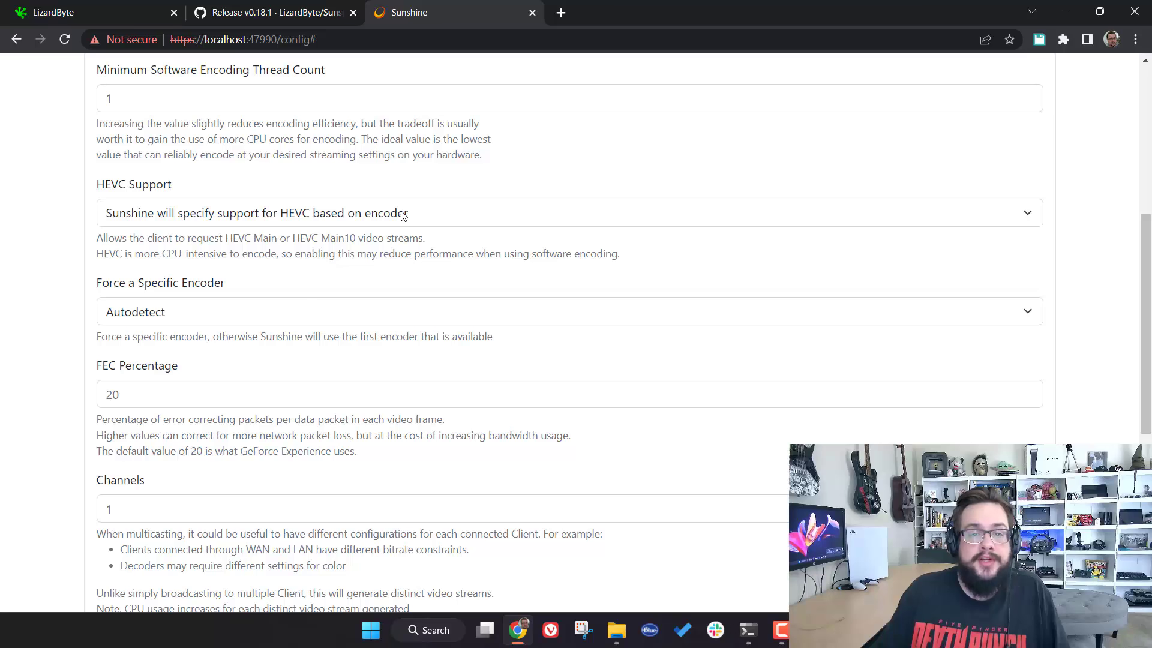
pyautogui.click(403, 216)
pyautogui.click(339, 222)
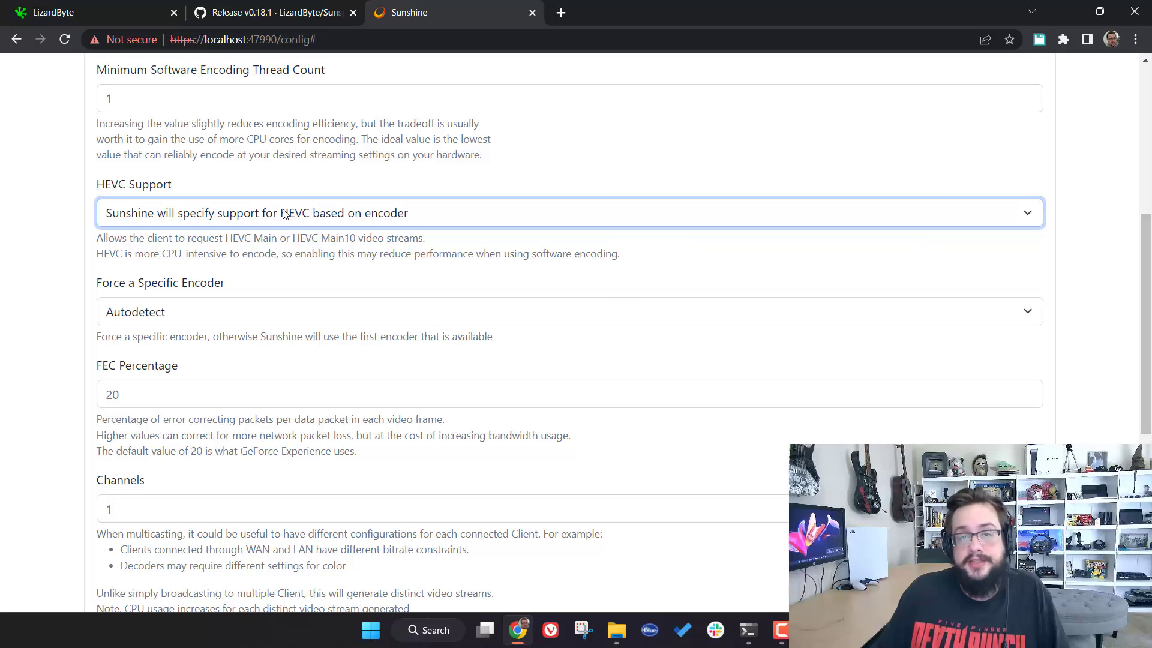
pyautogui.scroll(-2, 322, 288)
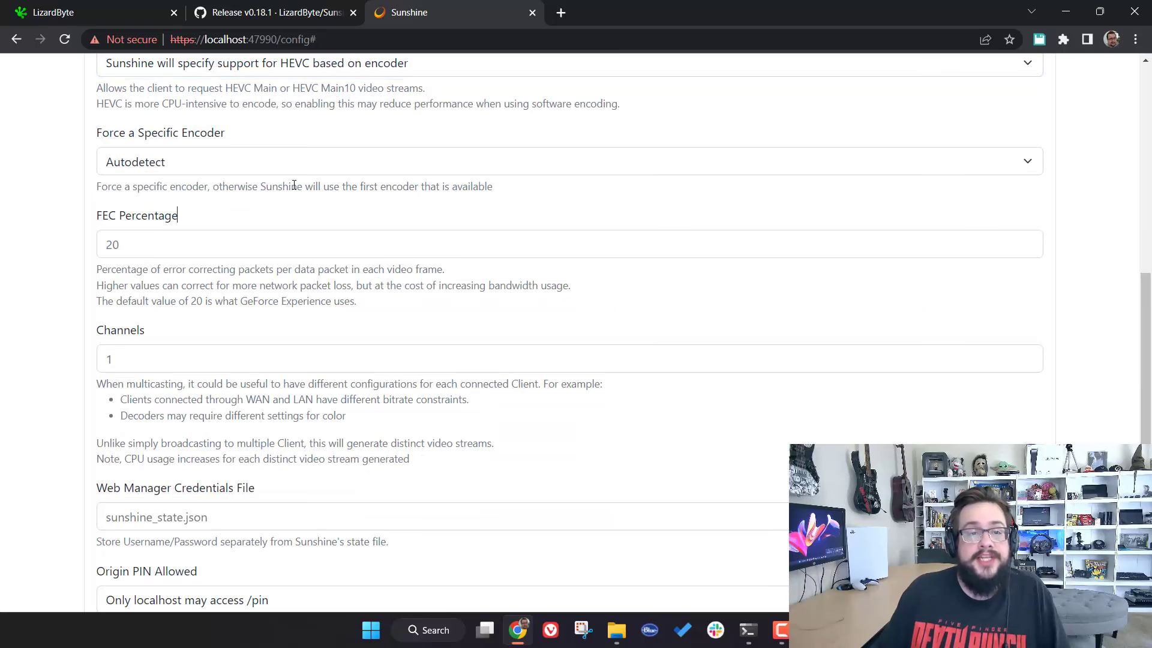
pyautogui.click(175, 168)
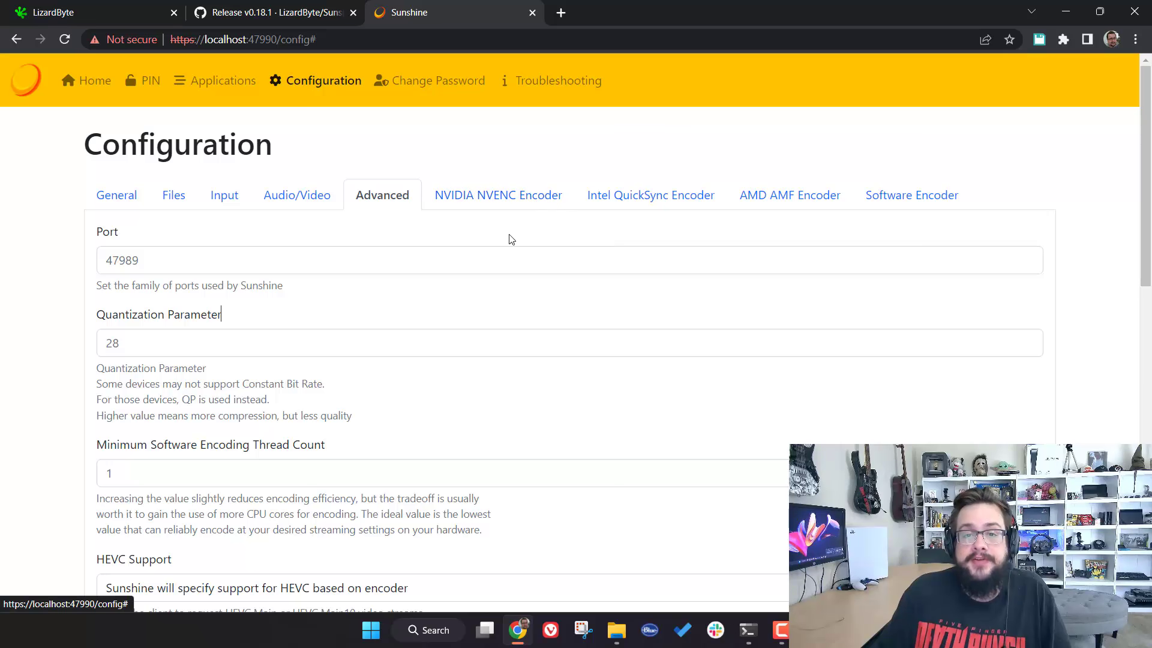
# Step: View the NVENC, QuickSync, AMD AMF and Software encoder tabs, ending on NVIDIA NVENC
pyautogui.click(498, 201)
pyautogui.click(638, 197)
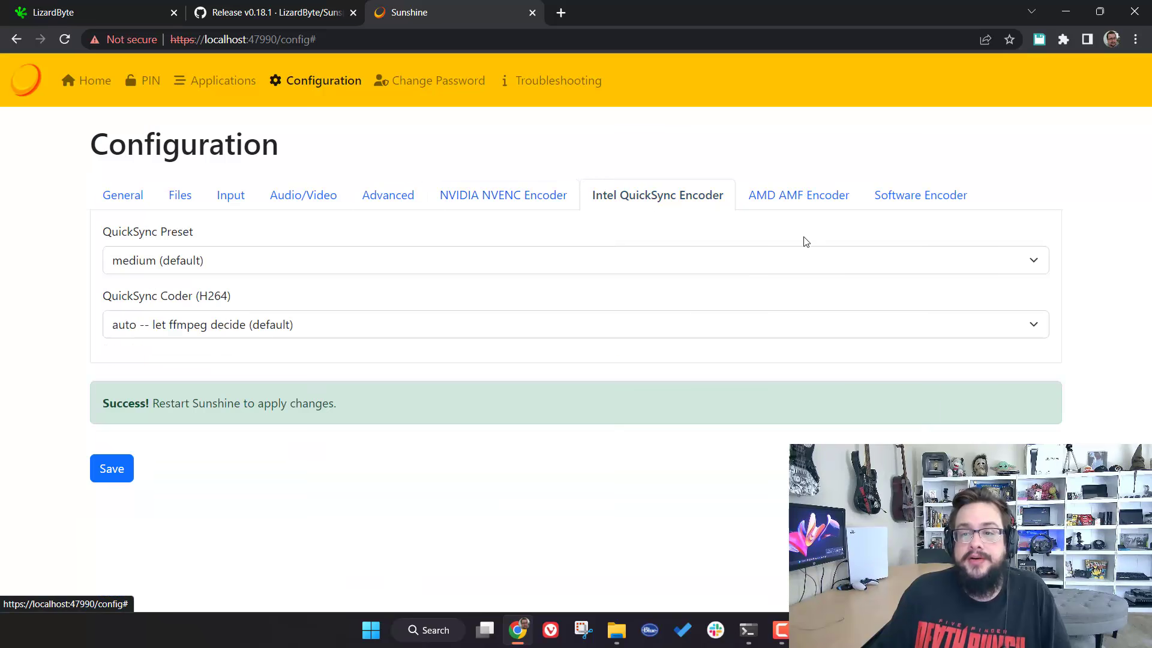
pyautogui.click(804, 199)
pyautogui.click(919, 199)
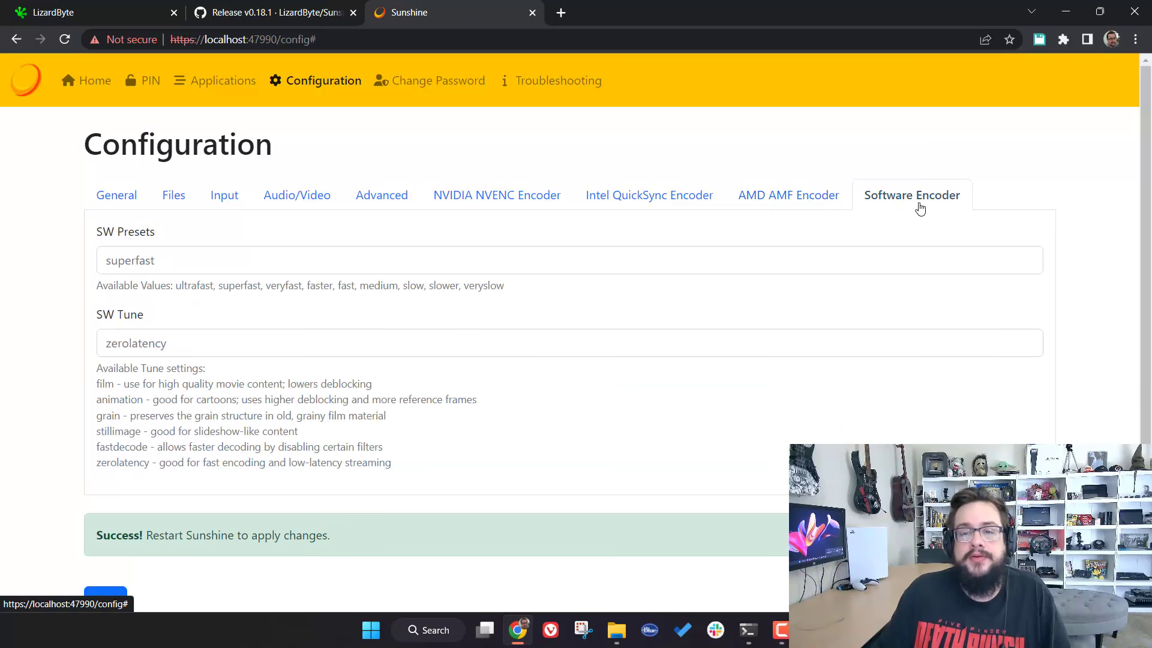
pyautogui.click(534, 206)
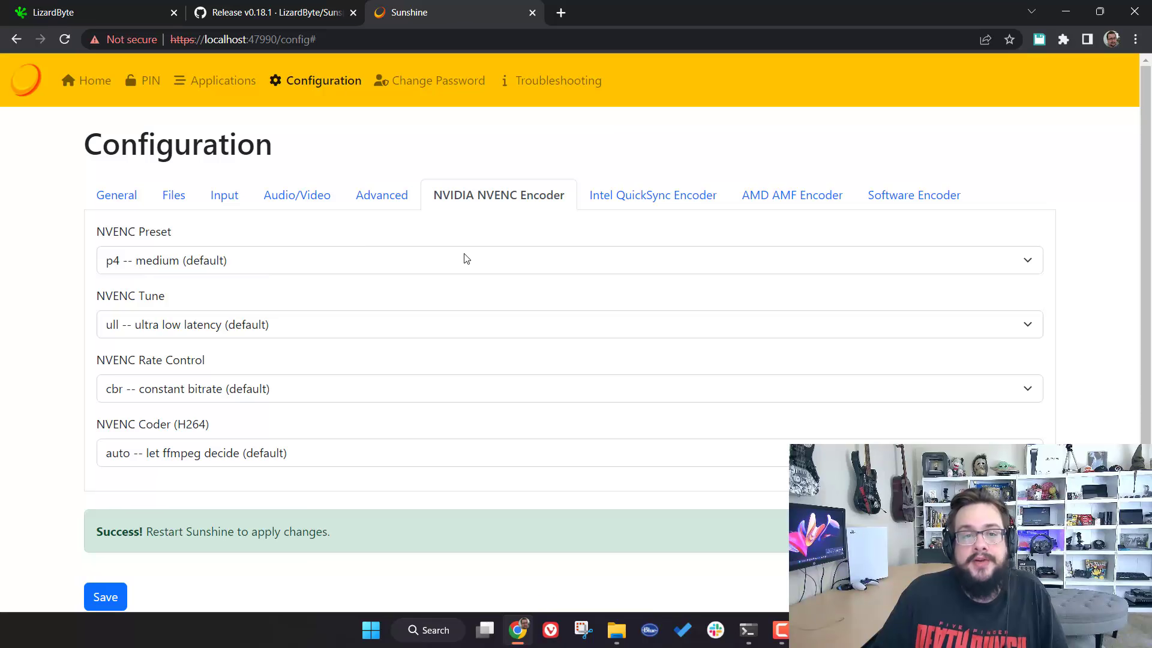
# Step: Review the NVENC preset choices p1–p7, keeping p4 medium, then view the Tune options
pyautogui.click(143, 264)
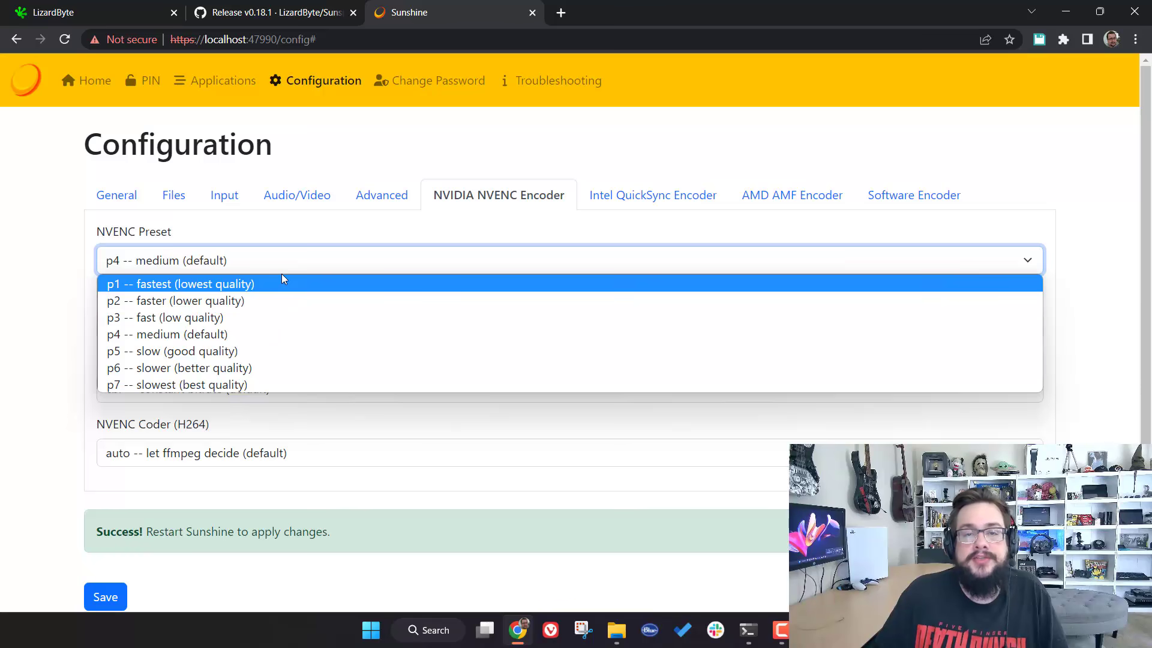
pyautogui.click(221, 340)
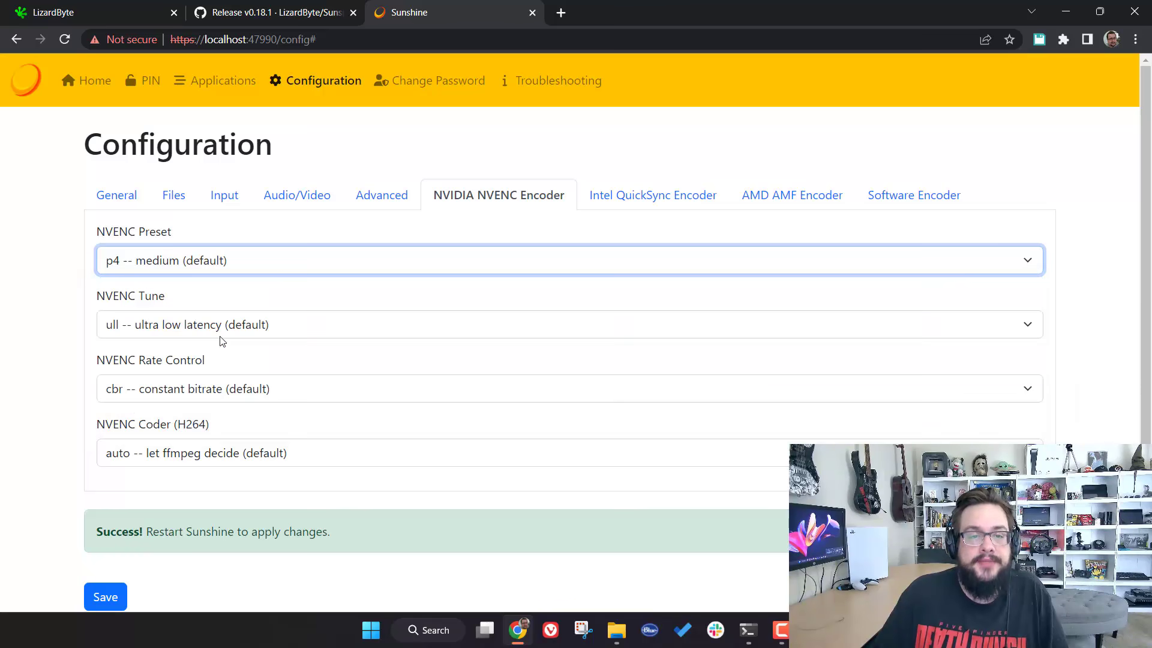
pyautogui.click(191, 264)
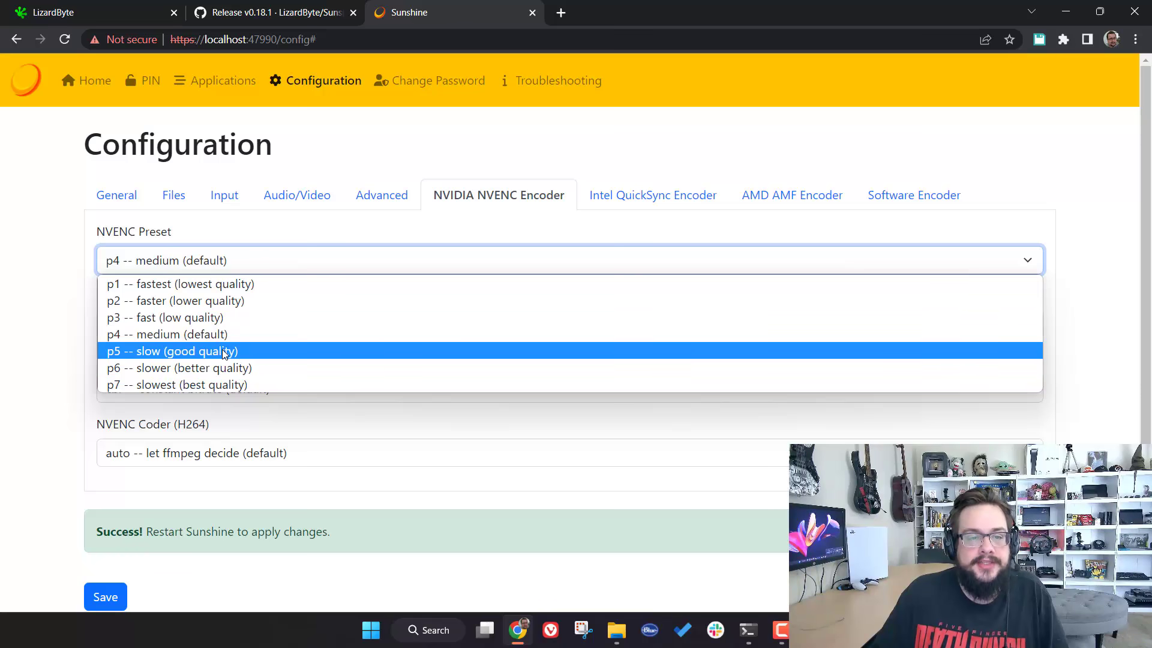
pyautogui.scroll(-1, 227, 342)
pyautogui.click(251, 302)
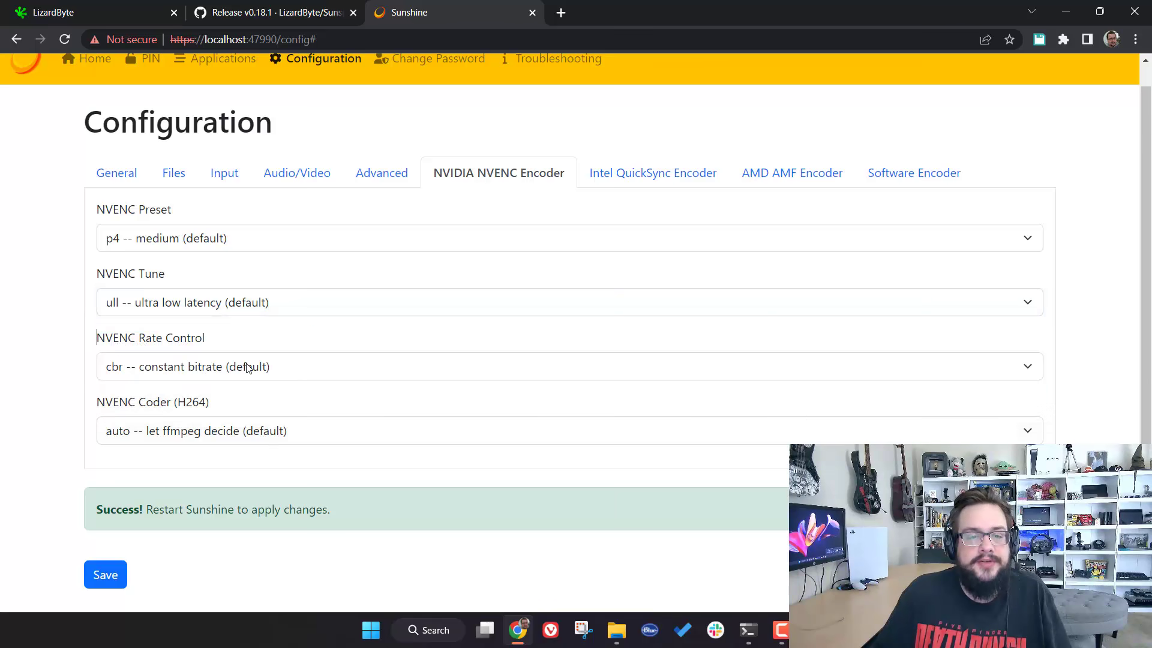
# Step: Keep NVENC rate control on cbr and H264 coder on auto, then save
pyautogui.click(247, 368)
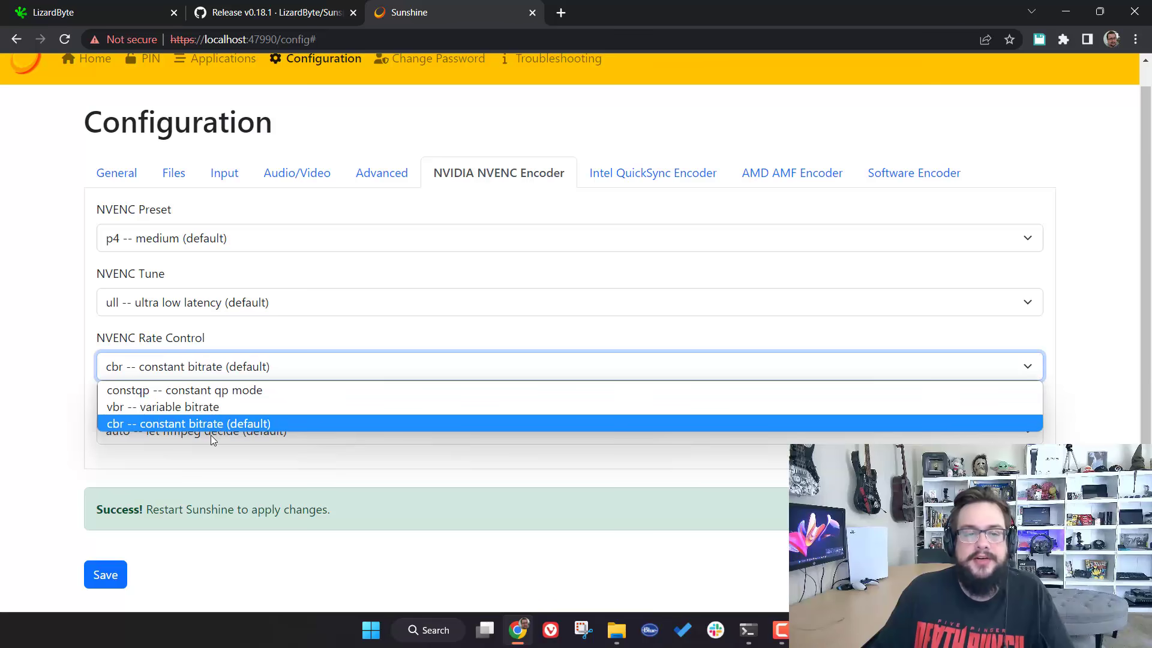
pyautogui.click(185, 423)
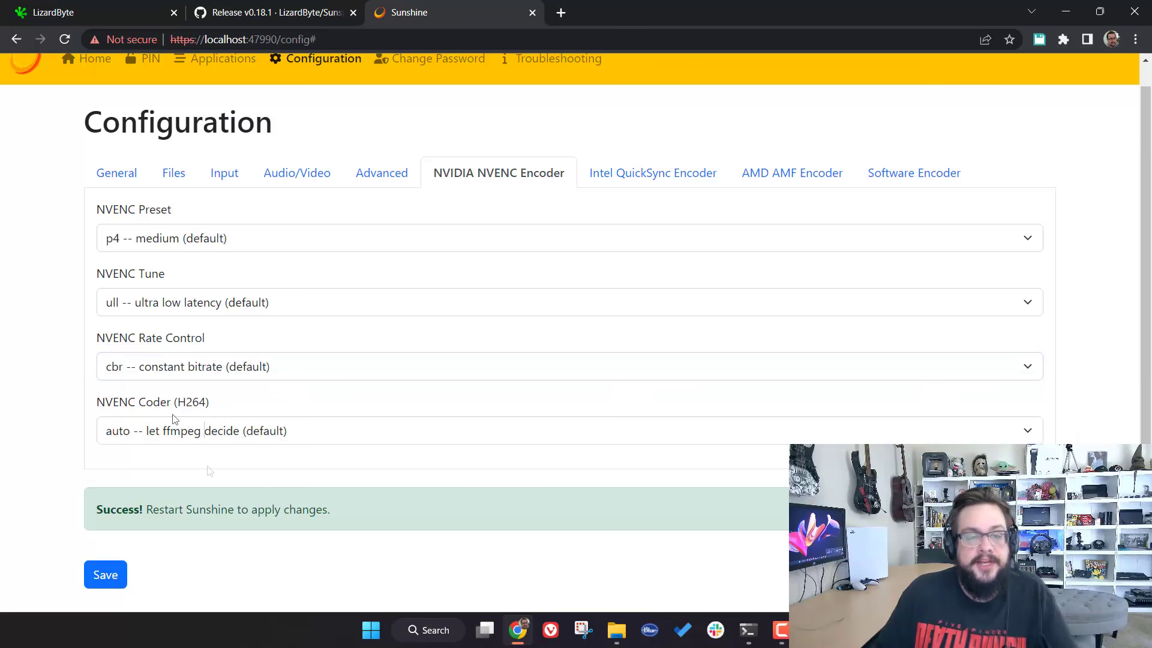
pyautogui.click(266, 429)
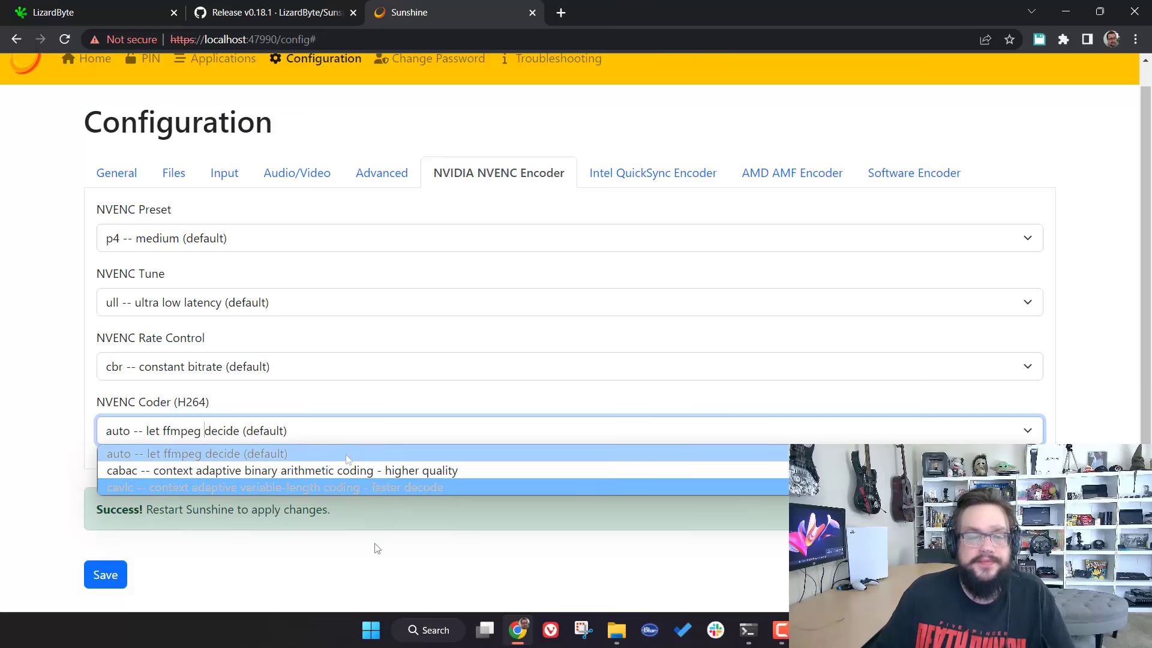
pyautogui.click(309, 454)
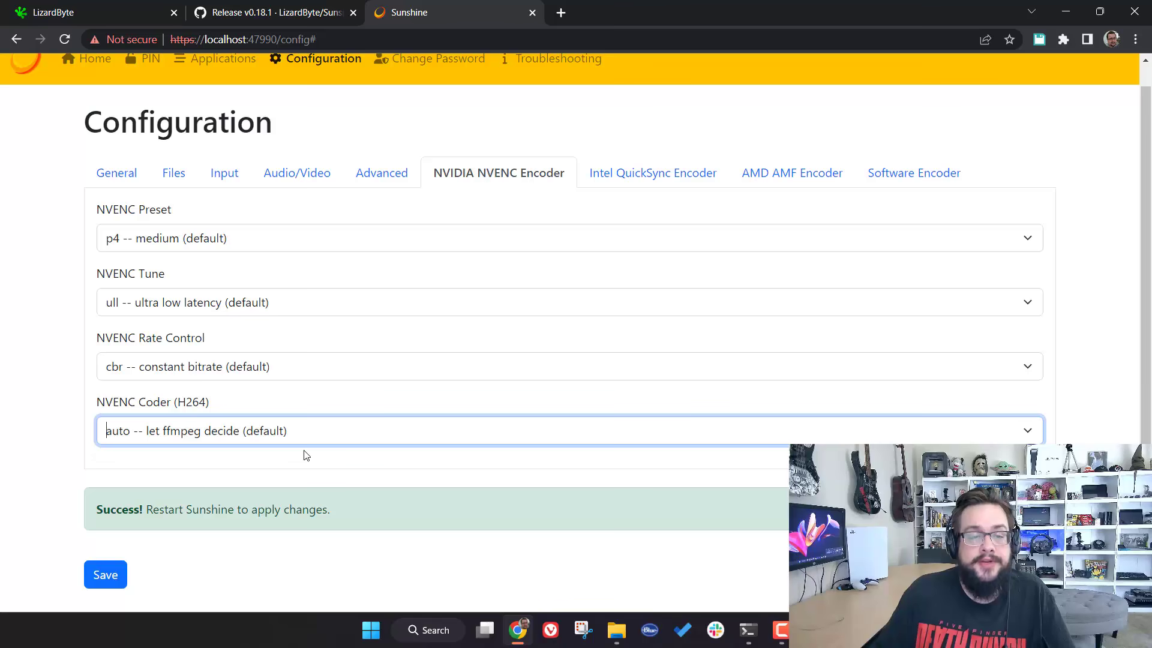
pyautogui.click(103, 583)
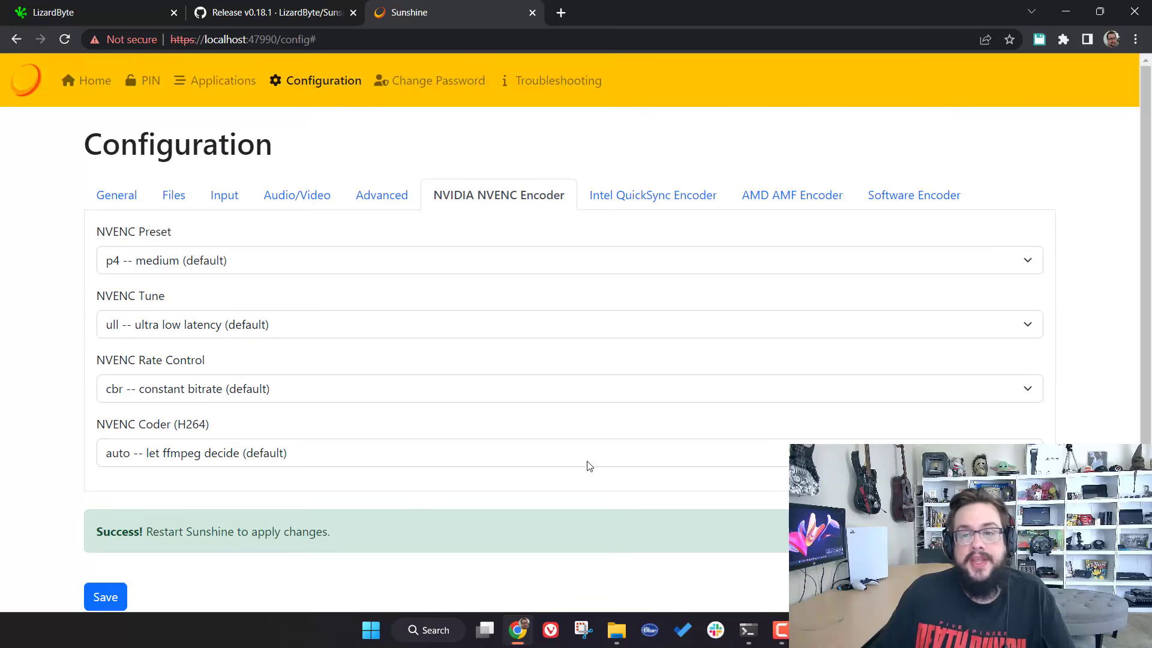
# Step: Check the QuickSync preset (medium) and coder (auto) unchanged, then switch to AMD AMF
pyautogui.click(681, 195)
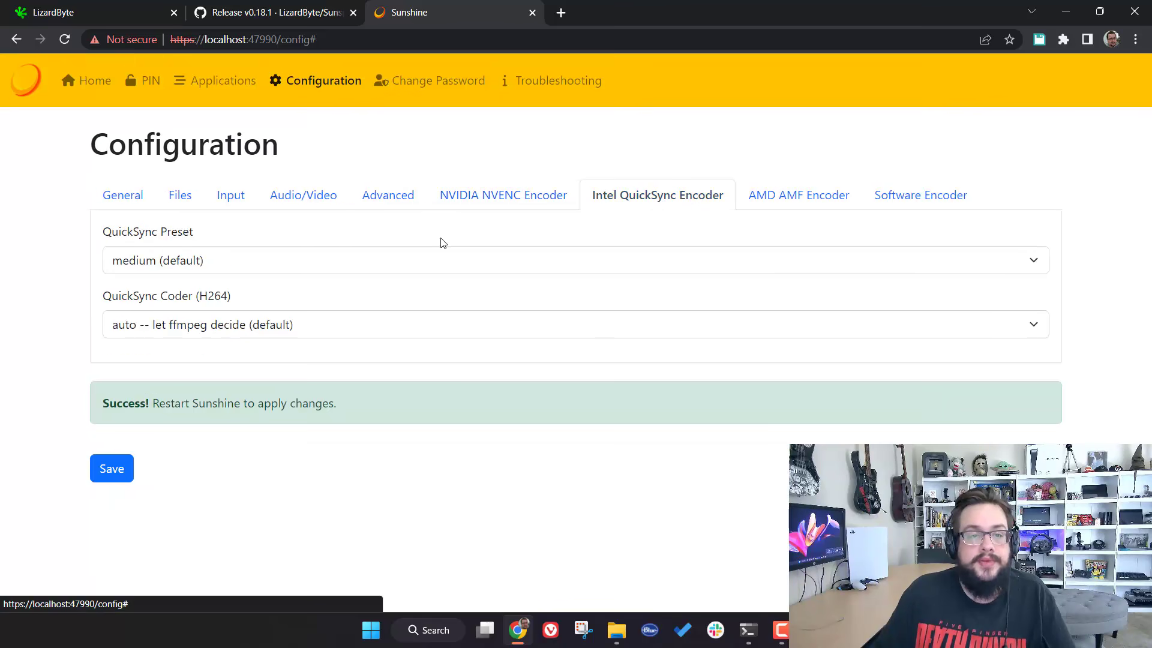
pyautogui.click(268, 264)
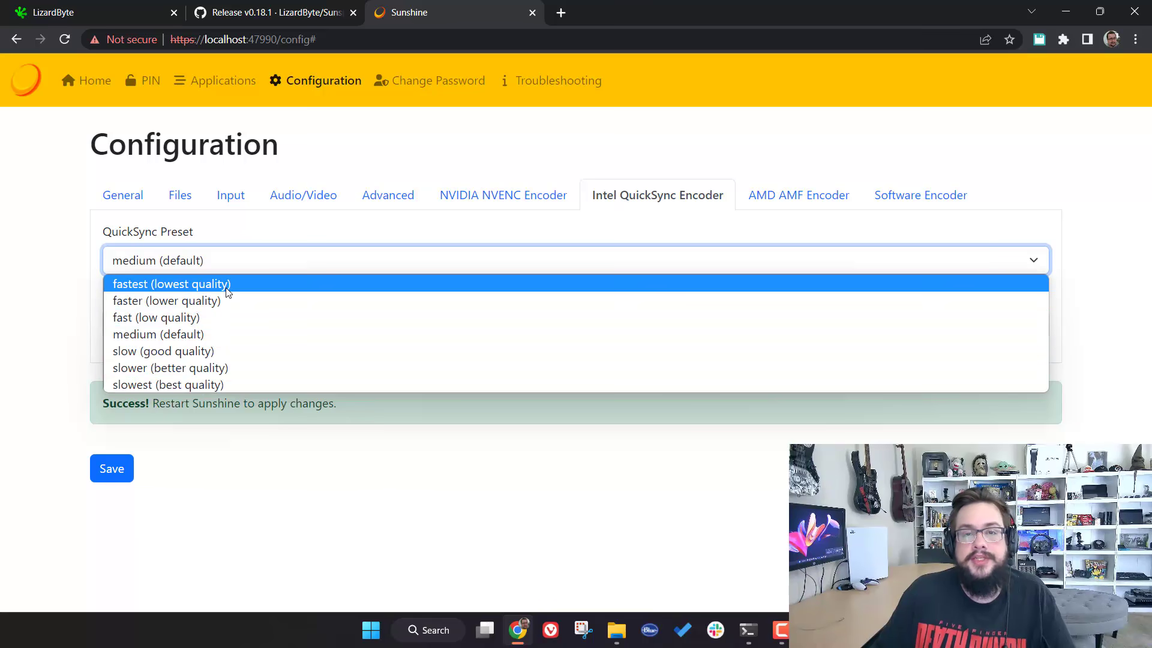
pyautogui.click(73, 286)
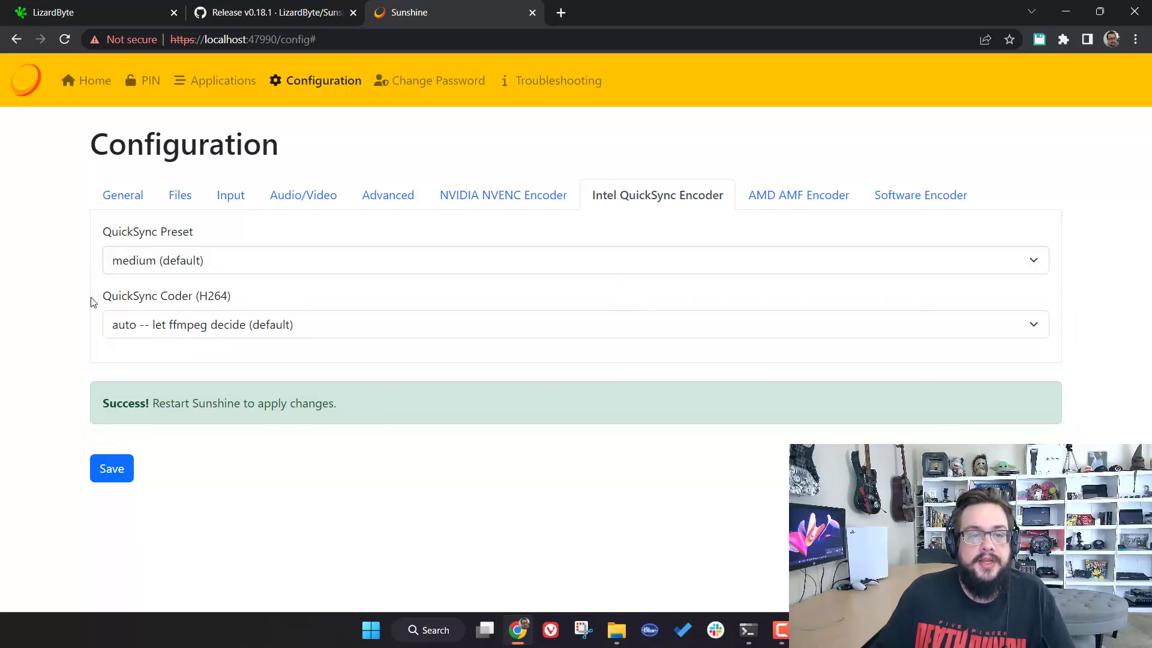
pyautogui.click(319, 324)
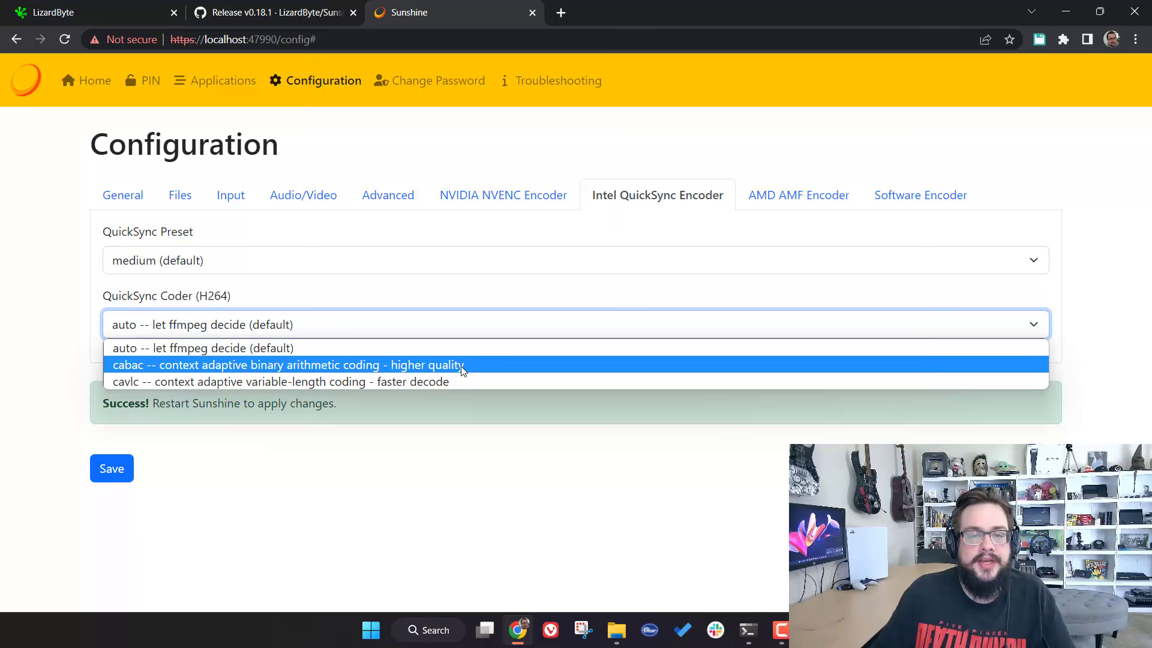
pyautogui.click(427, 447)
pyautogui.click(814, 202)
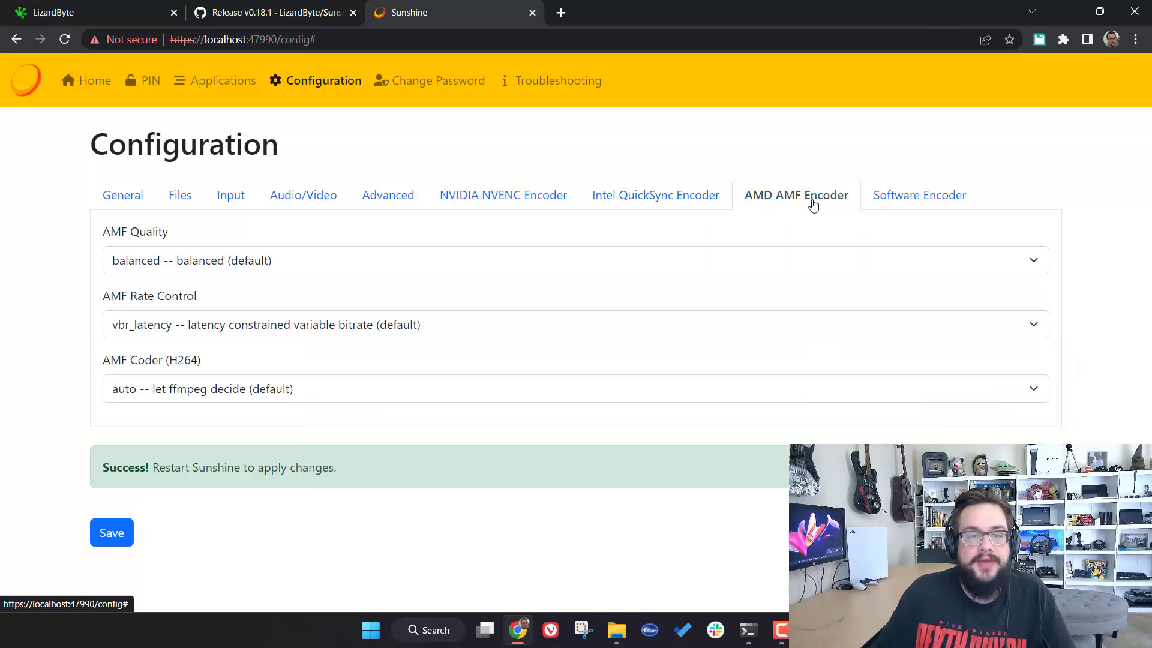
# Step: Keep AMF quality balanced, rate control vbr_latency and coder auto, then view Software Encoder
pyautogui.click(338, 266)
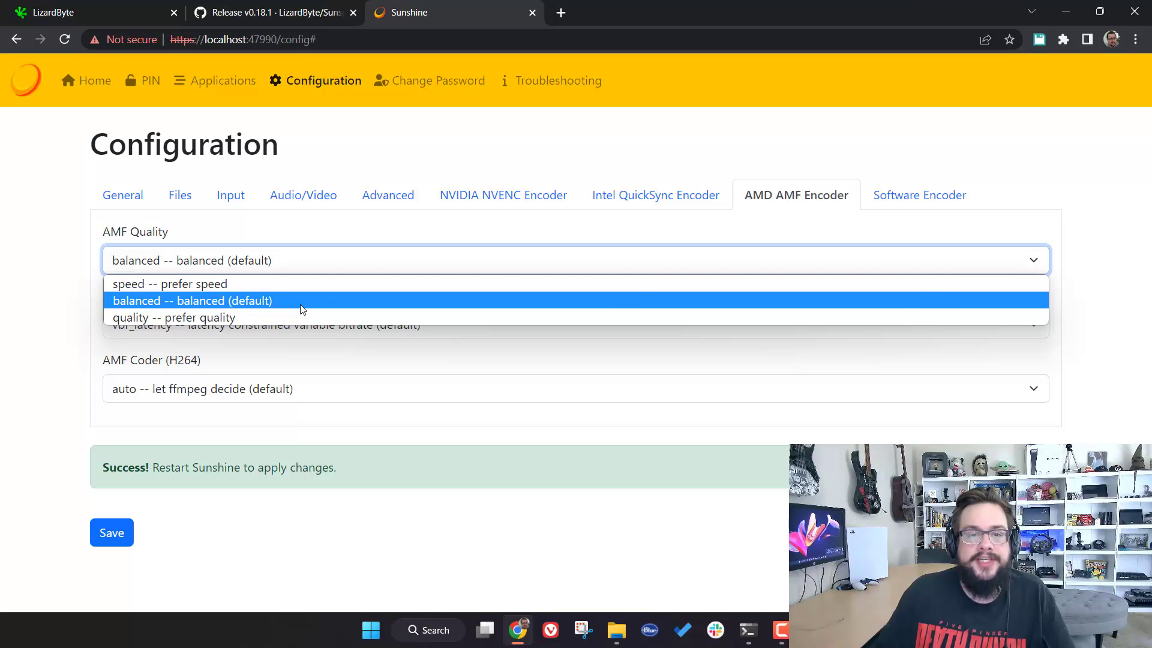
pyautogui.click(72, 307)
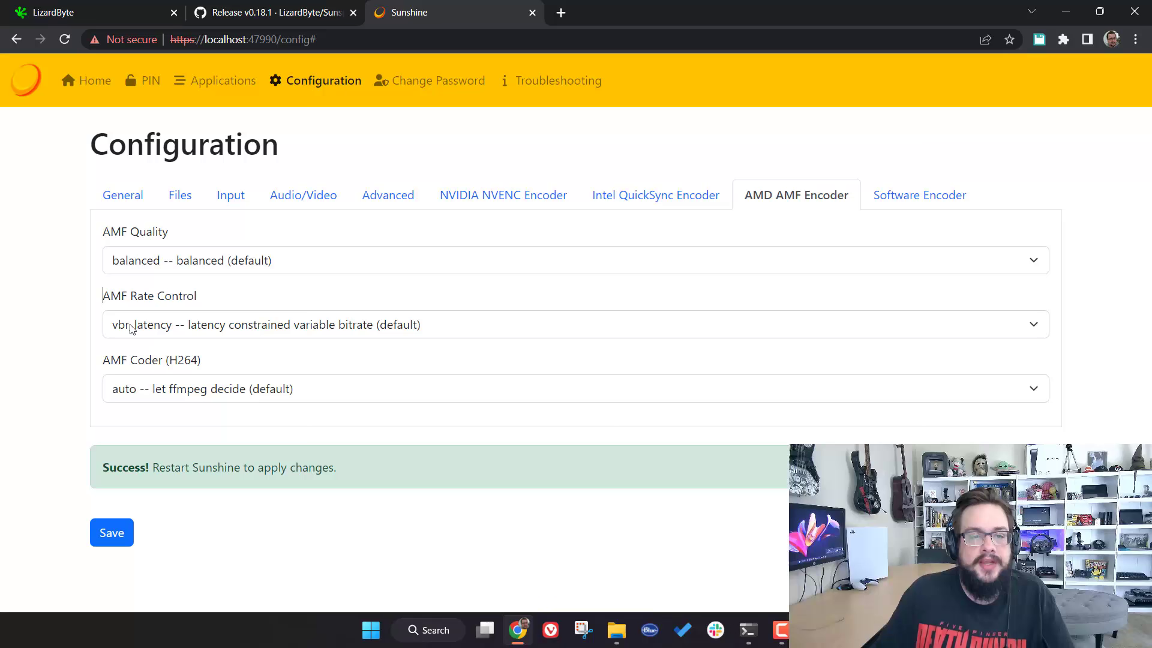
pyautogui.click(184, 327)
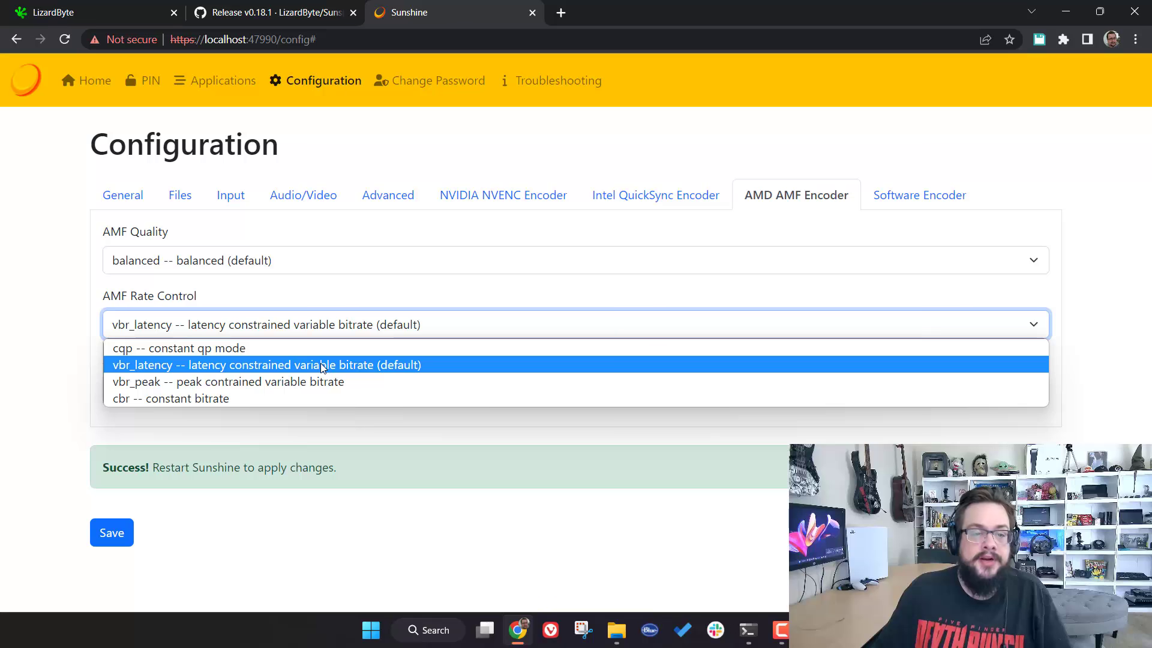
pyautogui.click(316, 404)
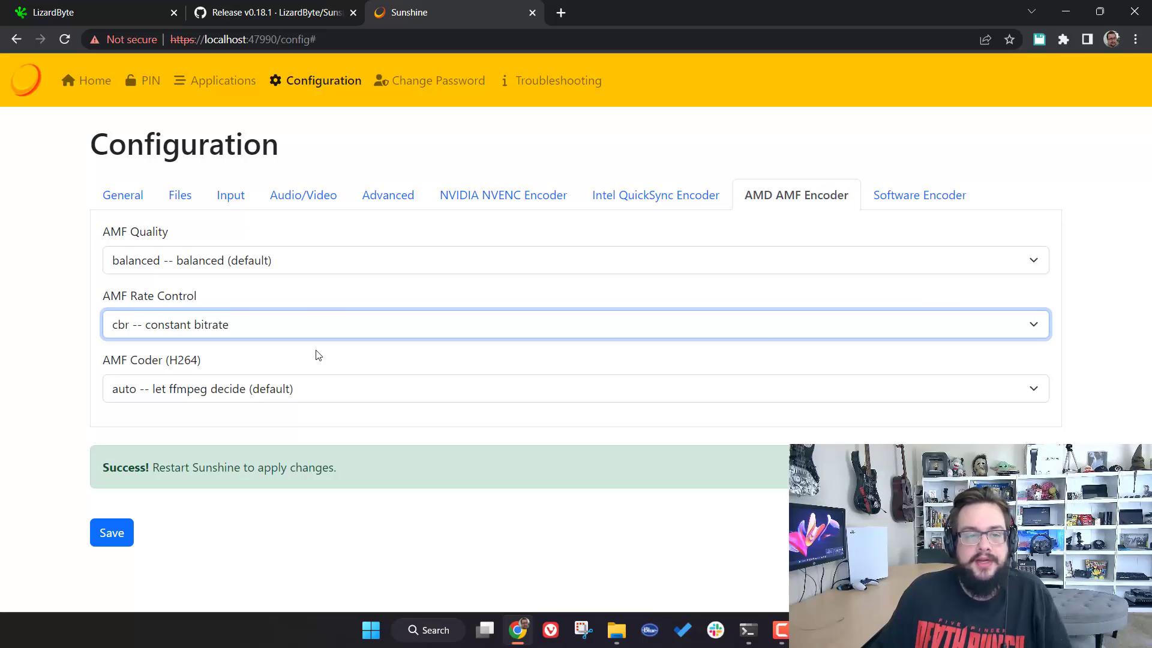
pyautogui.click(294, 331)
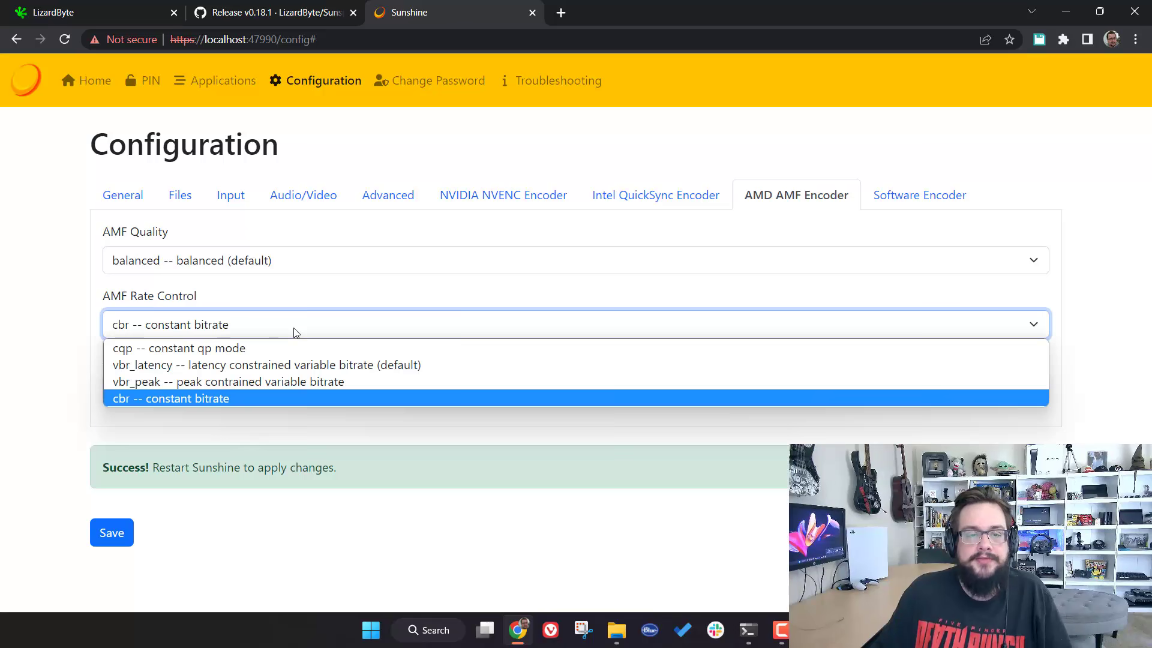
pyautogui.click(322, 365)
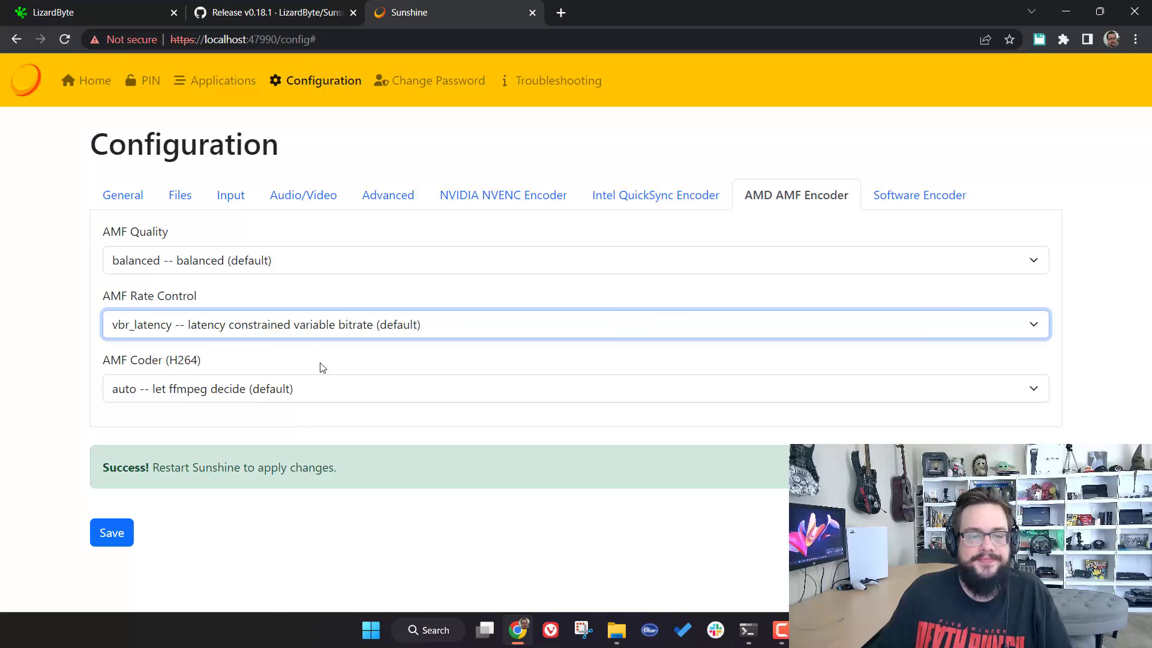
pyautogui.click(241, 391)
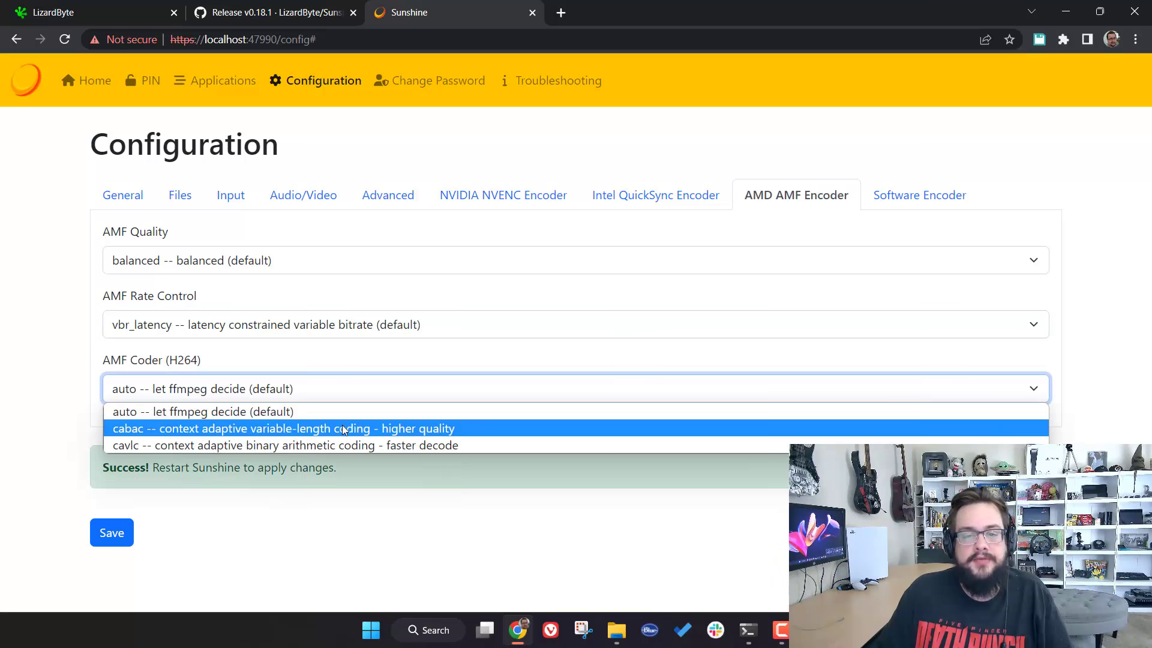
pyautogui.click(390, 357)
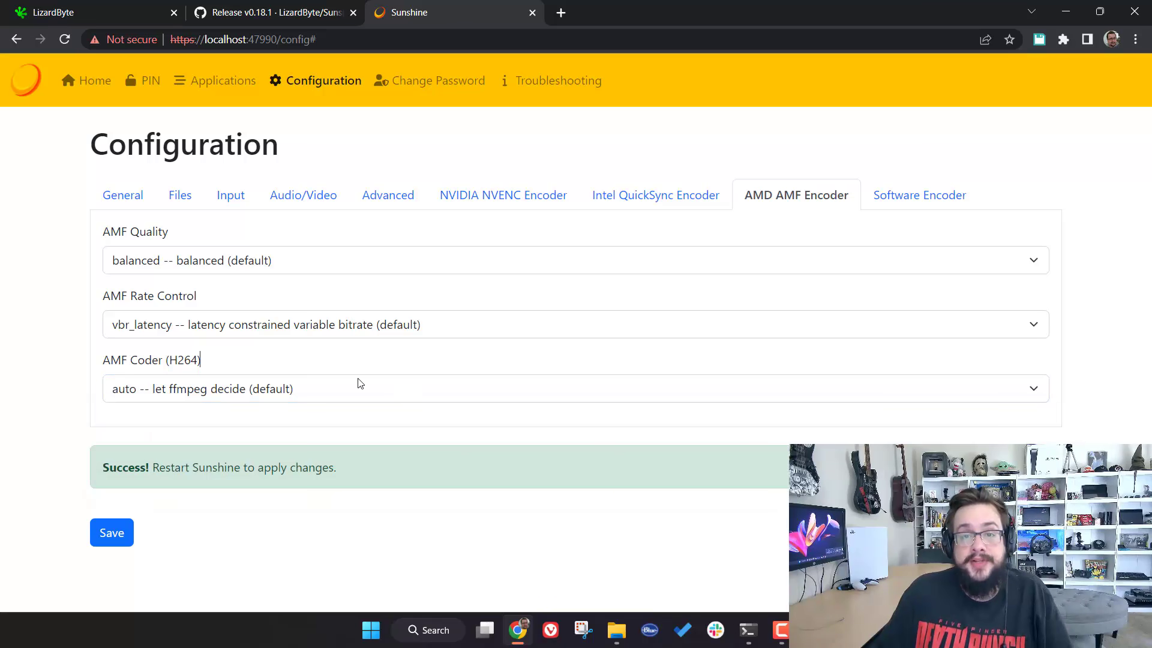
pyautogui.click(907, 210)
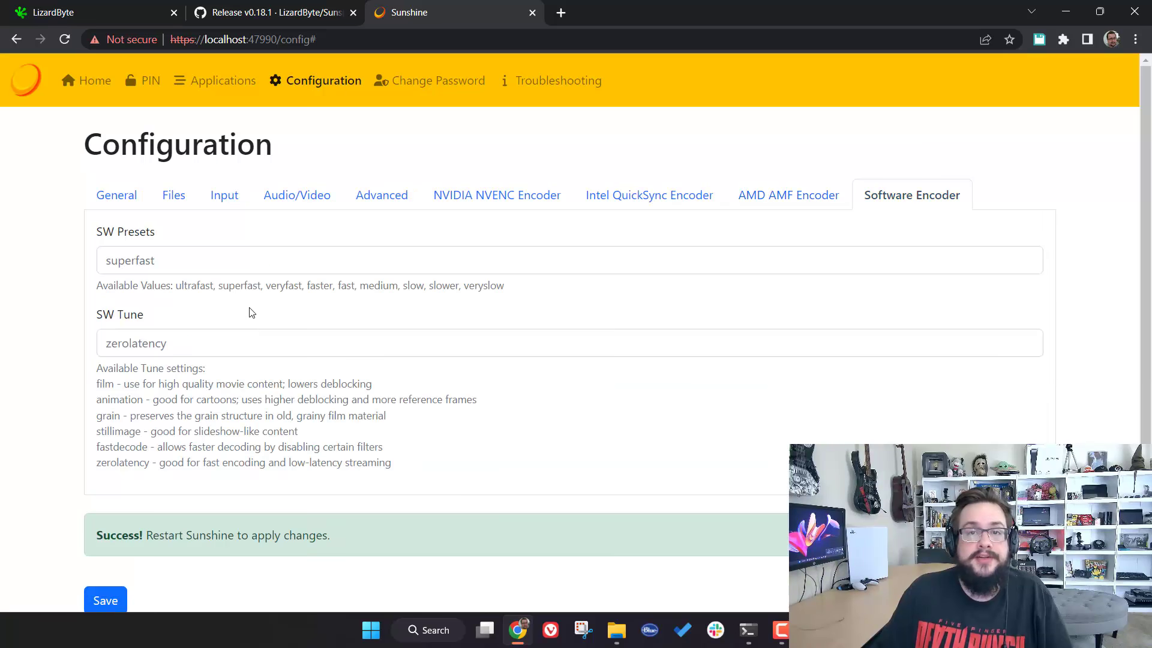
# Step: Fill the SW Presets field with 'medium' copied from the hint text
pyautogui.click(199, 259)
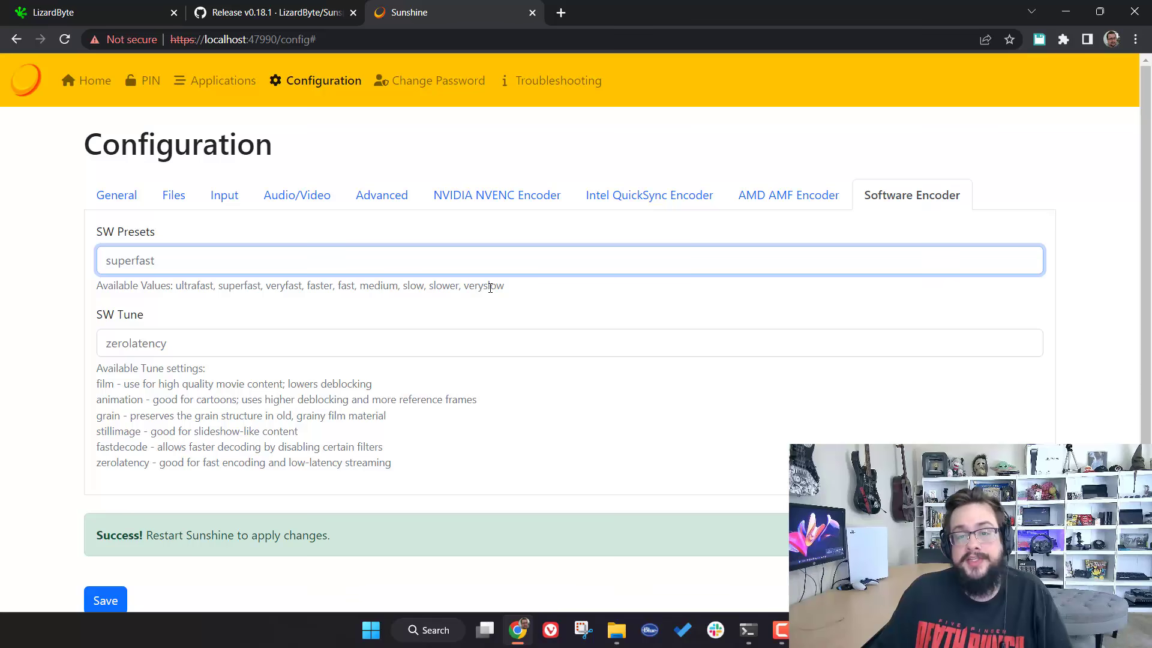
pyautogui.doubleClick(380, 286)
pyautogui.hotkey('ctrl', 'c')
pyautogui.click(291, 256)
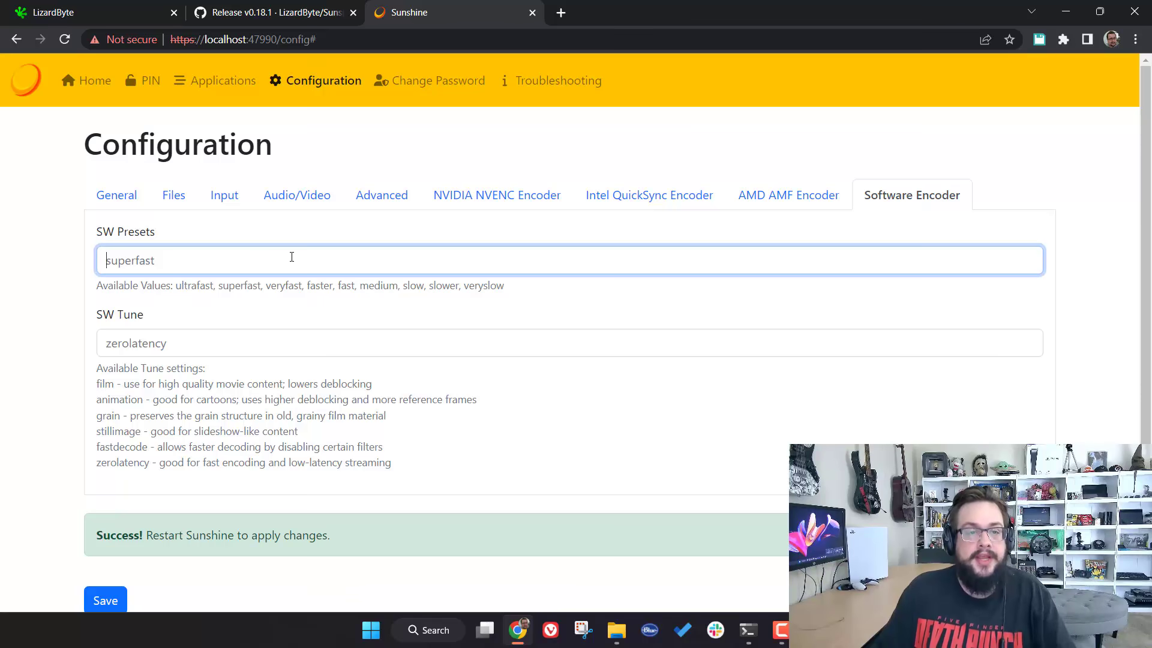
pyautogui.hotkey('ctrl', 'v')
pyautogui.scroll(-1, 321, 318)
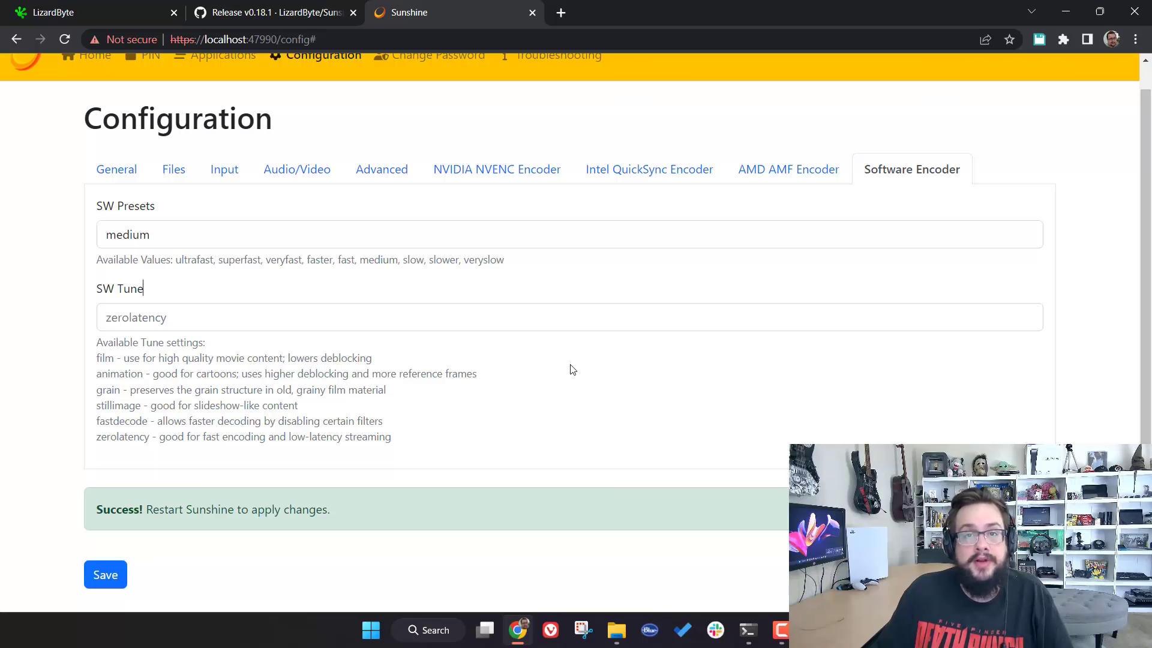
pyautogui.scroll(1, 573, 369)
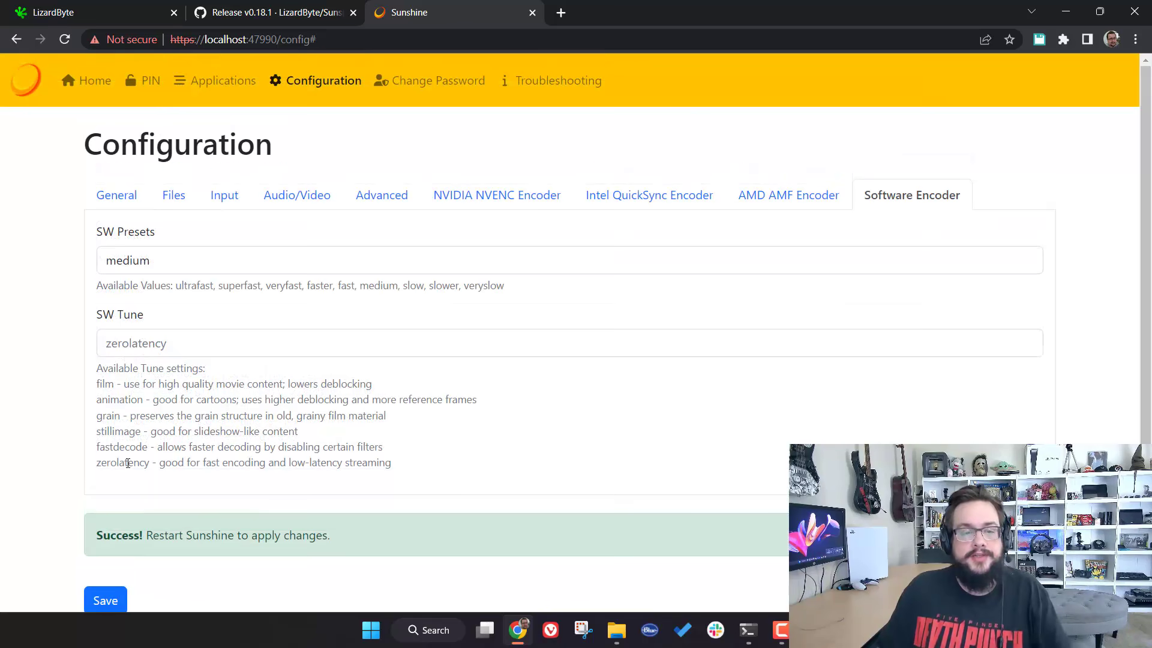
# Step: Set SW Tune to 'zerolatency' and save the configuration
pyautogui.doubleClick(128, 463)
pyautogui.hotkey('ctrl', 'c')
pyautogui.click(202, 351)
pyautogui.hotkey('ctrl', 'v')
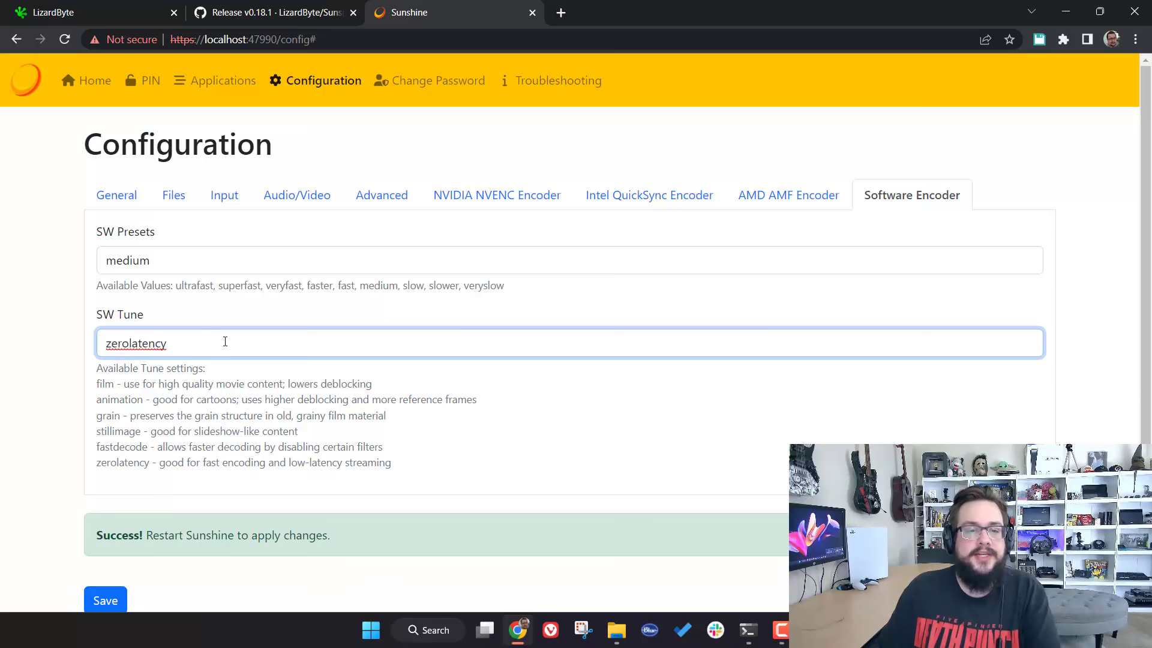
pyautogui.click(550, 406)
pyautogui.click(106, 601)
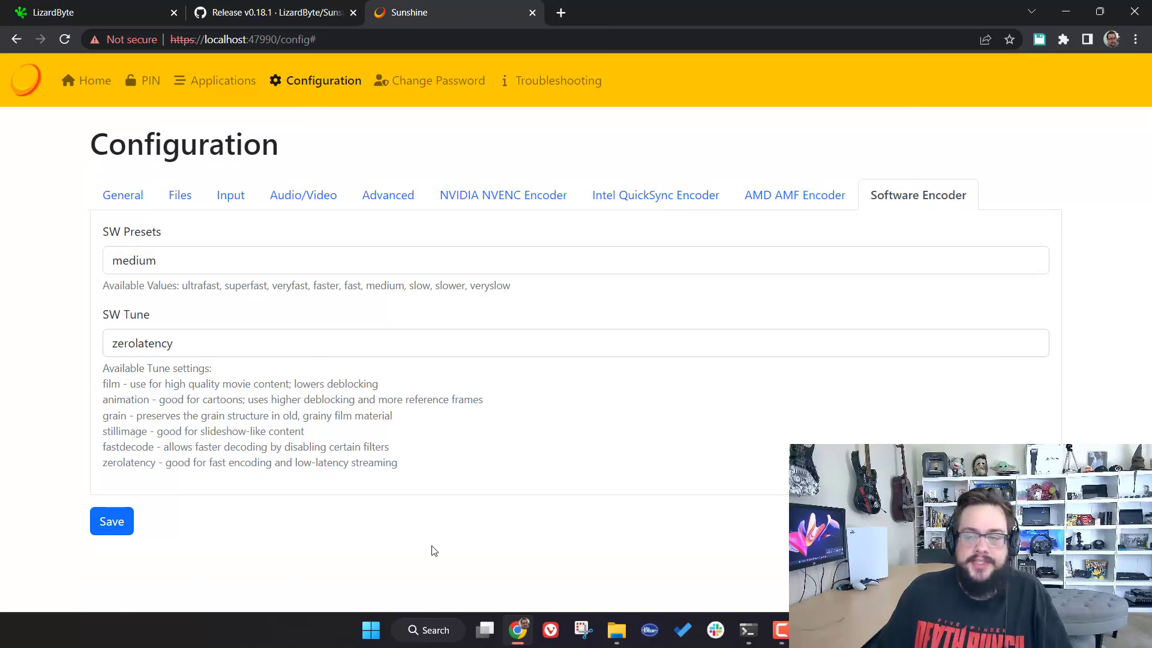